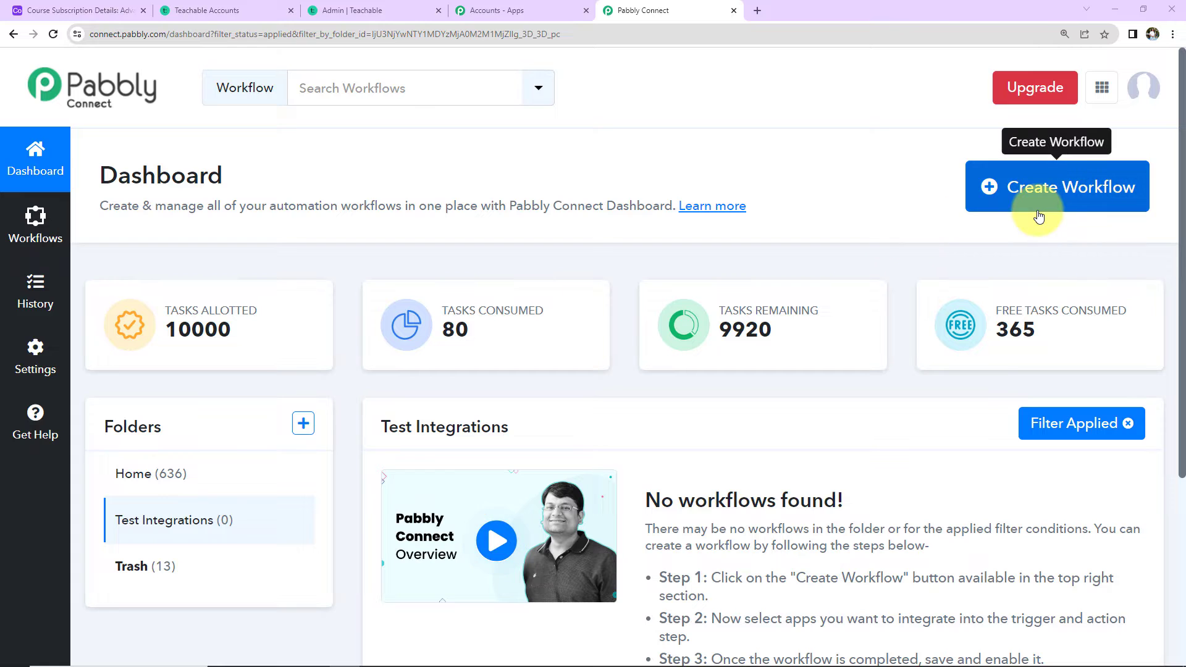
# Create a new workflow named "Unenroll a Teachable Student from Airtable"
pyautogui.click(1024, 186)
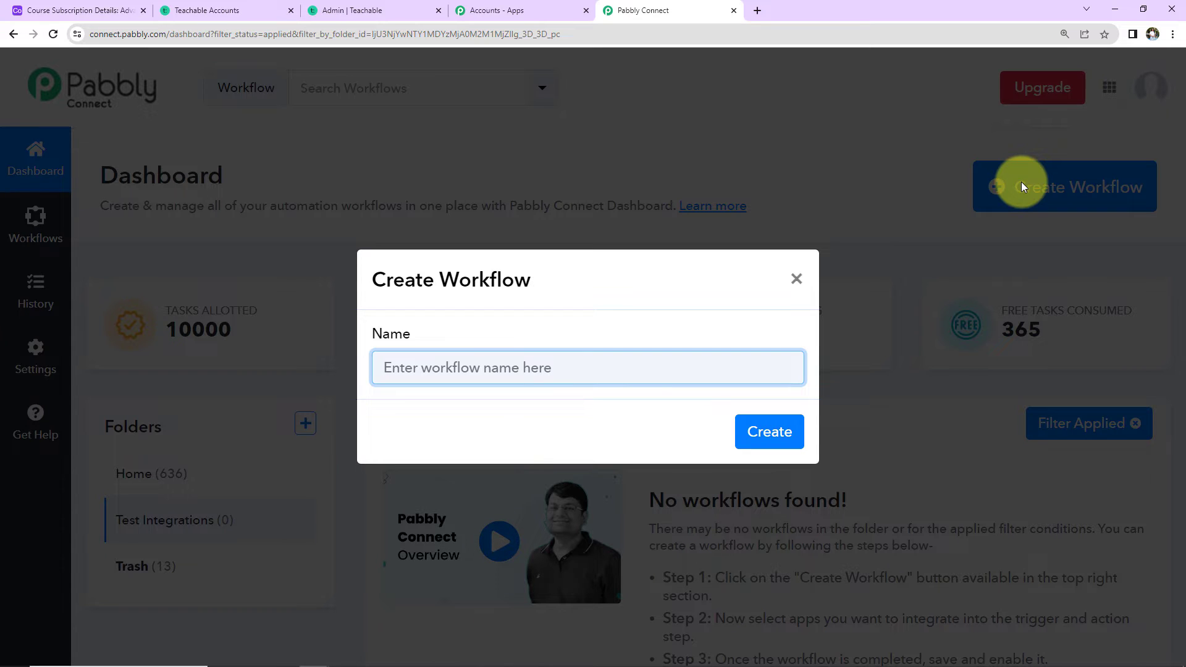
pyautogui.write('Unenroll a Teachable Student from Airtable')
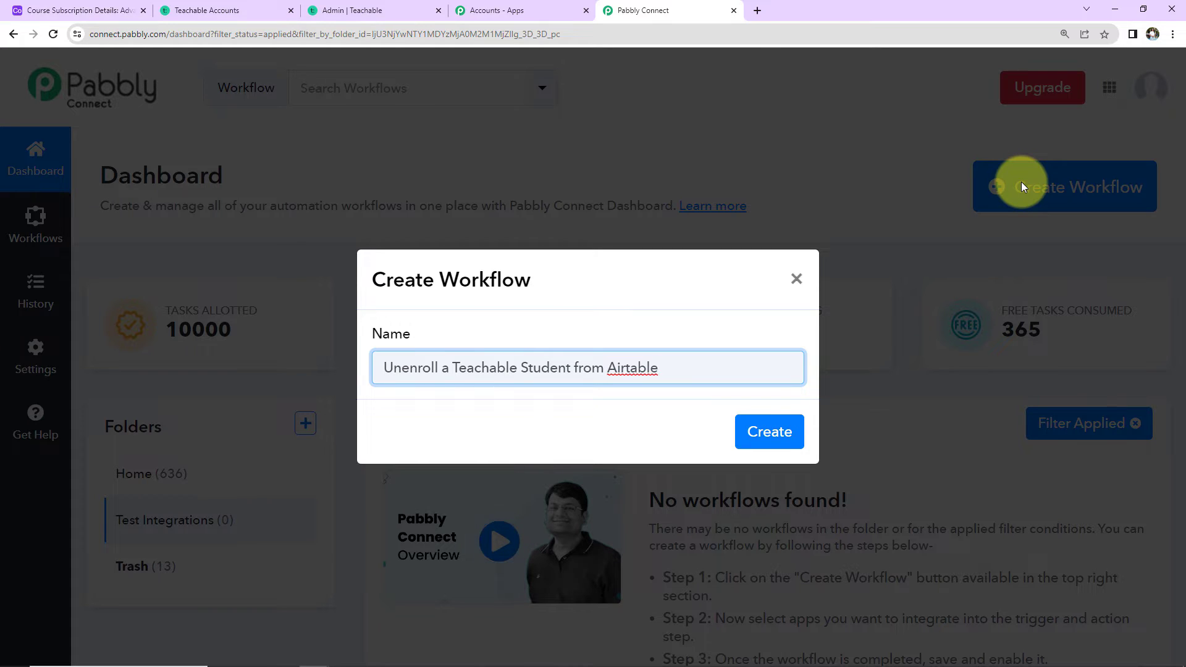
pyautogui.click(765, 429)
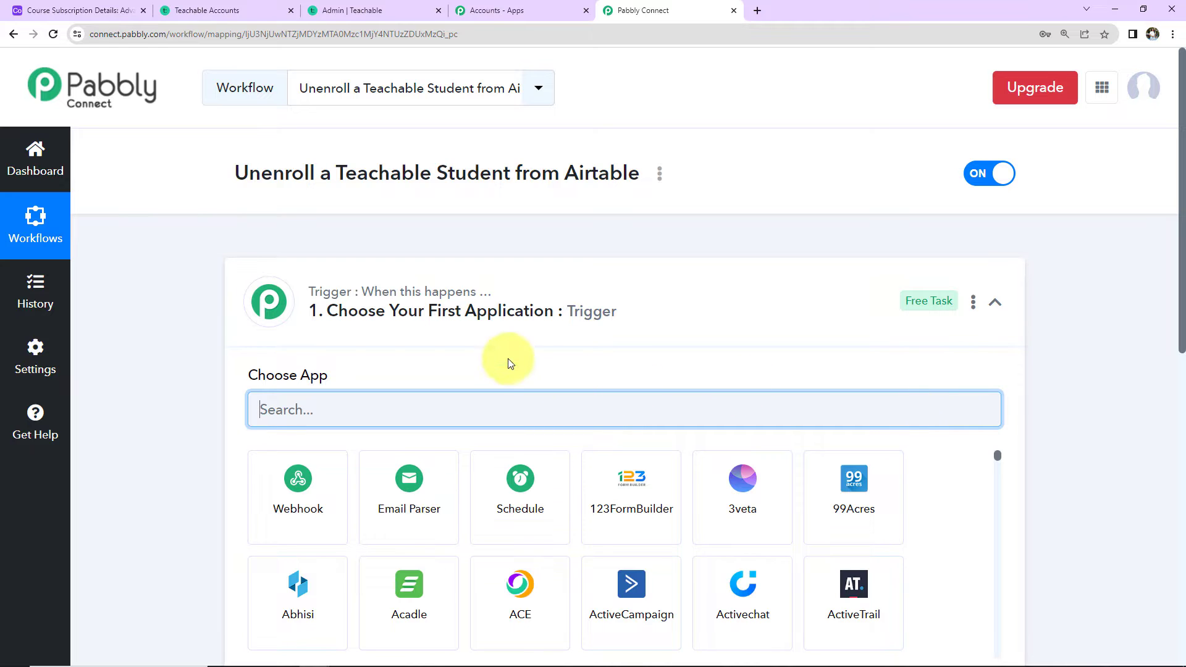
pyautogui.scroll(-10, 1107, 380)
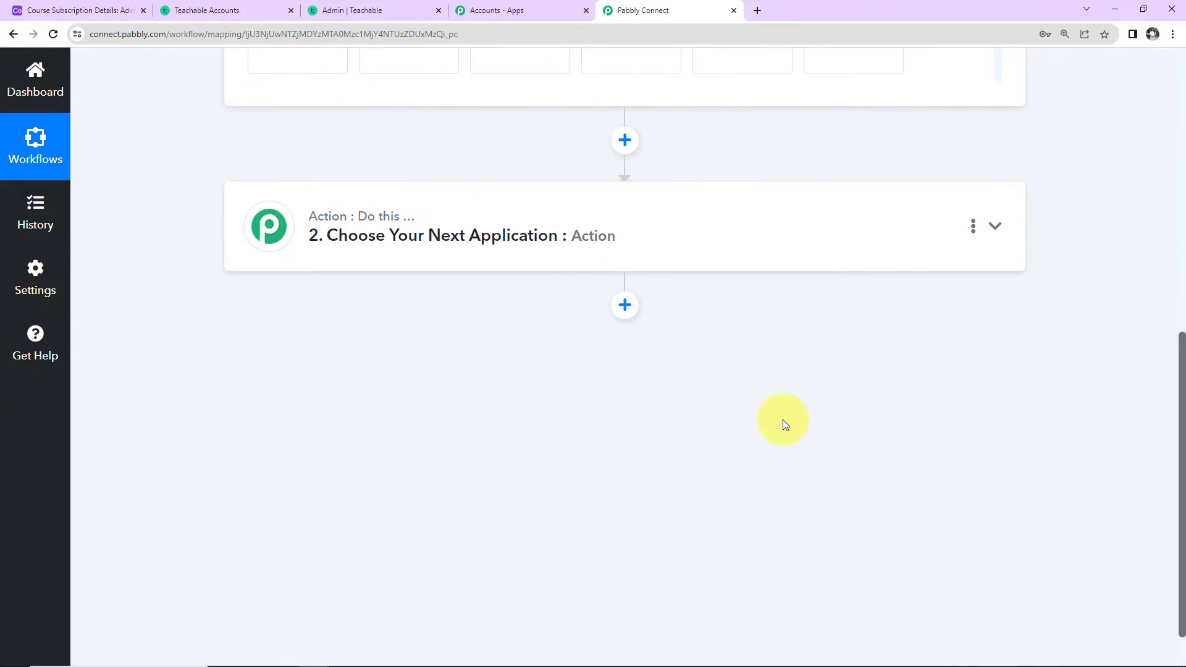
pyautogui.scroll(6, 937, 361)
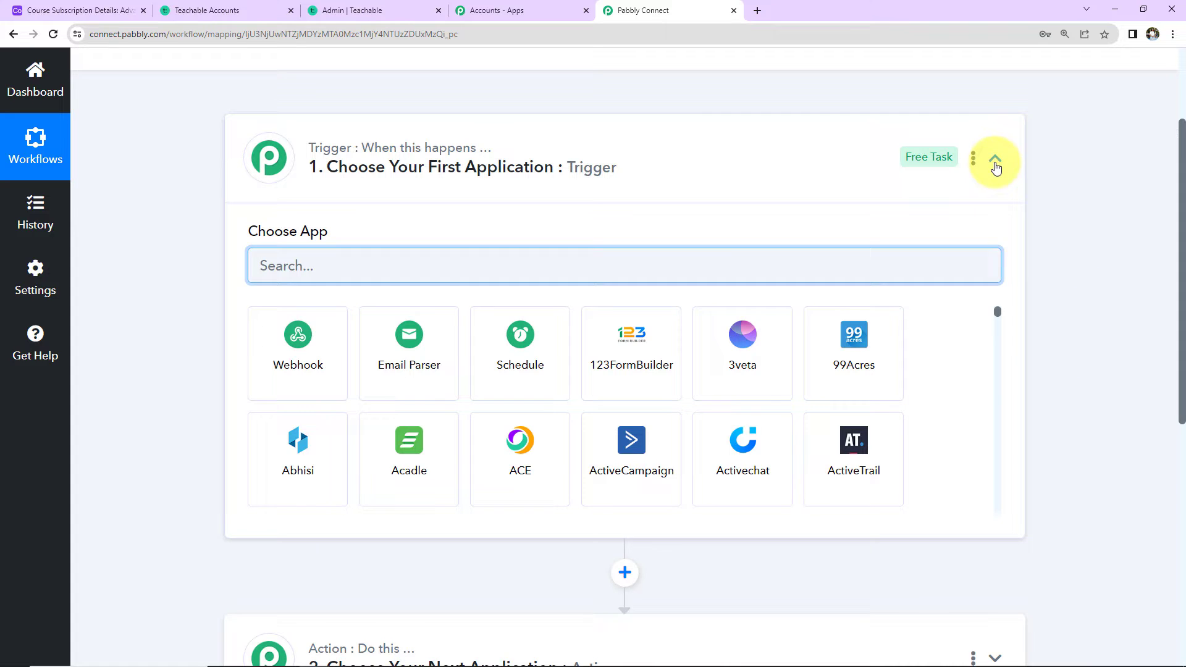
pyautogui.click(994, 158)
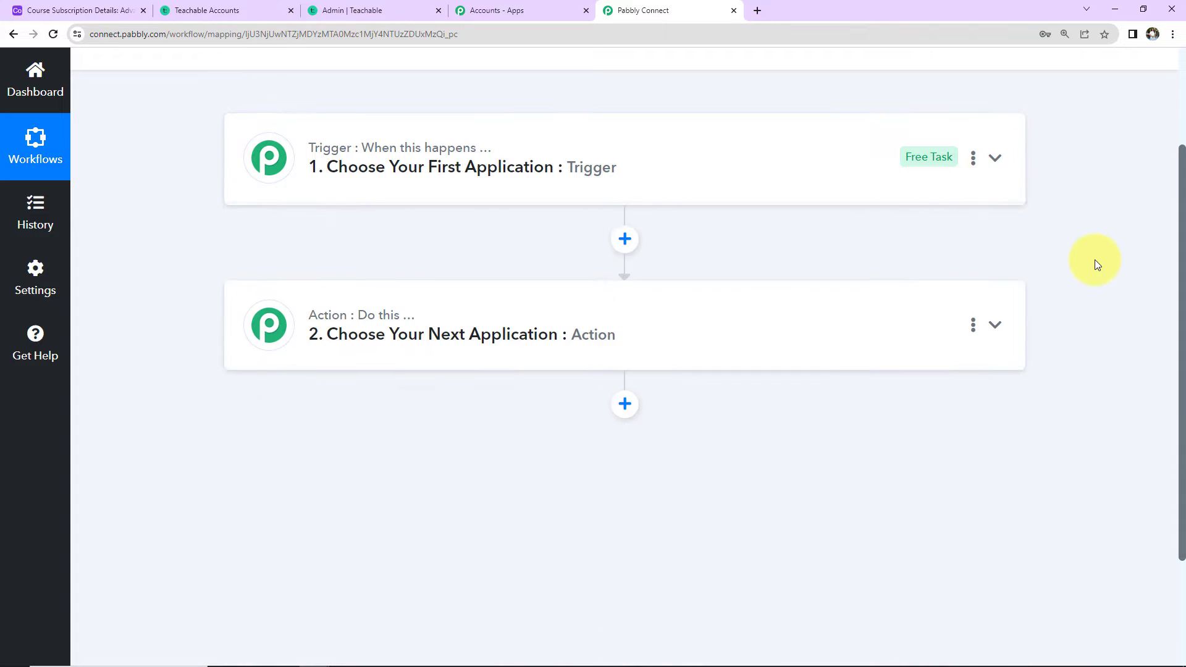
pyautogui.scroll(2, 1098, 284)
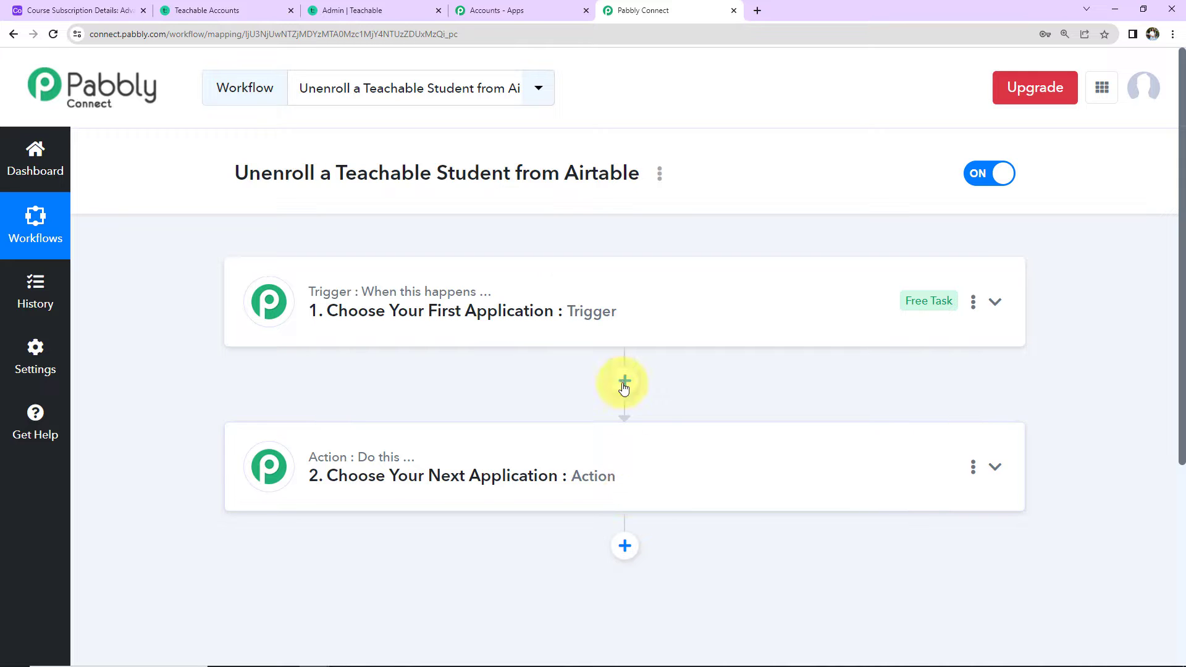
# Set Airtable as the workflow's trigger app with New Record as the trigger event
pyautogui.click(569, 291)
pyautogui.write('airtab')
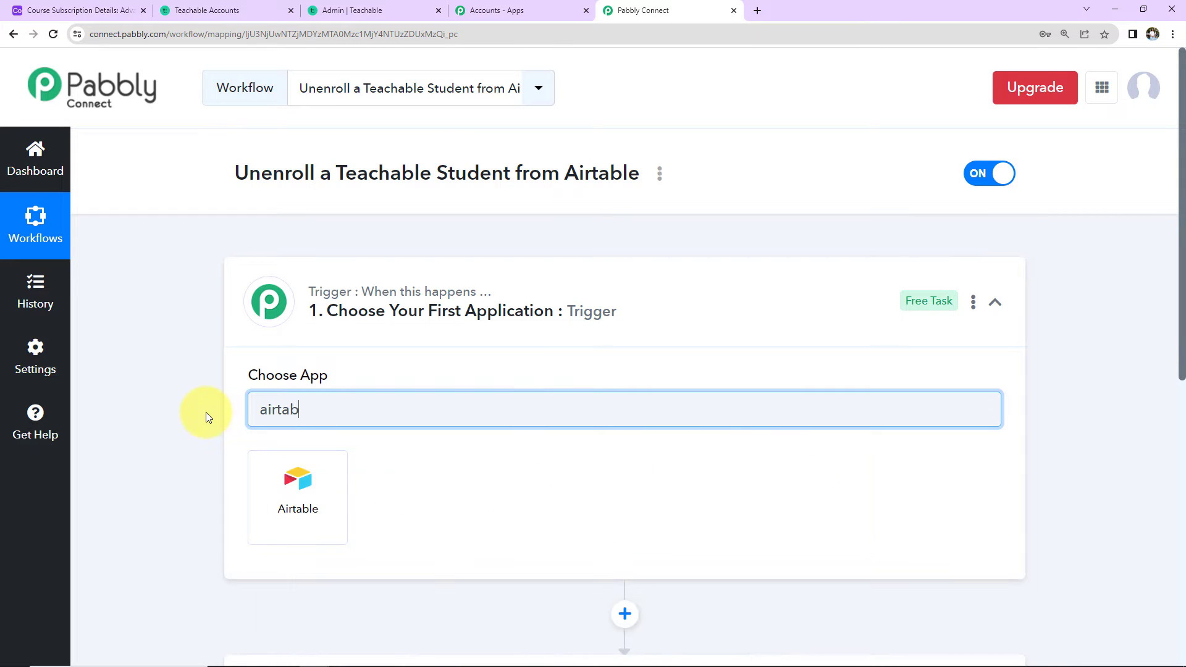
pyautogui.click(307, 495)
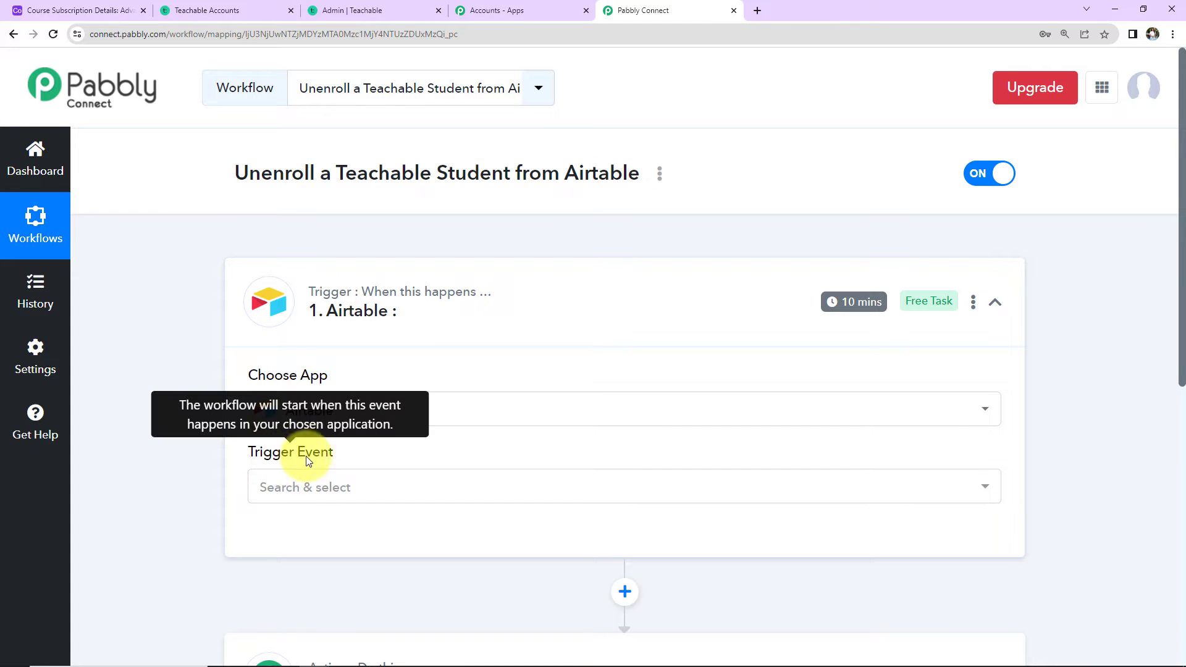
pyautogui.click(312, 488)
pyautogui.click(305, 391)
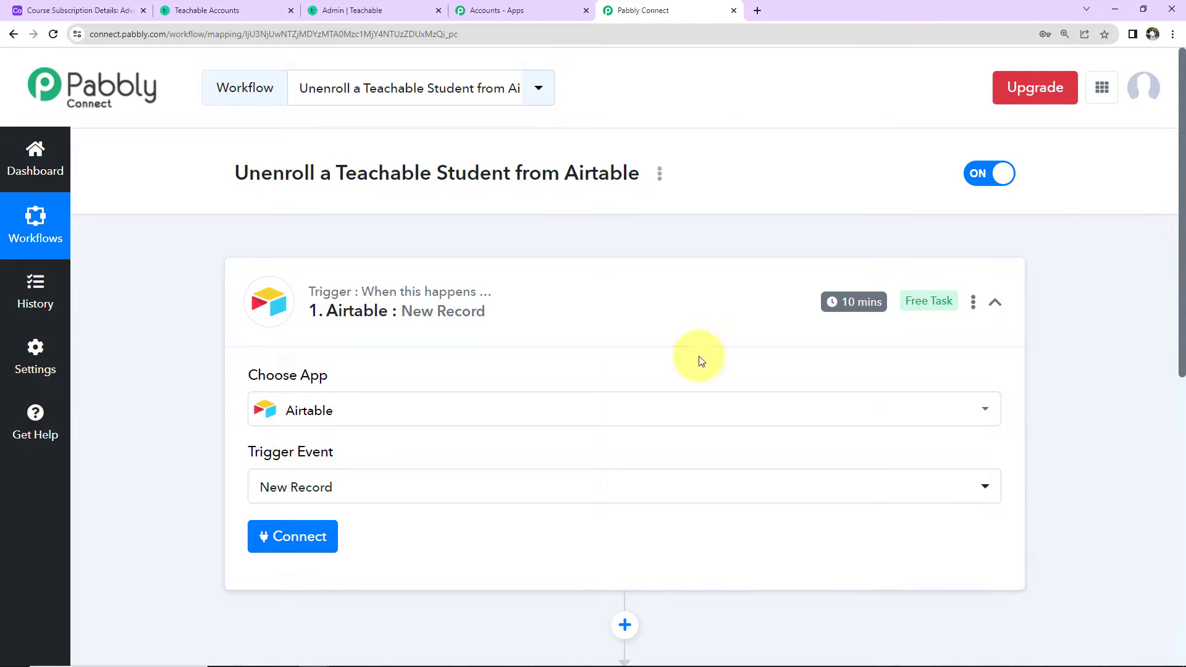
pyautogui.moveTo(855, 317)
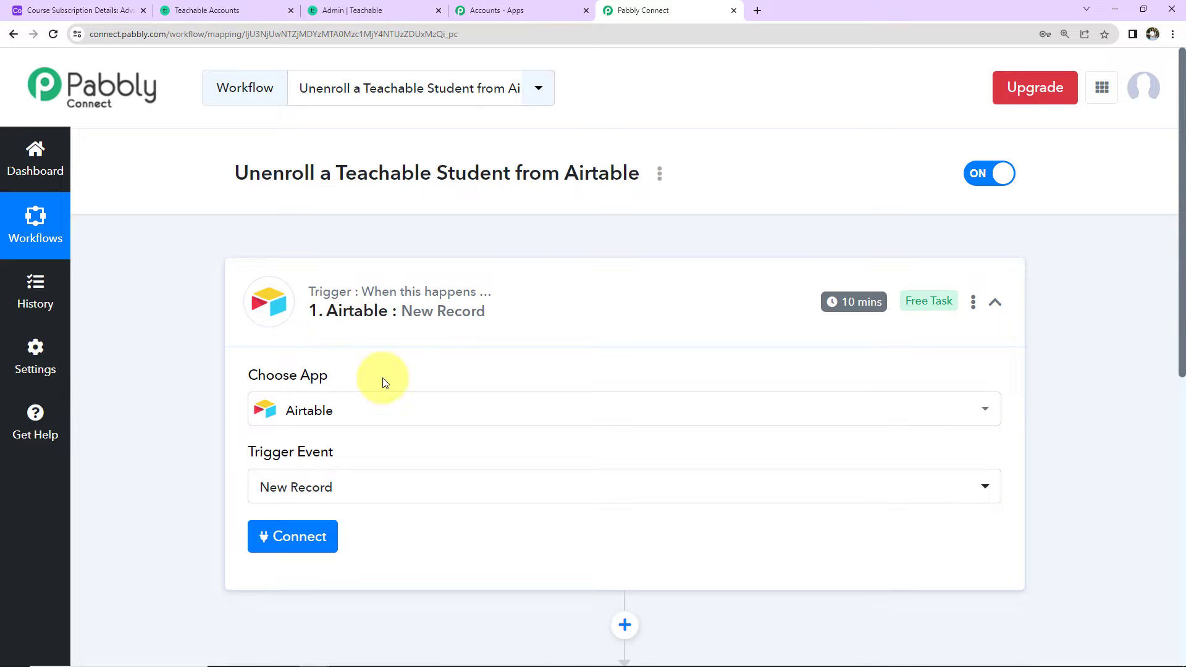
# Start adding a new Airtable connection for the trigger and open Airtable's Developer Hub from its instructions
pyautogui.scroll(-2, 380, 387)
pyautogui.click(304, 399)
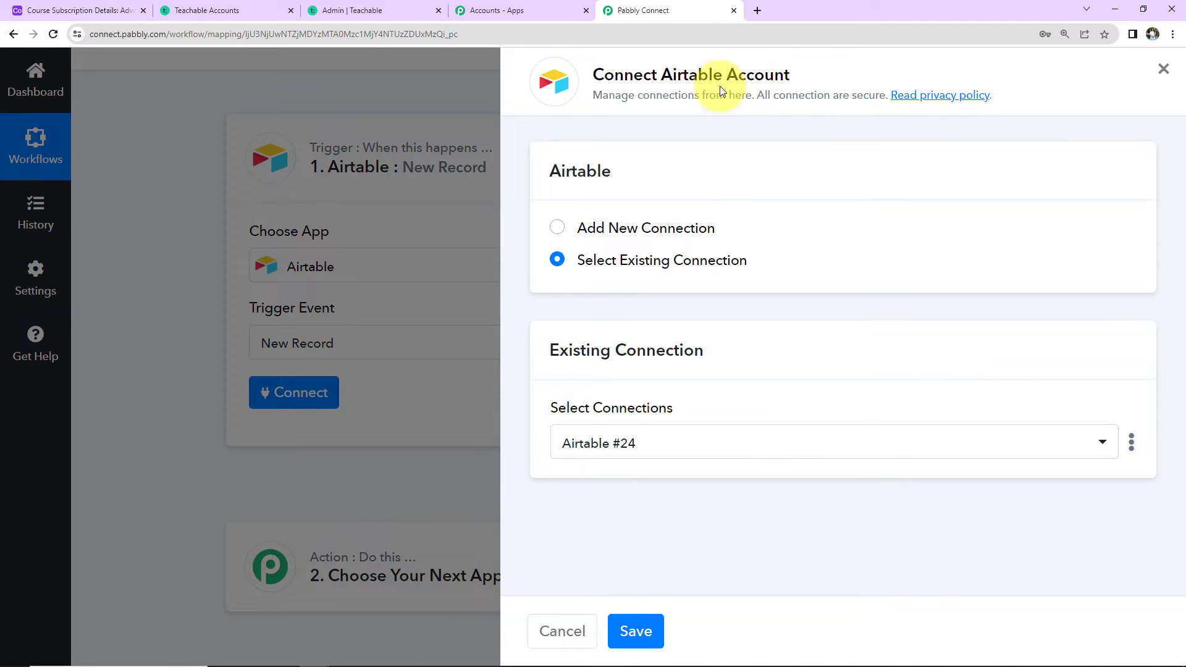
pyautogui.click(557, 228)
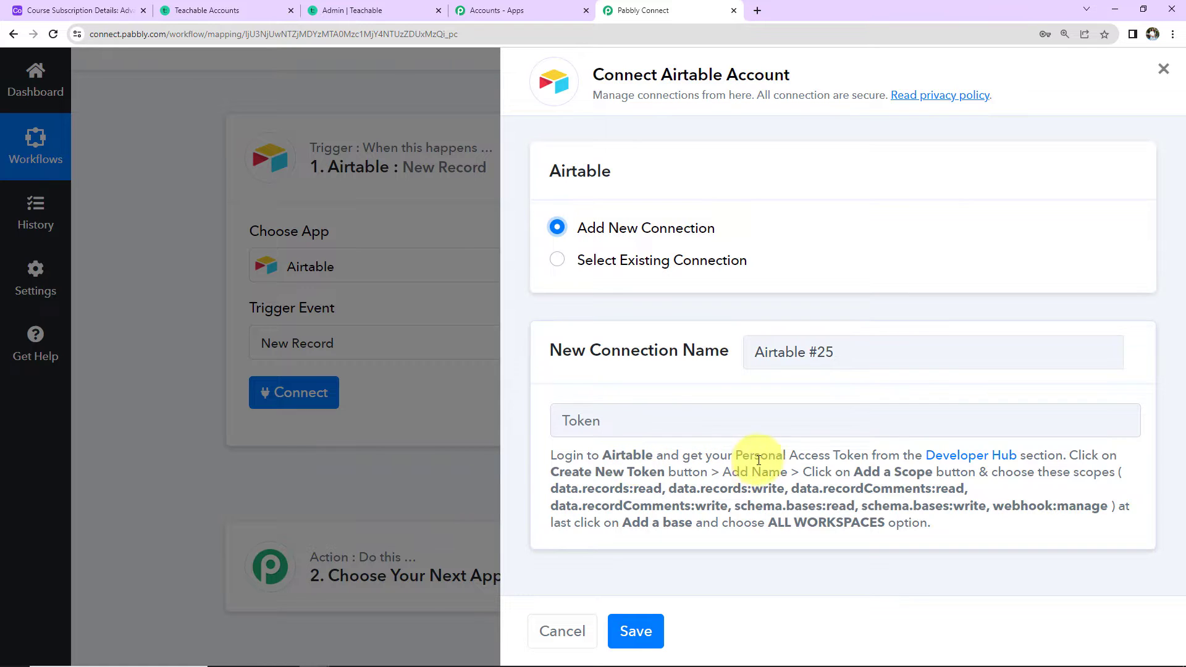
pyautogui.click(965, 463)
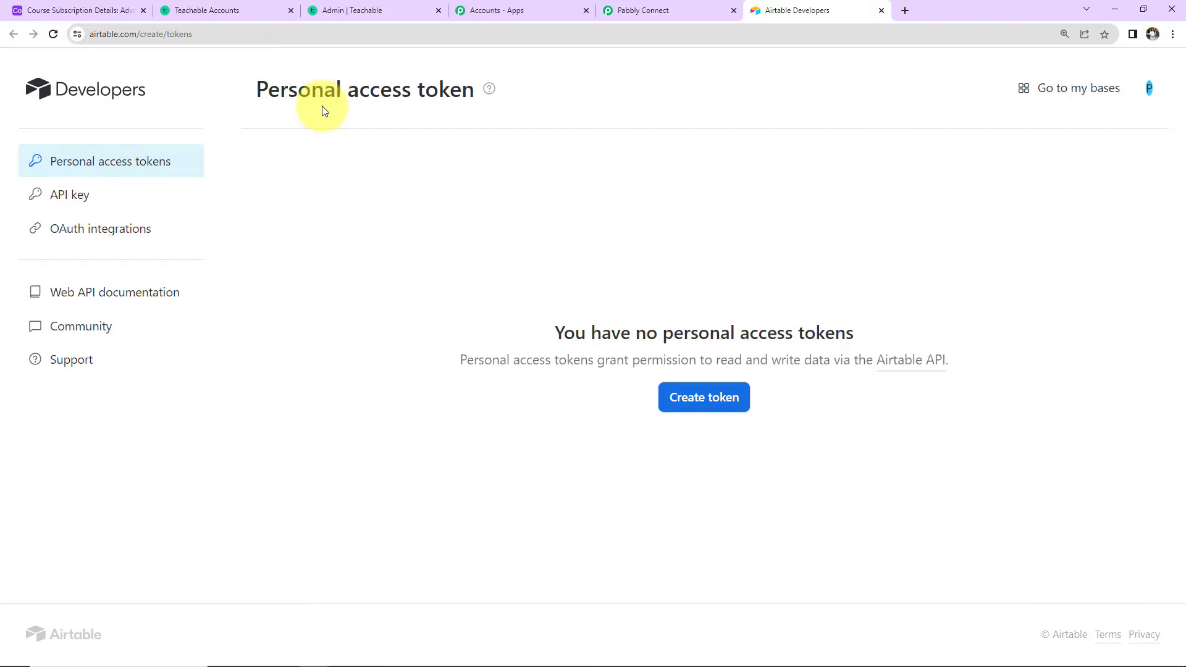
# Start a personal access token named "Test Integration" with the scopes data.records:read, data.records:write and data.recordComments:write
pyautogui.click(702, 403)
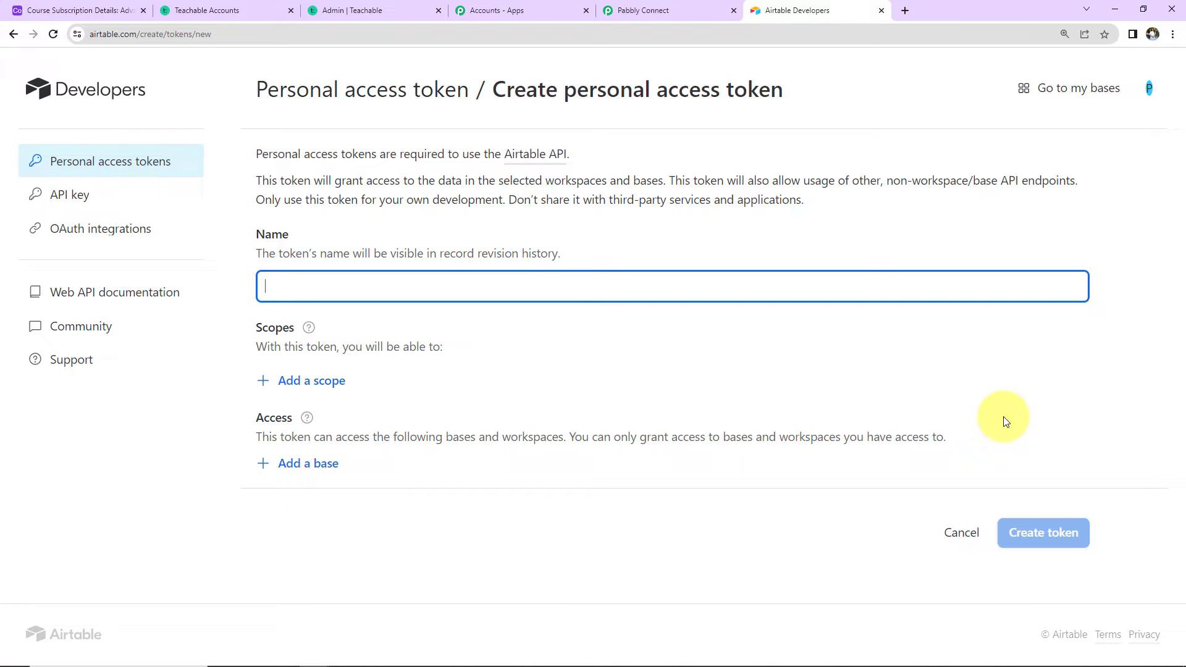
pyautogui.write('Test Integration')
pyautogui.click(294, 384)
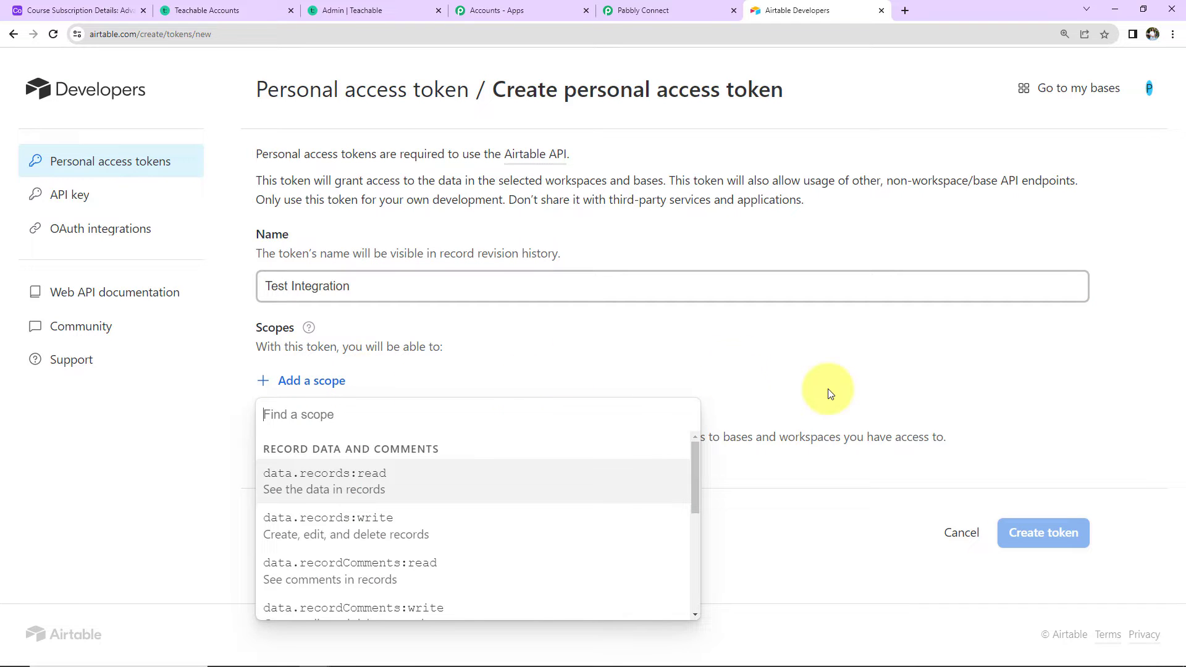
pyautogui.click(299, 480)
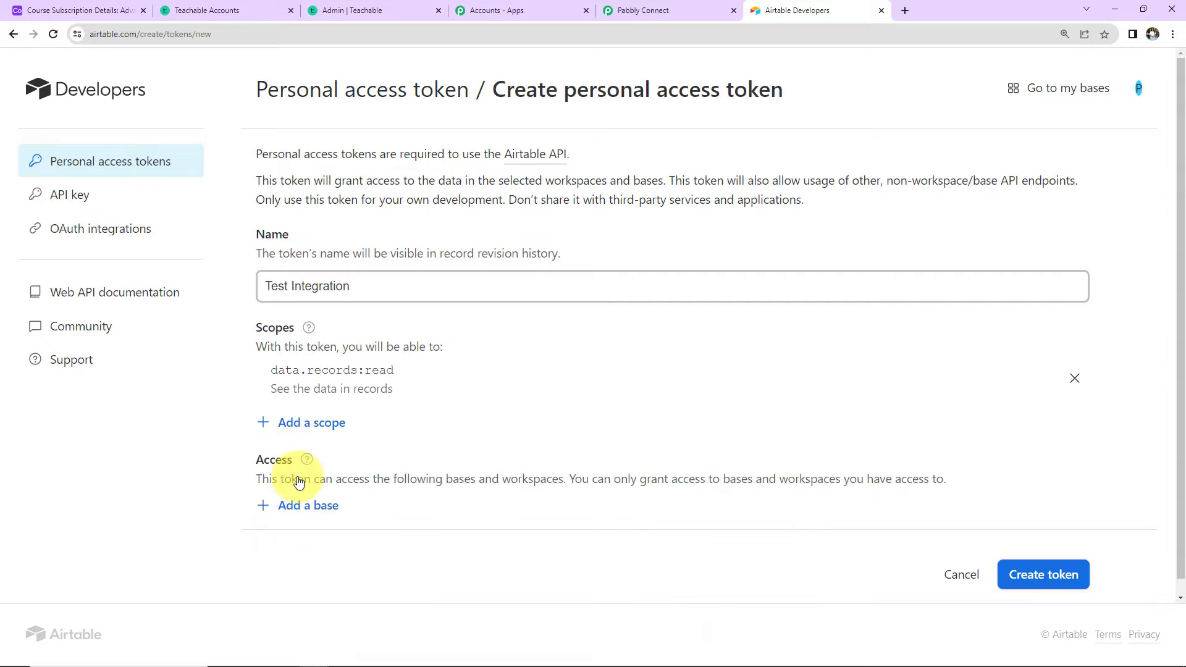
pyautogui.click(319, 432)
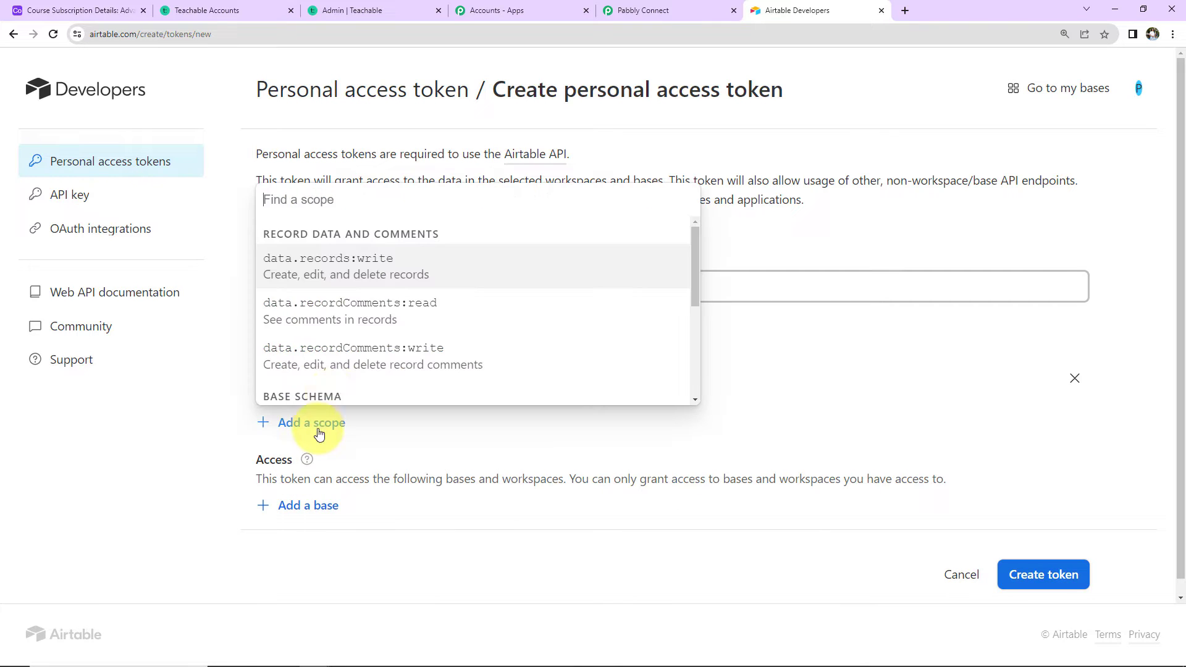
pyautogui.click(340, 269)
pyautogui.click(303, 469)
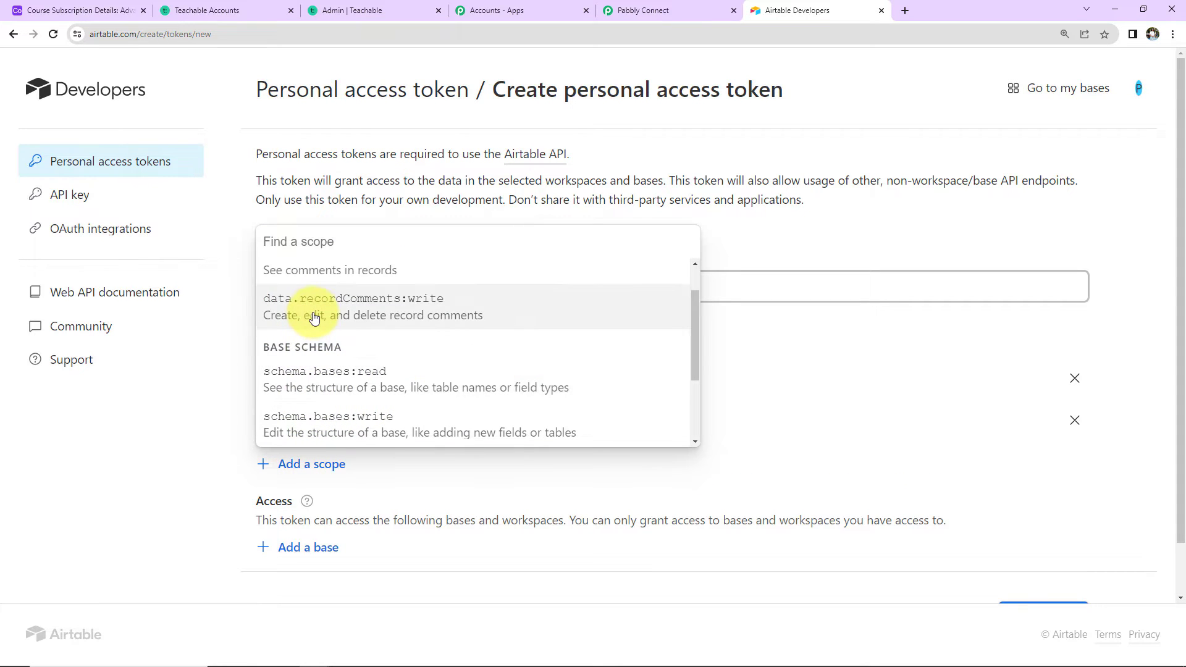
pyautogui.click(314, 316)
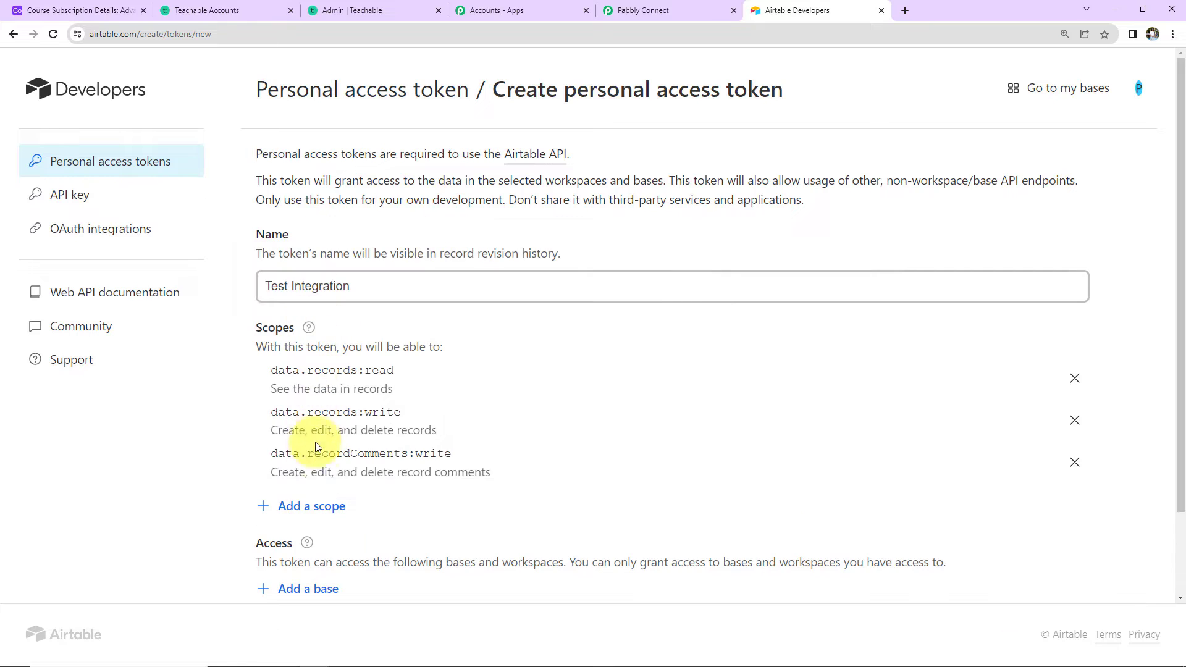
# Add the scopes data.recordComments:read, schema.bases:read, schema.bases:write and webhook:manage to the token
pyautogui.click(309, 506)
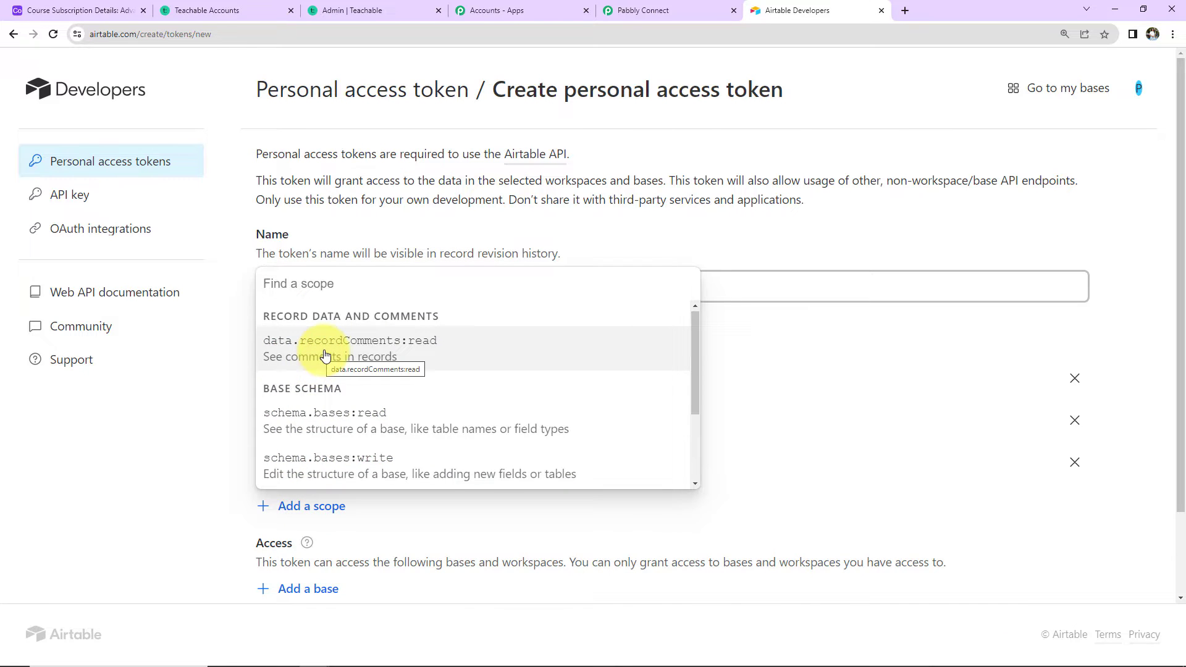
pyautogui.click(322, 358)
pyautogui.click(319, 550)
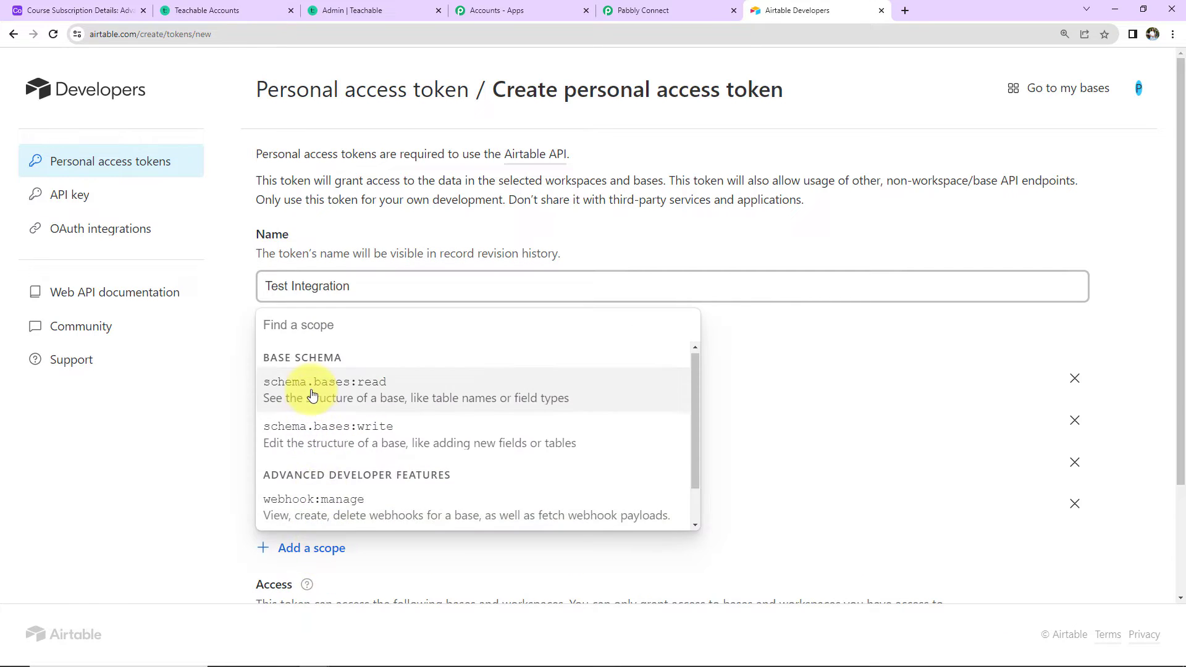
pyautogui.click(312, 394)
pyautogui.click(306, 589)
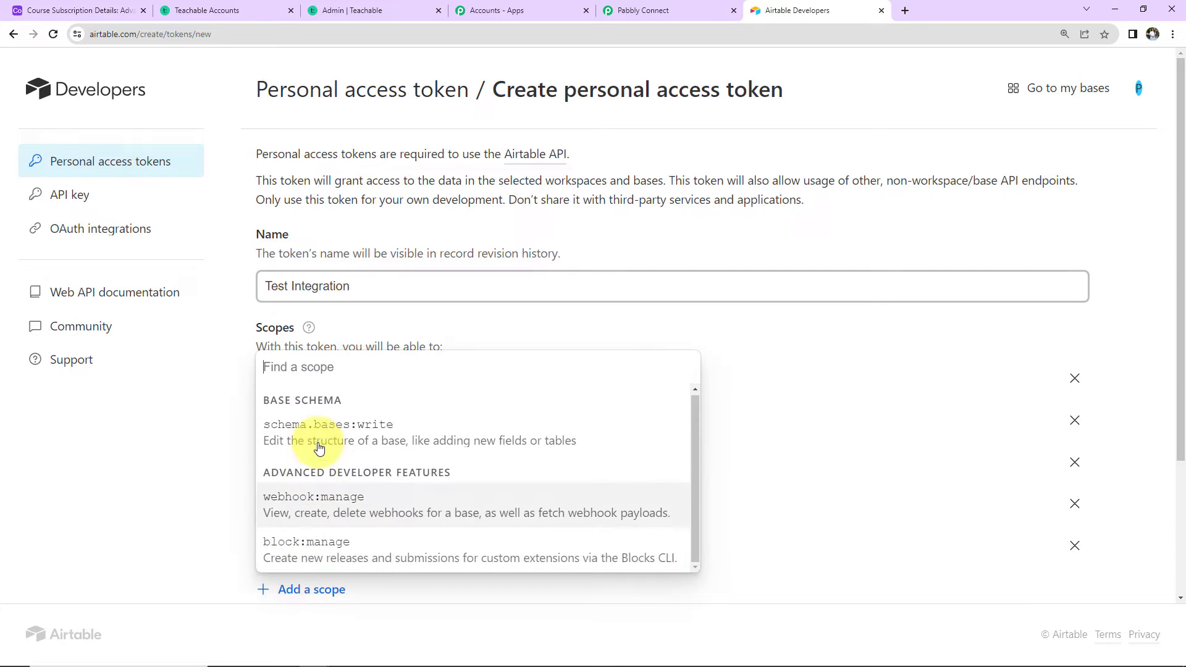
pyautogui.click(320, 438)
pyautogui.scroll(-2, 299, 553)
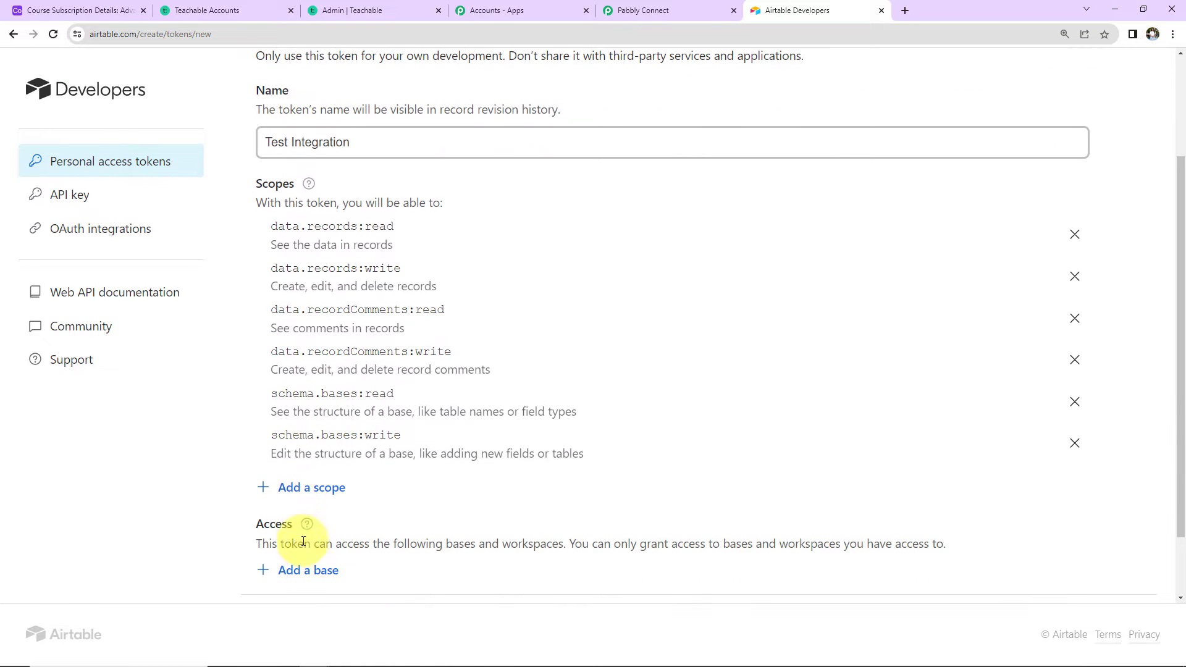
pyautogui.click(298, 489)
pyautogui.click(298, 586)
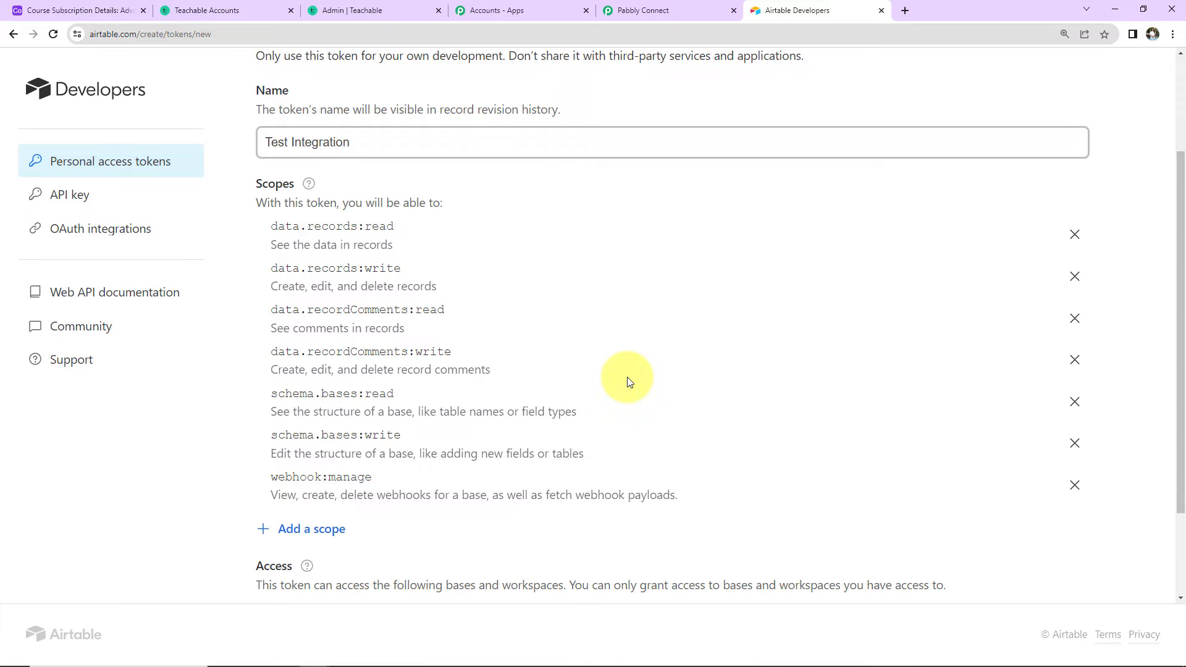
# Grant the token access to all current and future bases in all workspaces, and create it
pyautogui.scroll(-2, 627, 377)
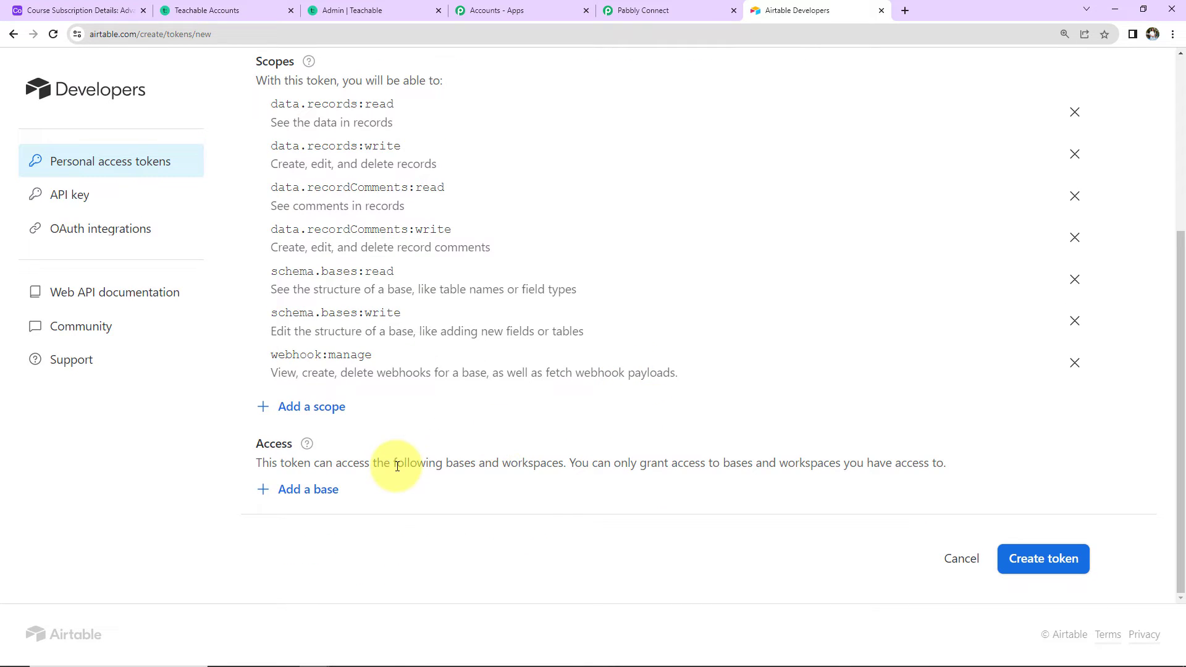
pyautogui.click(306, 497)
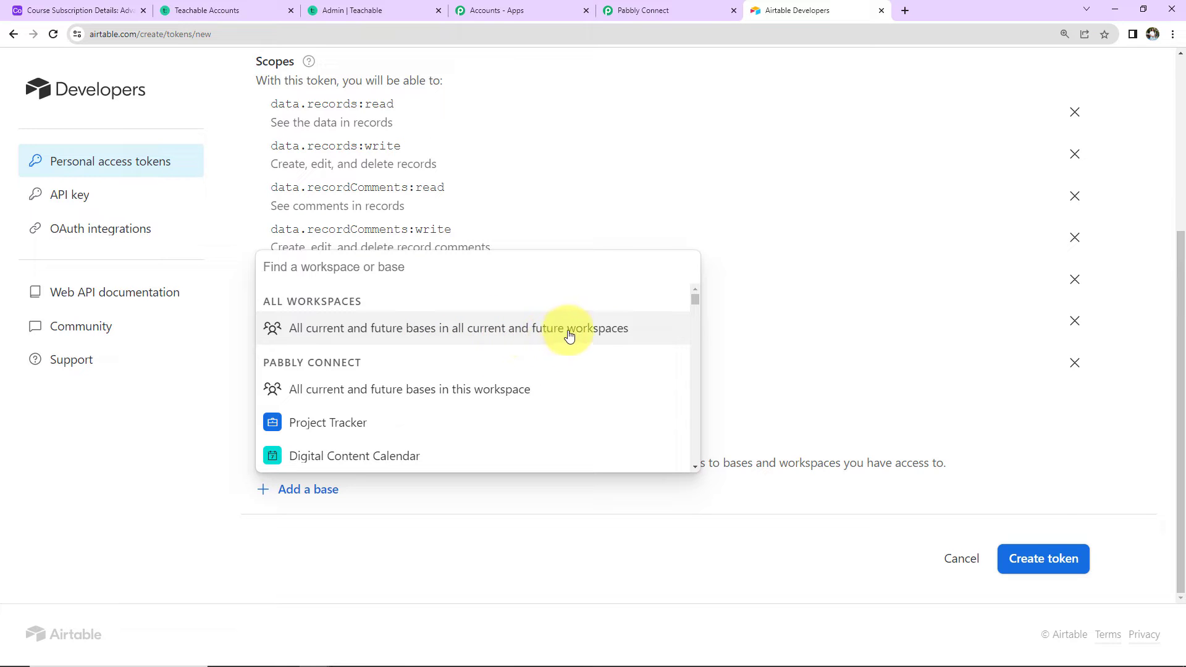
pyautogui.click(506, 337)
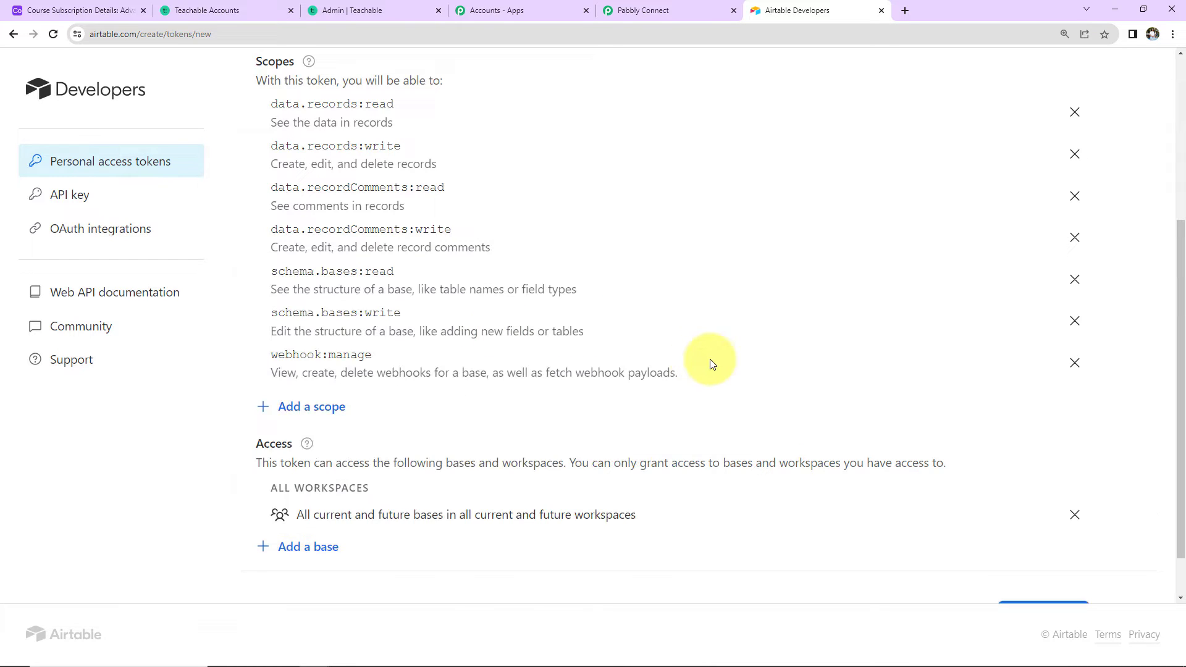
pyautogui.scroll(-2, 712, 363)
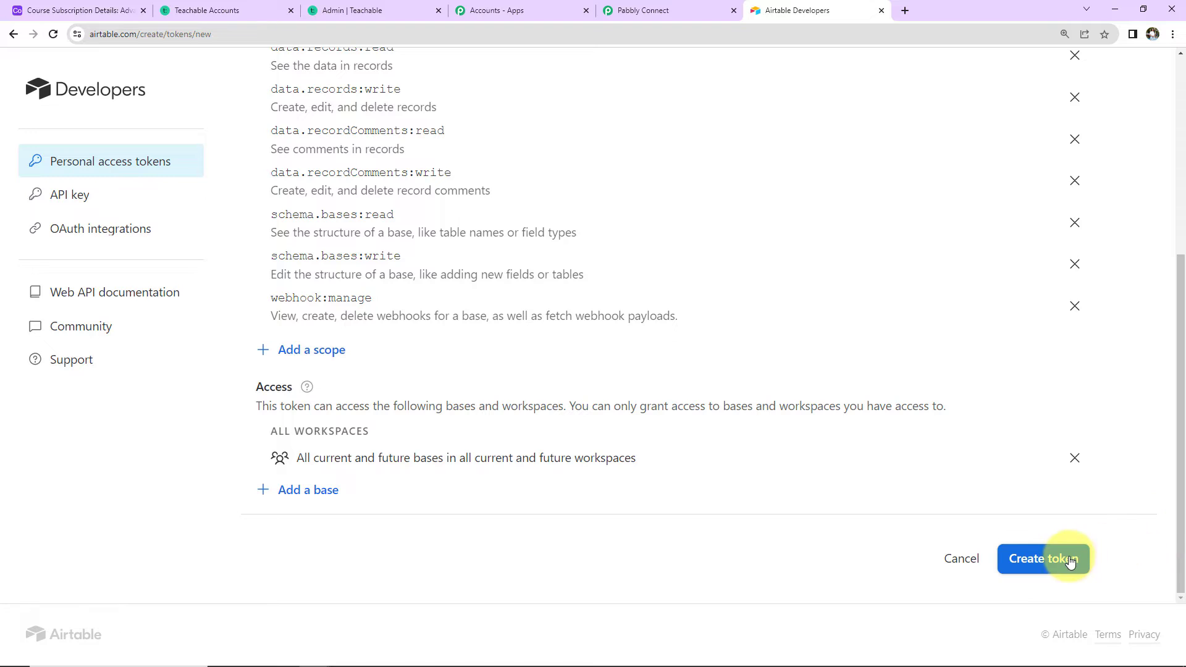
pyautogui.click(1061, 559)
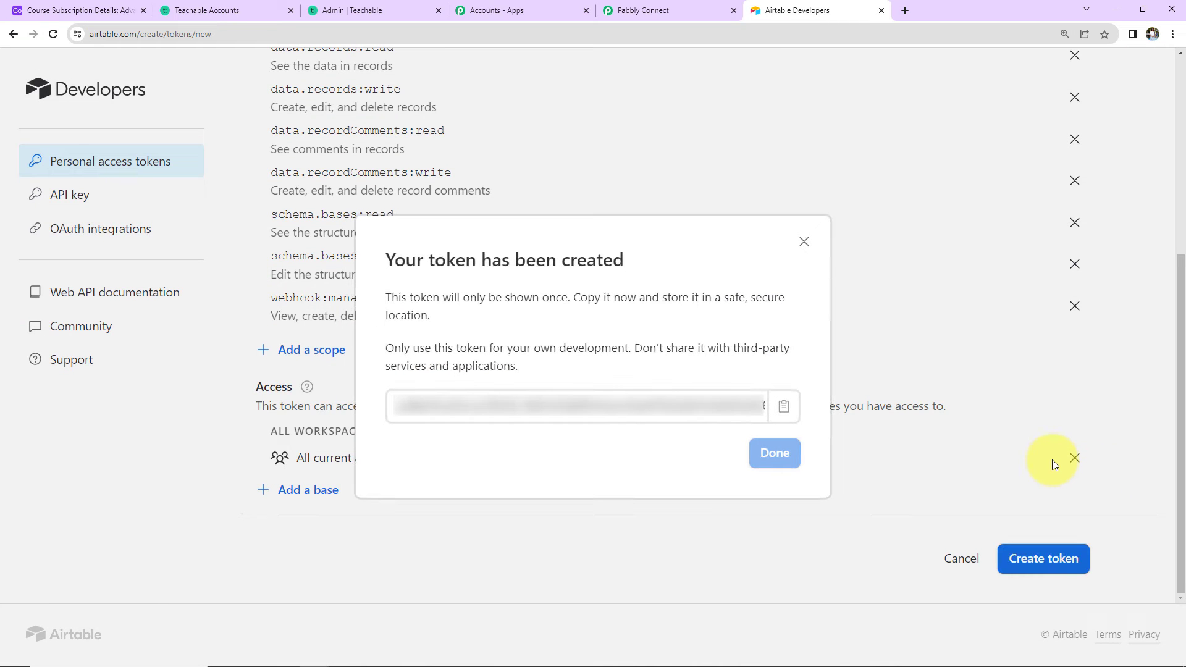
# Copy the personal access token, paste it into the token field of the new Airtable connection in Pabbly Connect, and save the connection
pyautogui.click(784, 406)
pyautogui.click(675, 10)
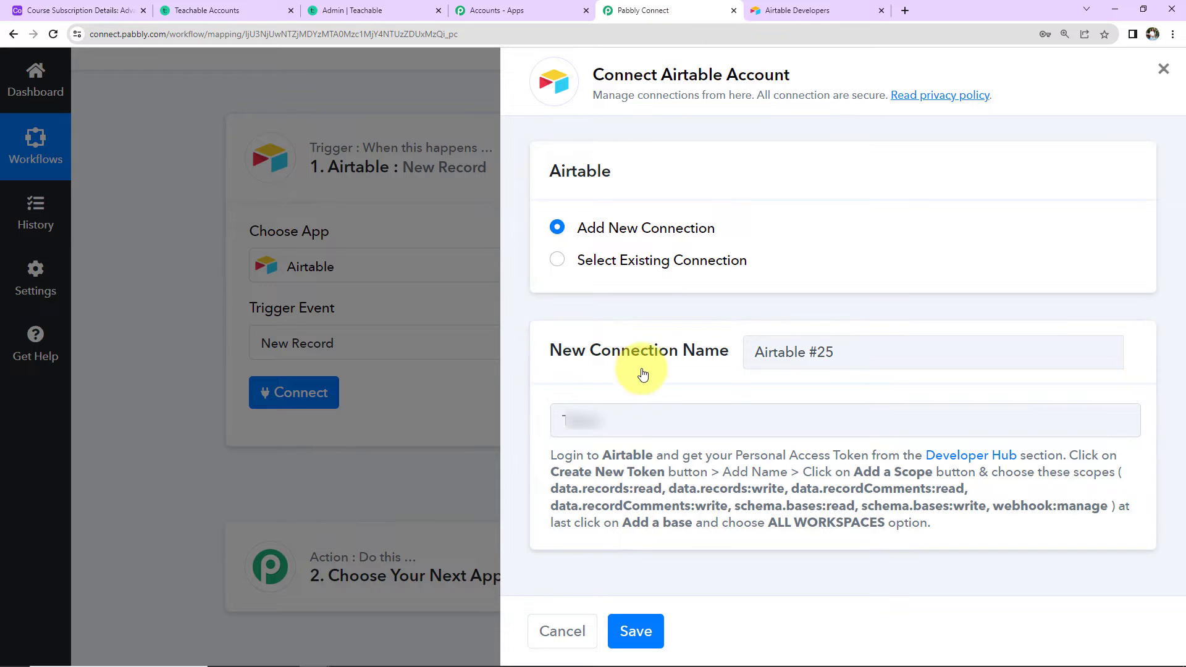
pyautogui.click(628, 418)
pyautogui.hotkey('ctrl', 'v')
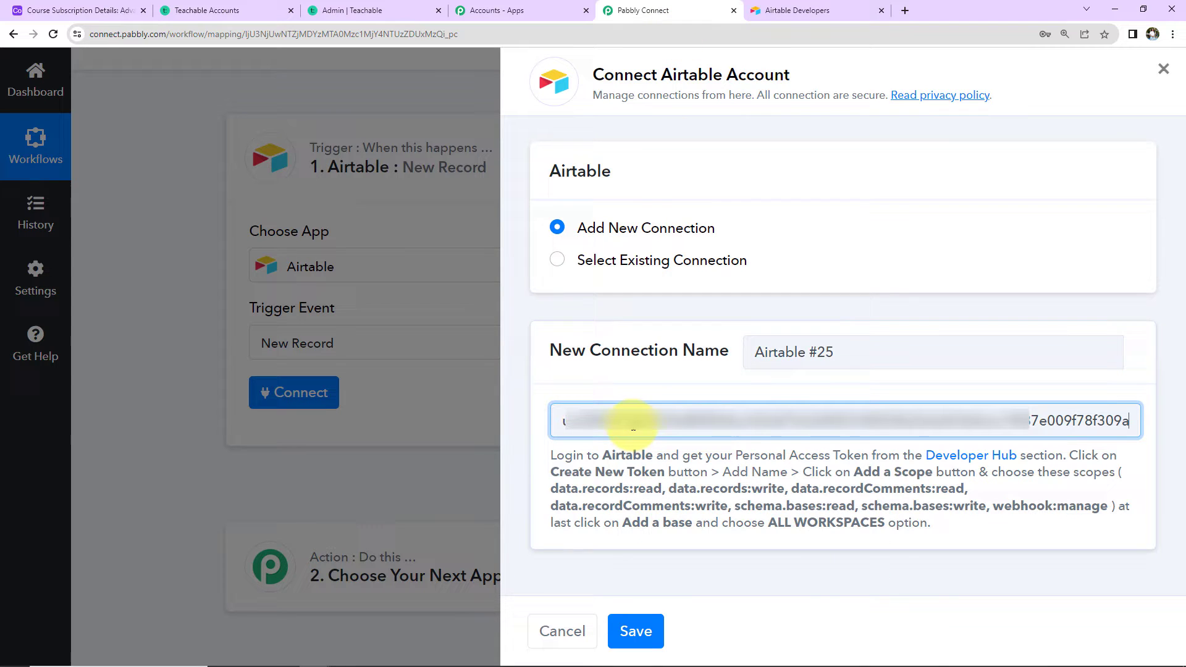
pyautogui.click(636, 631)
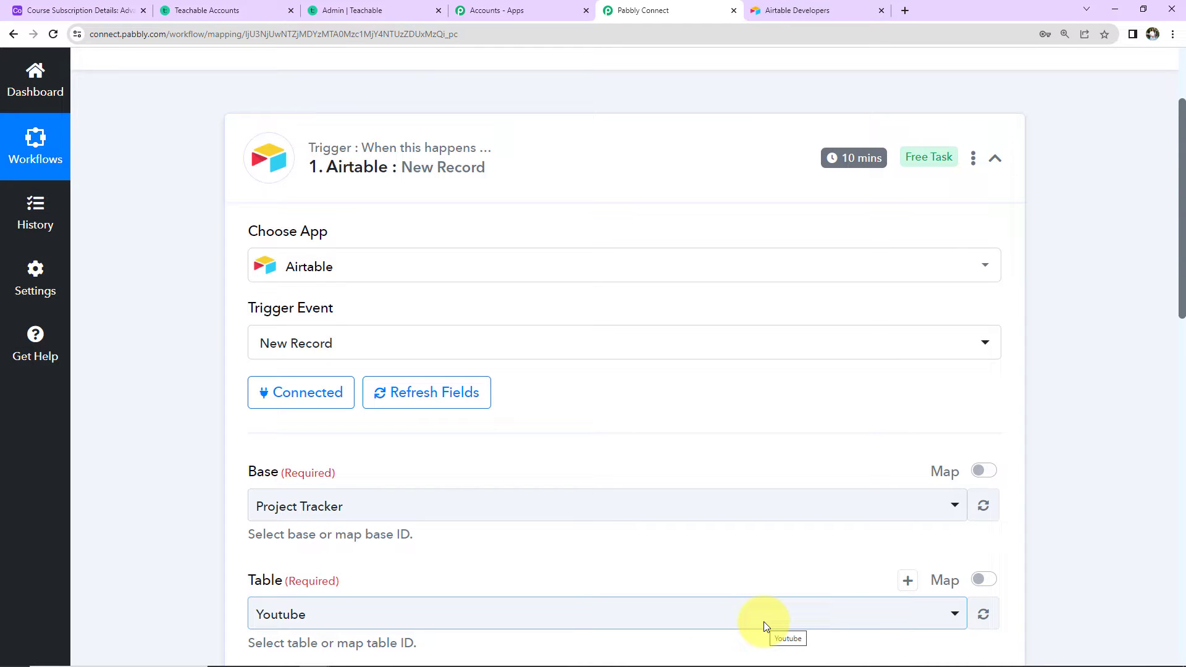
# Switch to Airtable and open the Course Subscription Details base
pyautogui.scroll(-5, 186, 343)
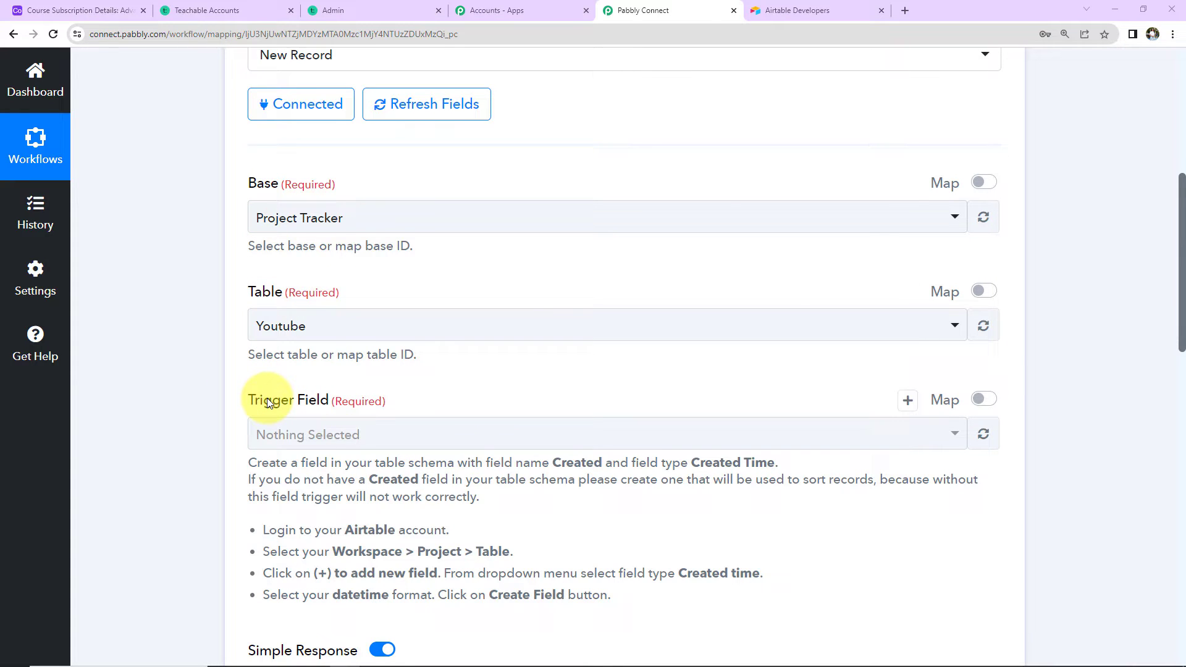
pyautogui.click(83, 12)
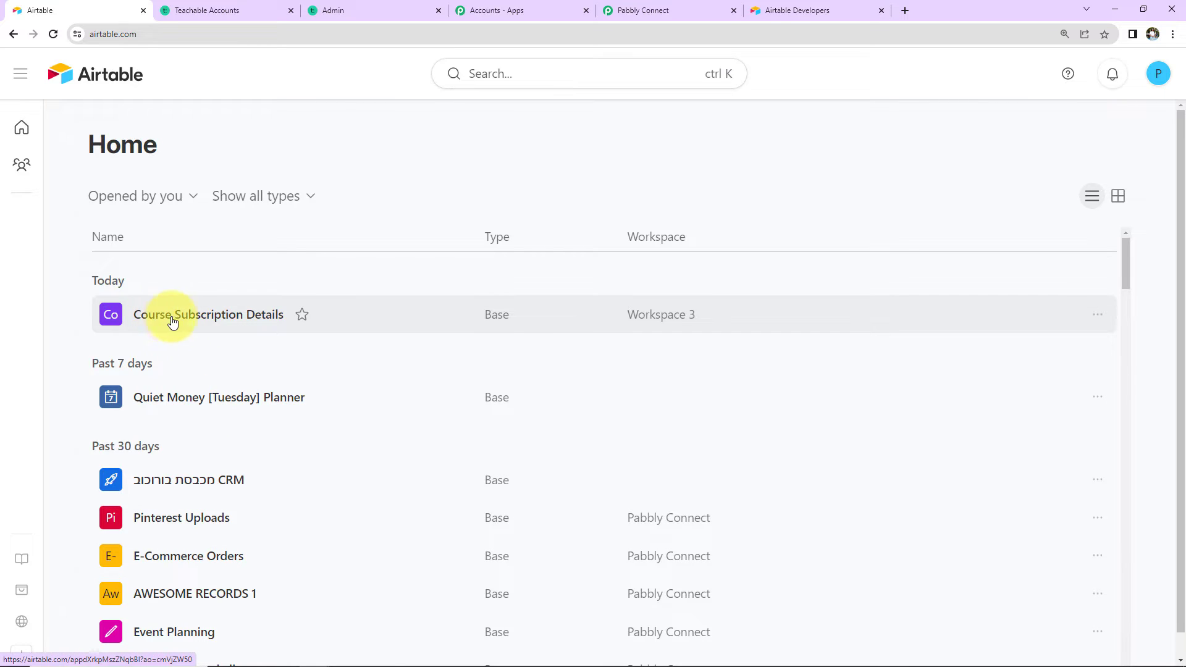
pyautogui.click(223, 315)
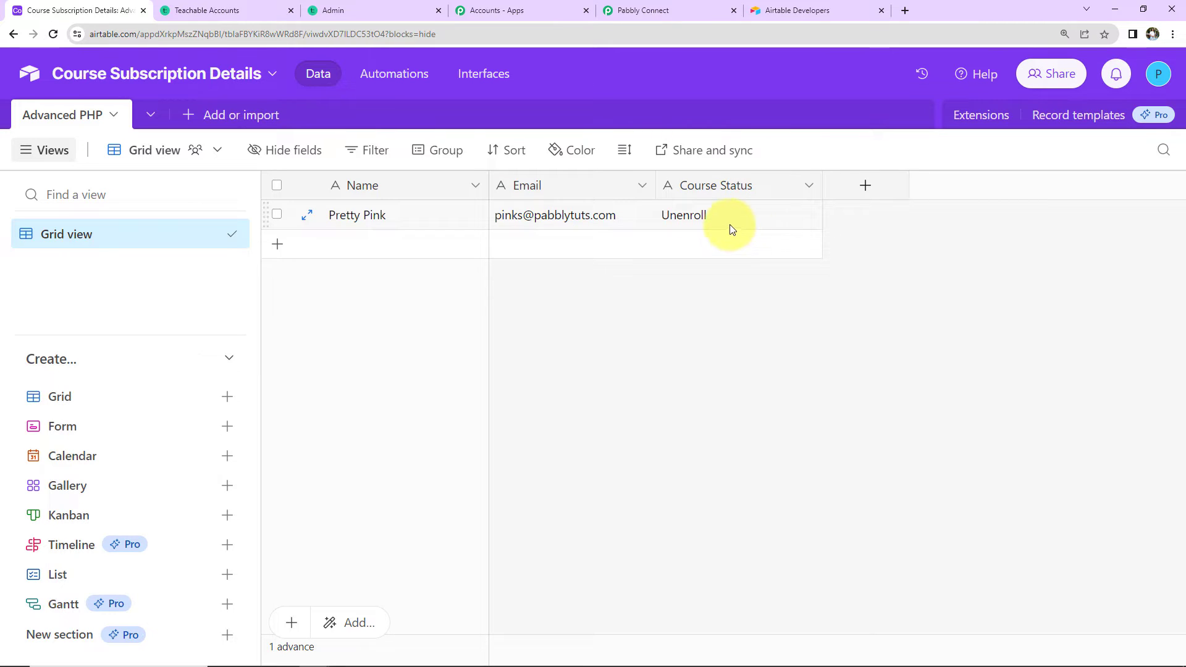
# Add a field named "Created" with the field type Created time to the Advanced PHP table
pyautogui.click(867, 187)
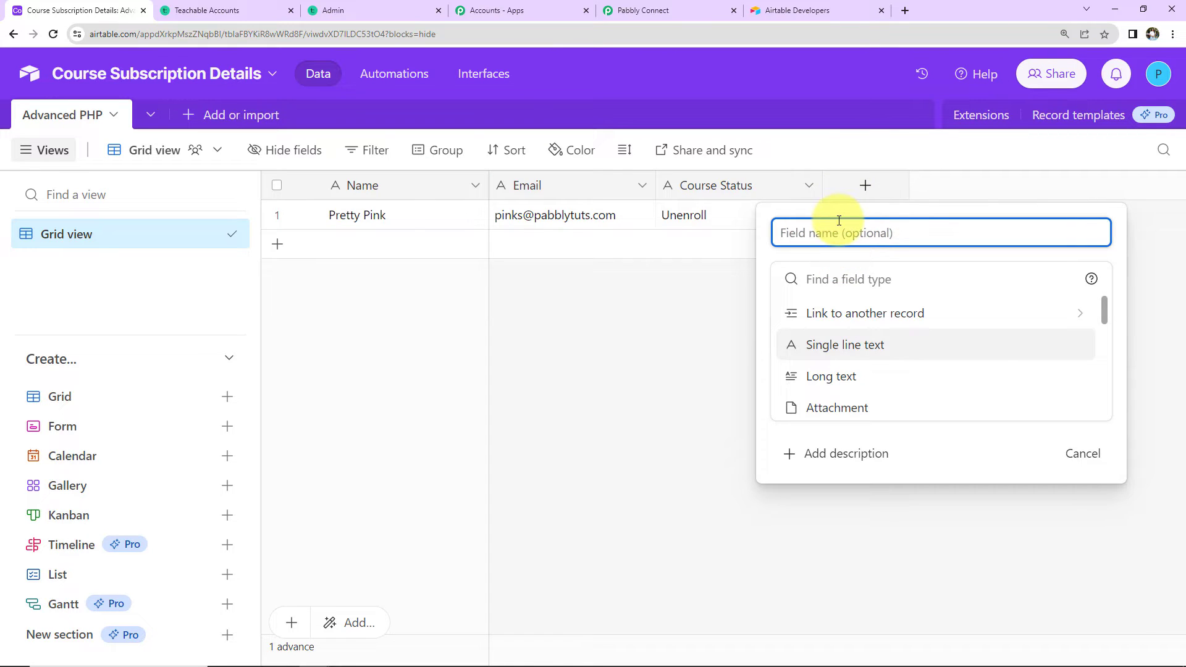
pyautogui.write('Created')
pyautogui.scroll(-10, 856, 340)
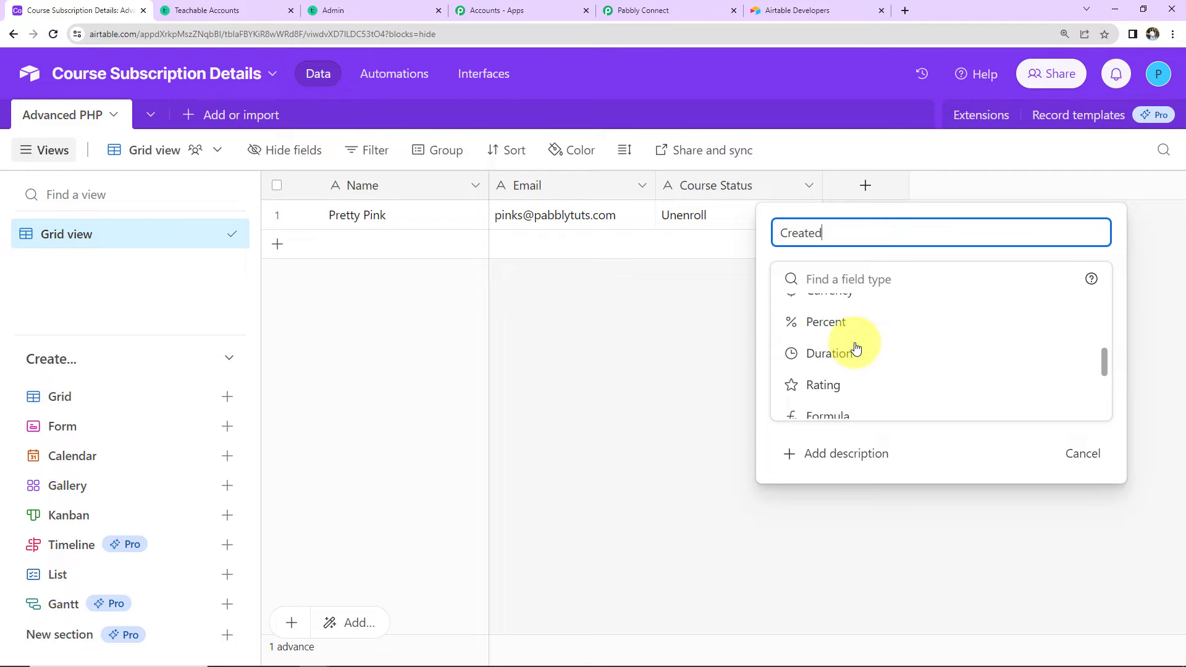
pyautogui.scroll(-5, 856, 346)
pyautogui.click(842, 401)
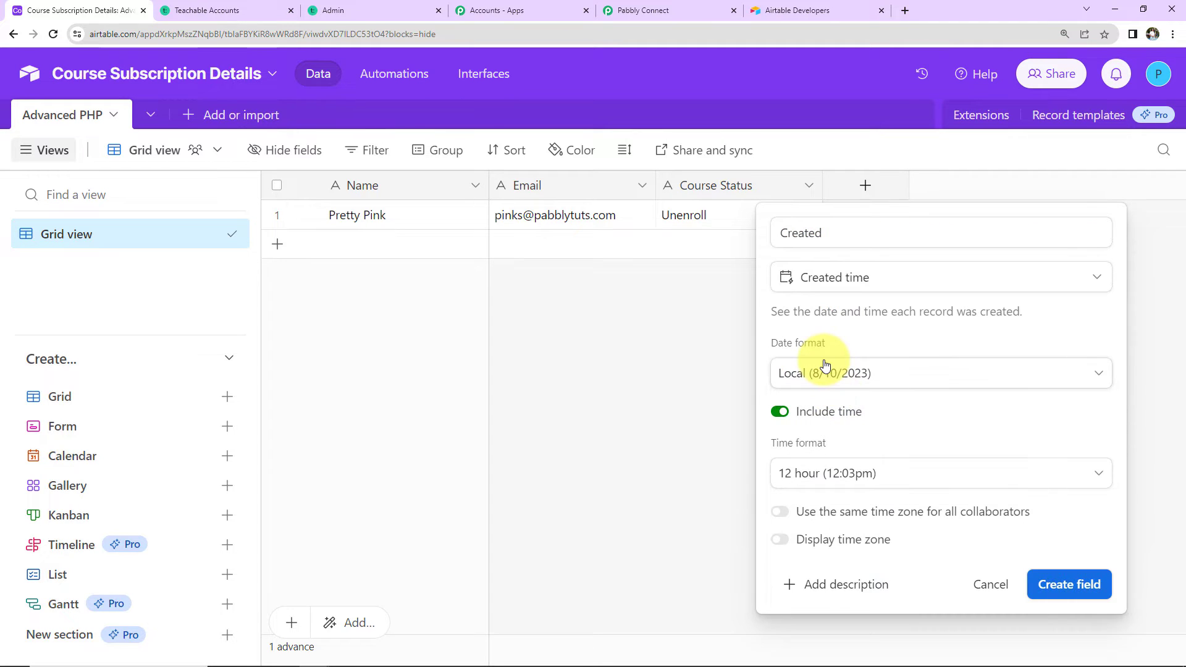
pyautogui.click(1069, 584)
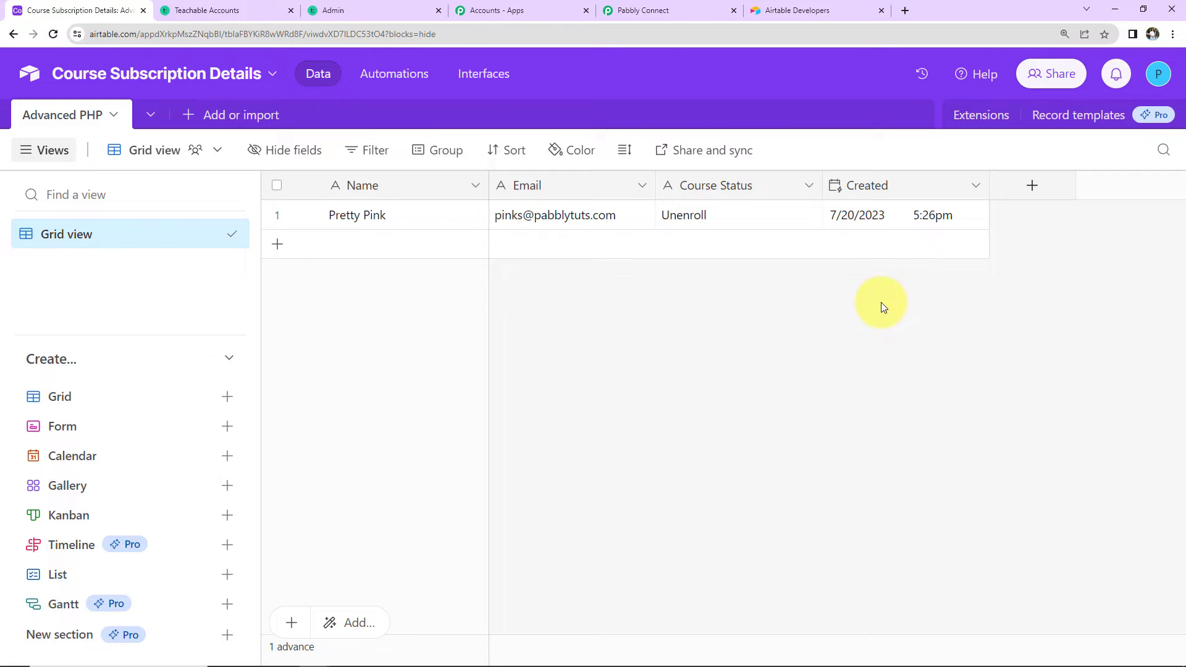
# Return to Pabbly Connect and select Course Subscription Details as the base for the Airtable trigger
pyautogui.click(661, 15)
pyautogui.click(484, 216)
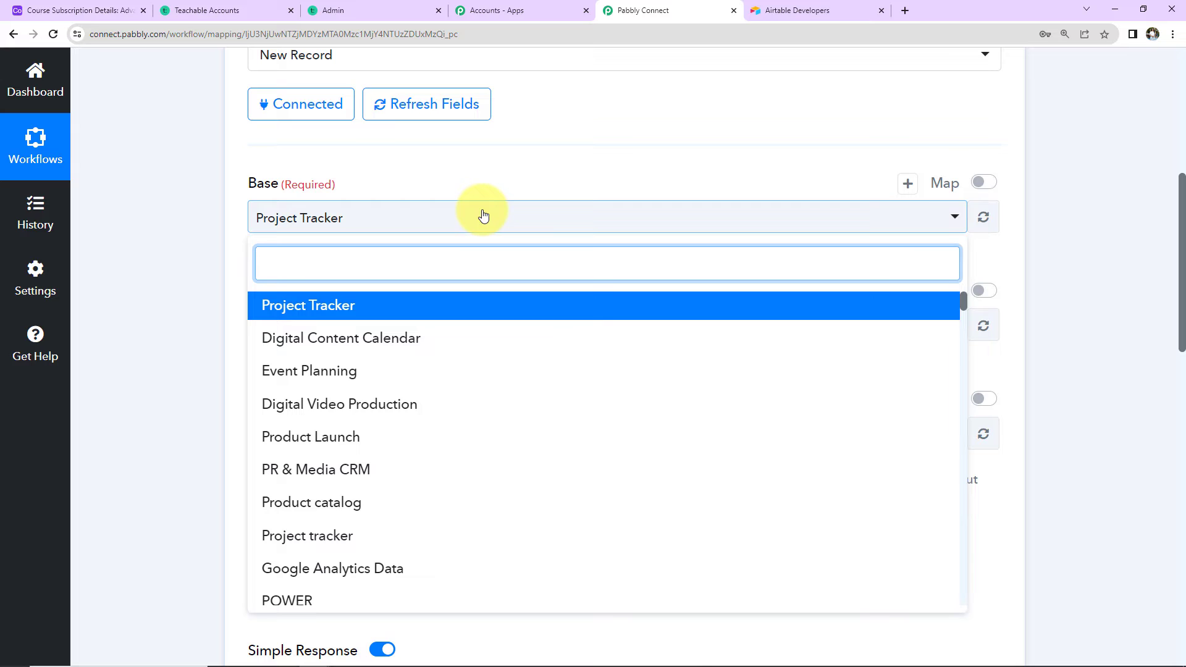
pyautogui.write('cou')
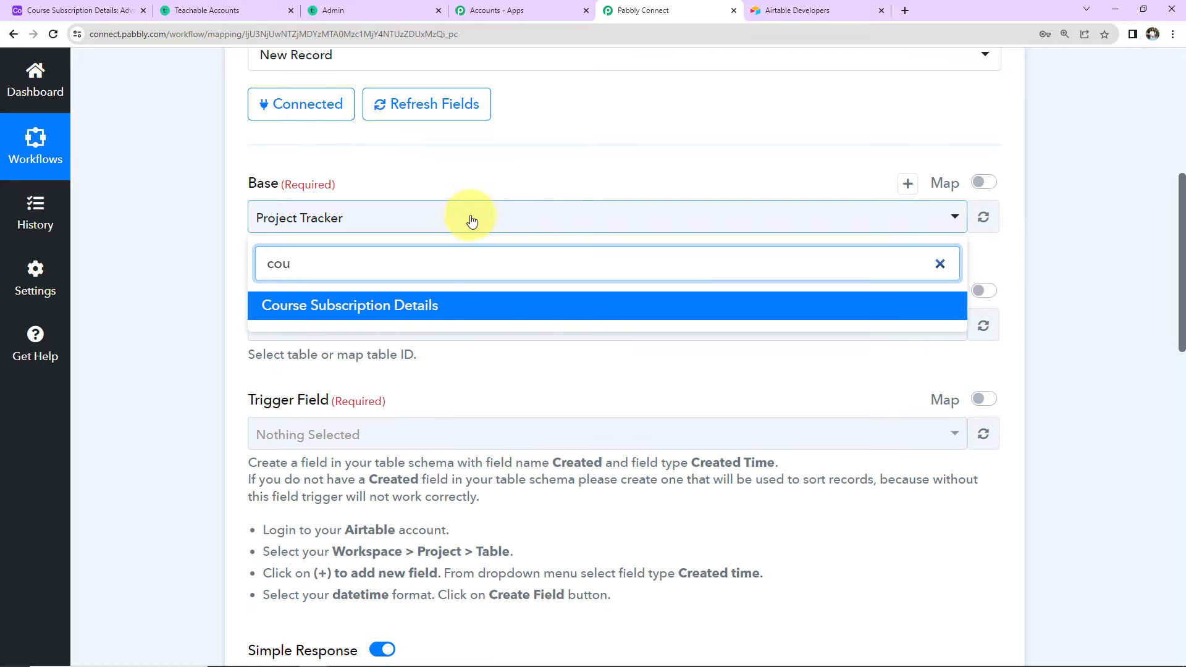
pyautogui.click(433, 306)
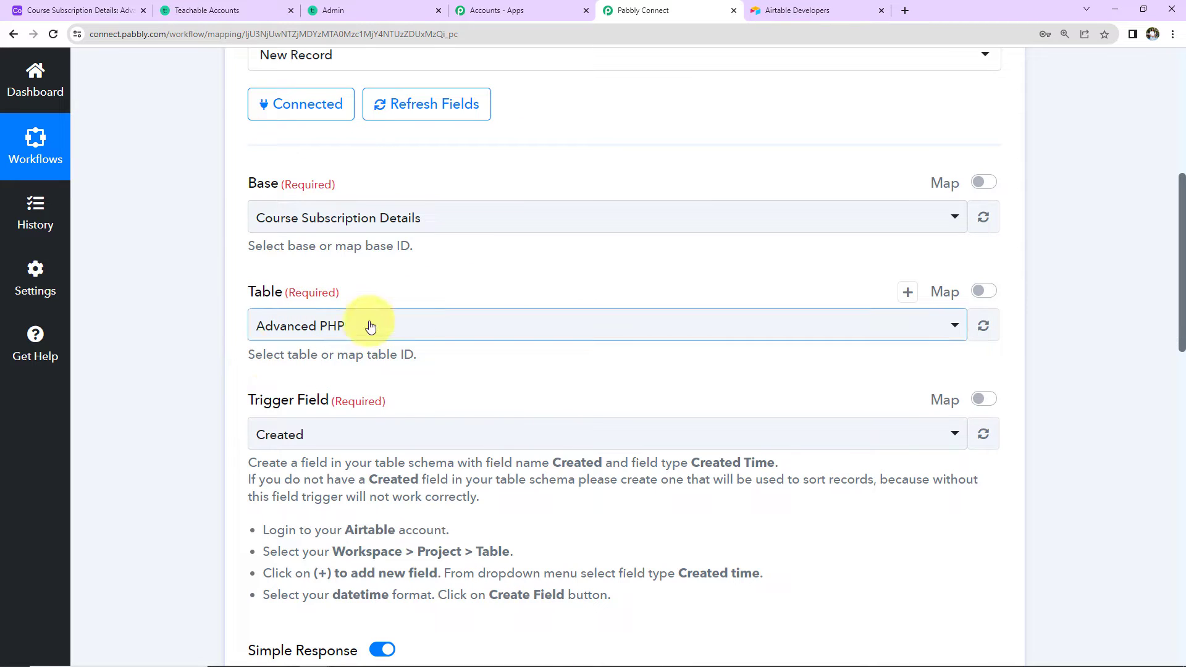
# Save the Airtable New Record trigger, send a test request and check the received response
pyautogui.scroll(-2, 498, 347)
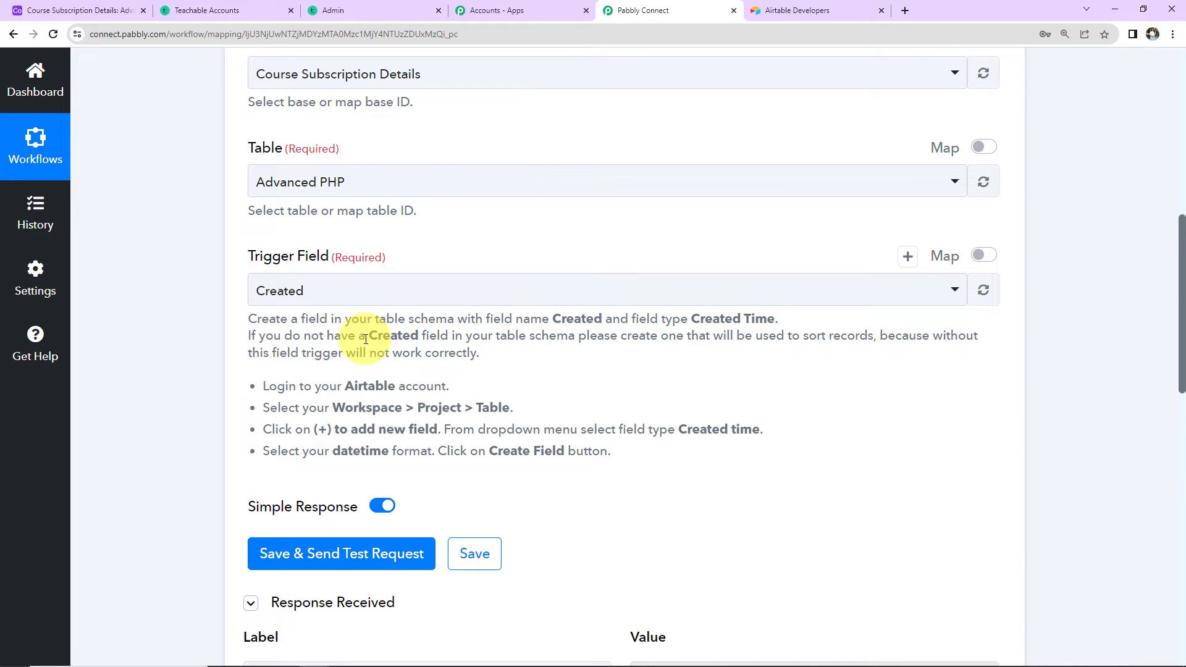
pyautogui.scroll(-2, 678, 508)
pyautogui.click(402, 410)
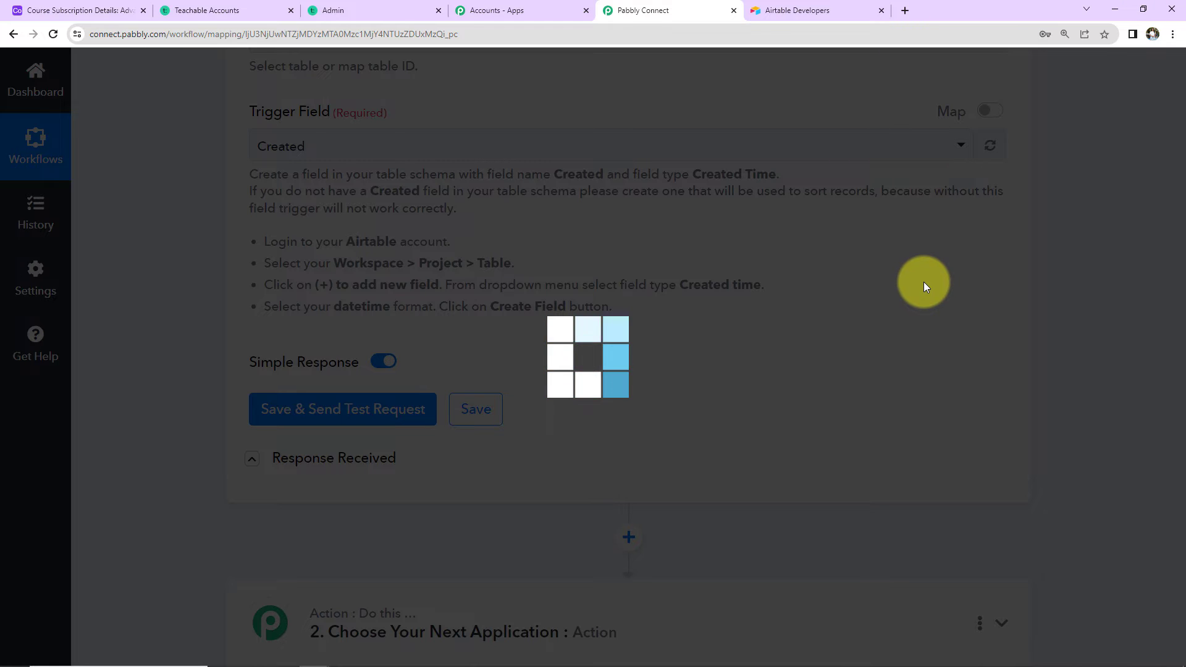
pyautogui.scroll(-5, 1098, 350)
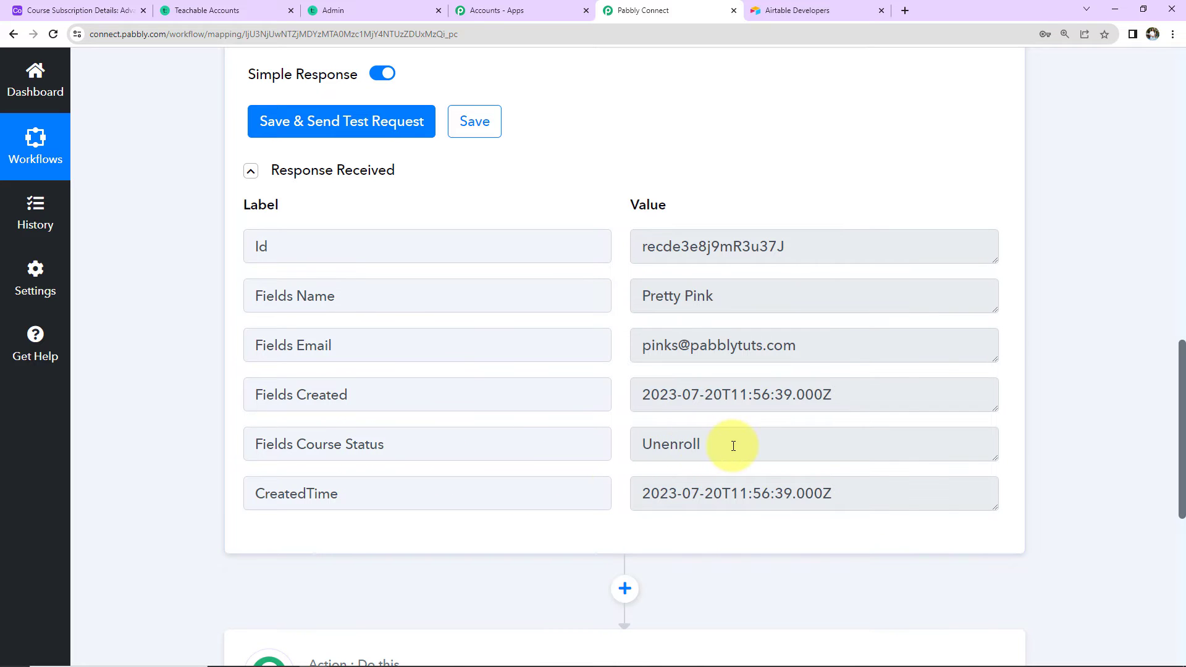
# Choose Filter by Pabbly as the app for the workflow's second step
pyautogui.scroll(-5, 1055, 383)
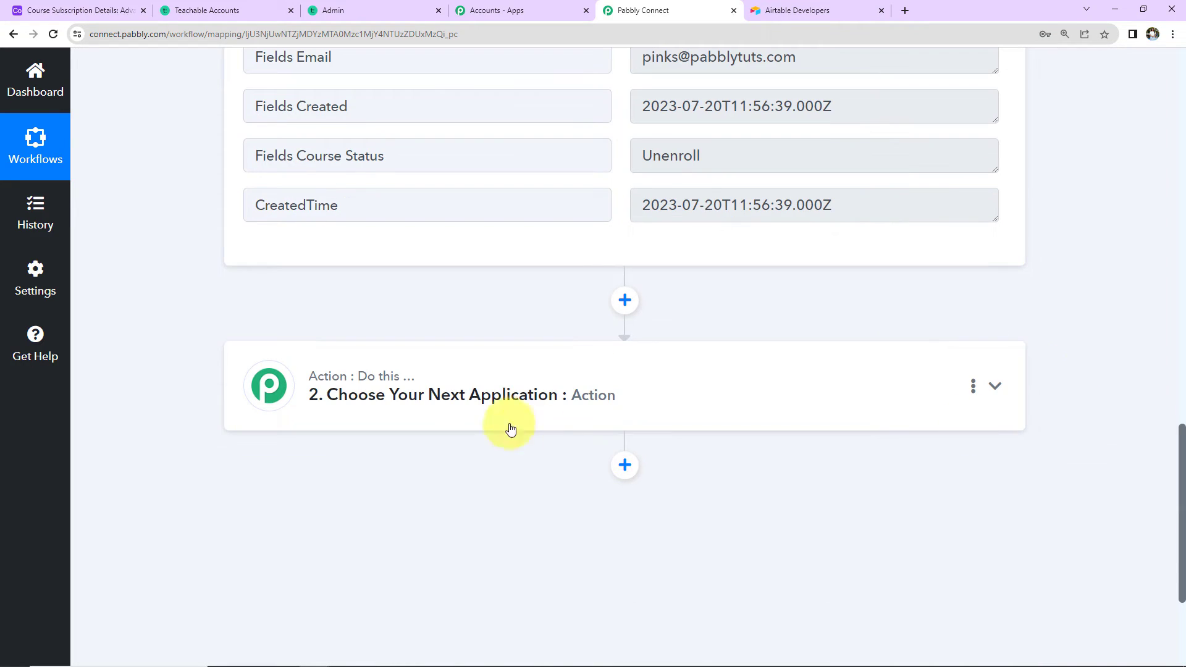
pyautogui.click(489, 389)
pyautogui.click(409, 563)
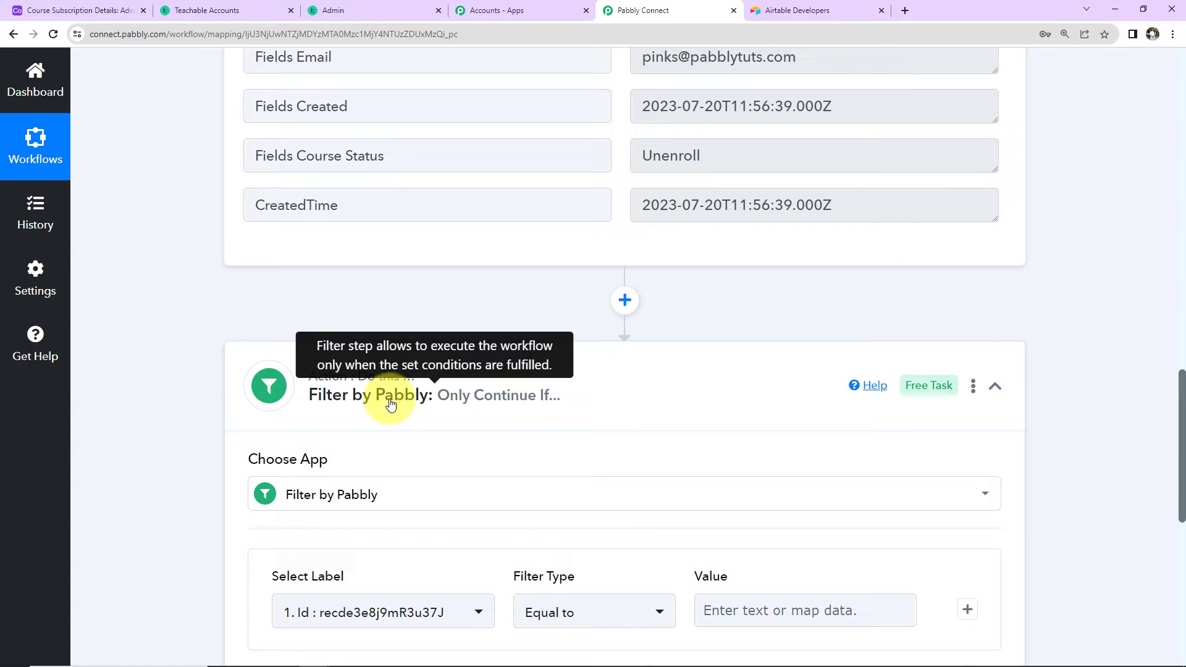
# Set the first filter condition to the trigger's Fields Course Status equal to "Completed"
pyautogui.scroll(-2, 1085, 402)
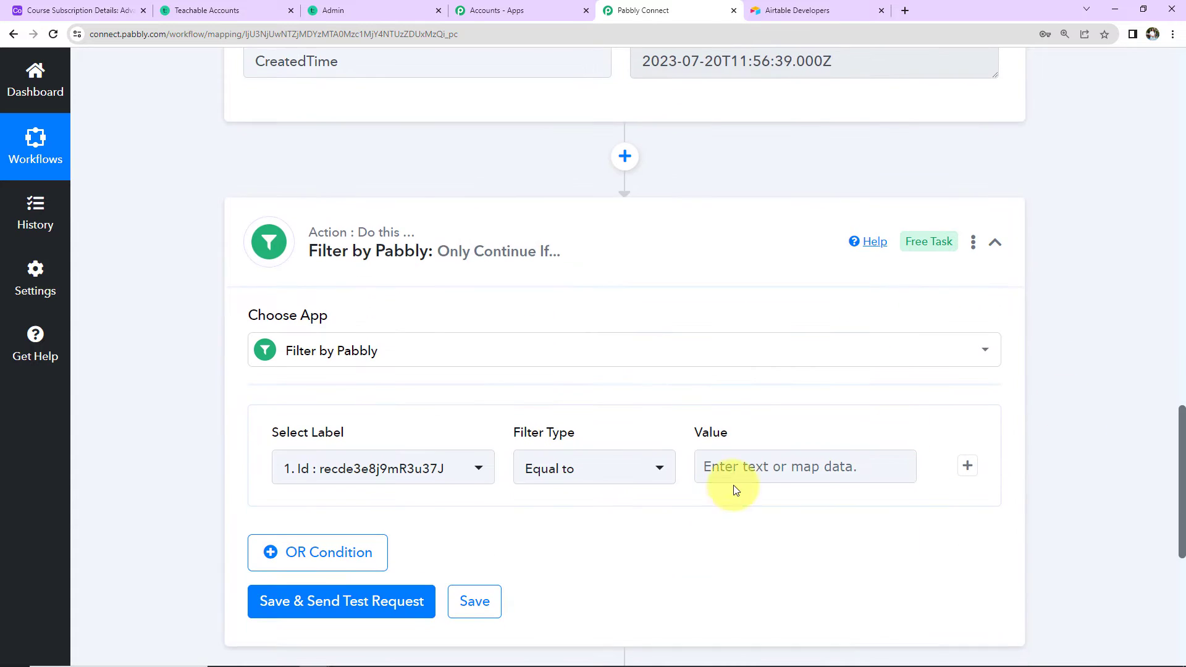
pyautogui.scroll(-2, 1053, 428)
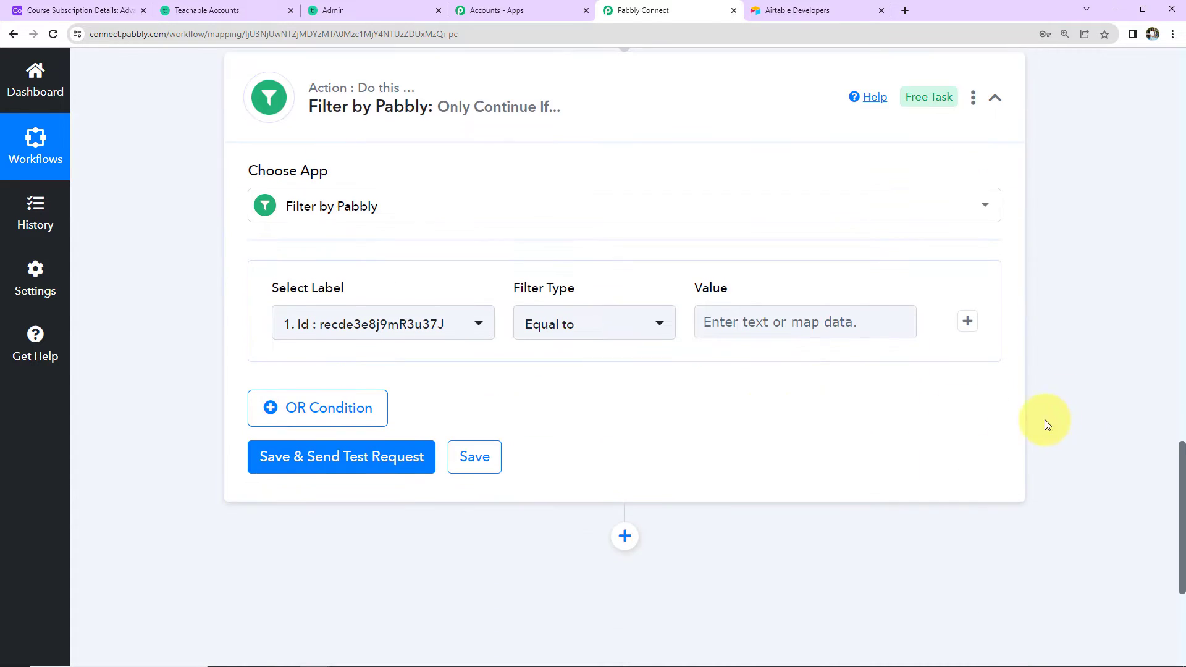
pyautogui.click(460, 327)
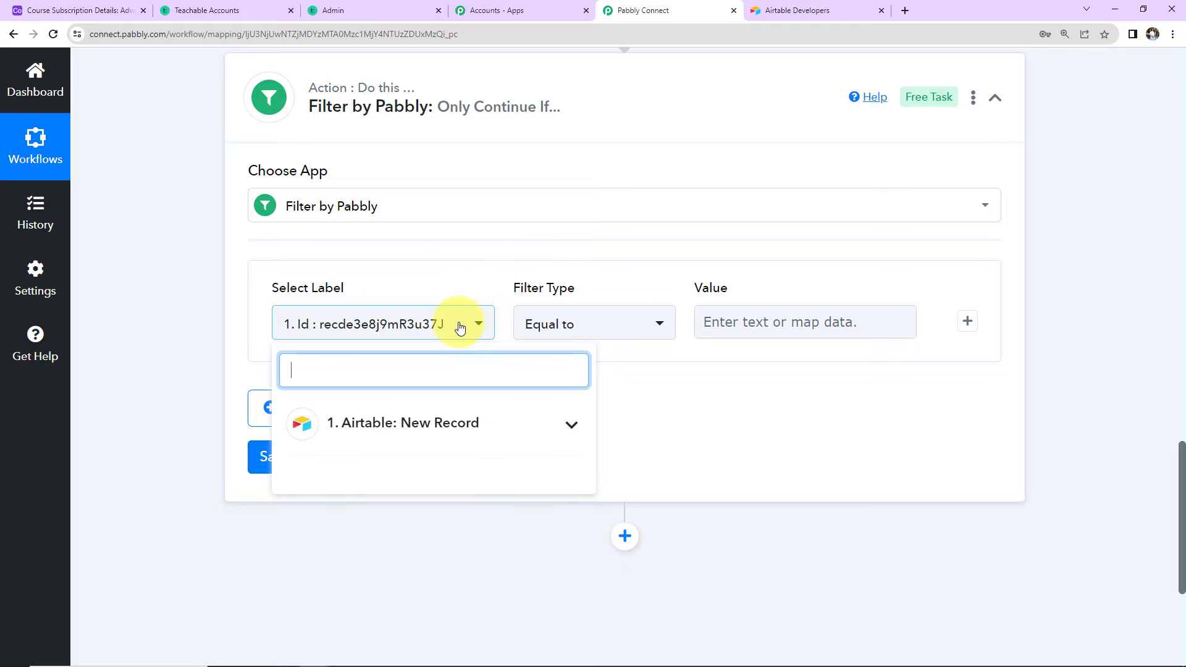
pyautogui.click(435, 439)
pyautogui.scroll(-1, 450, 548)
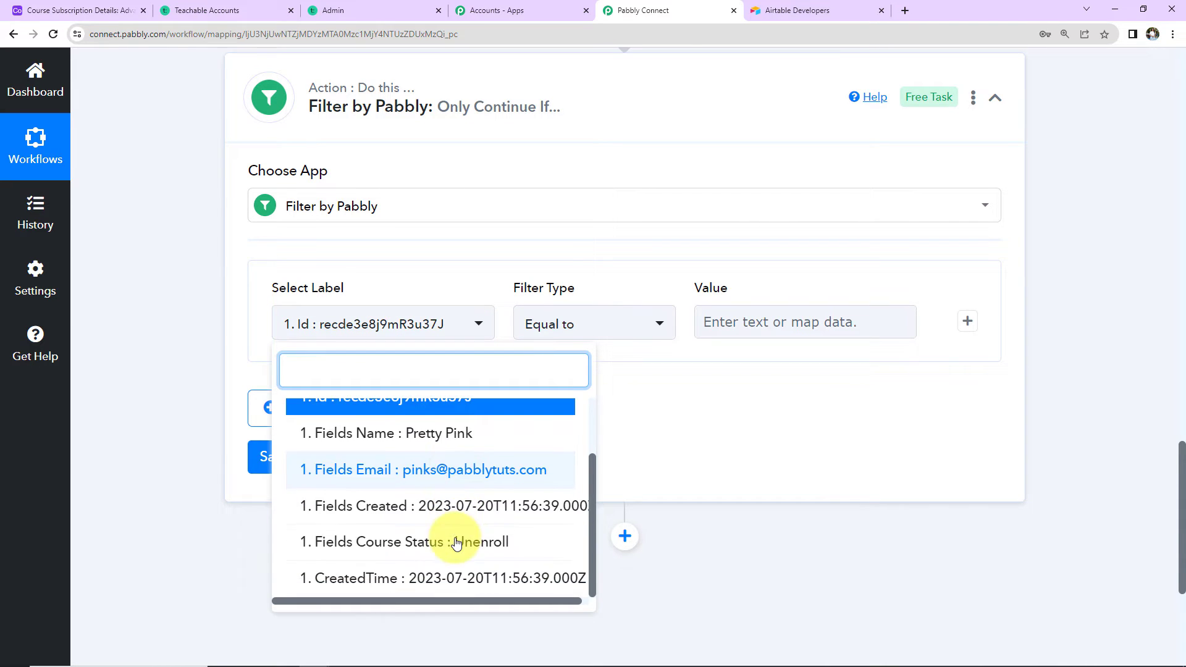
pyautogui.click(412, 548)
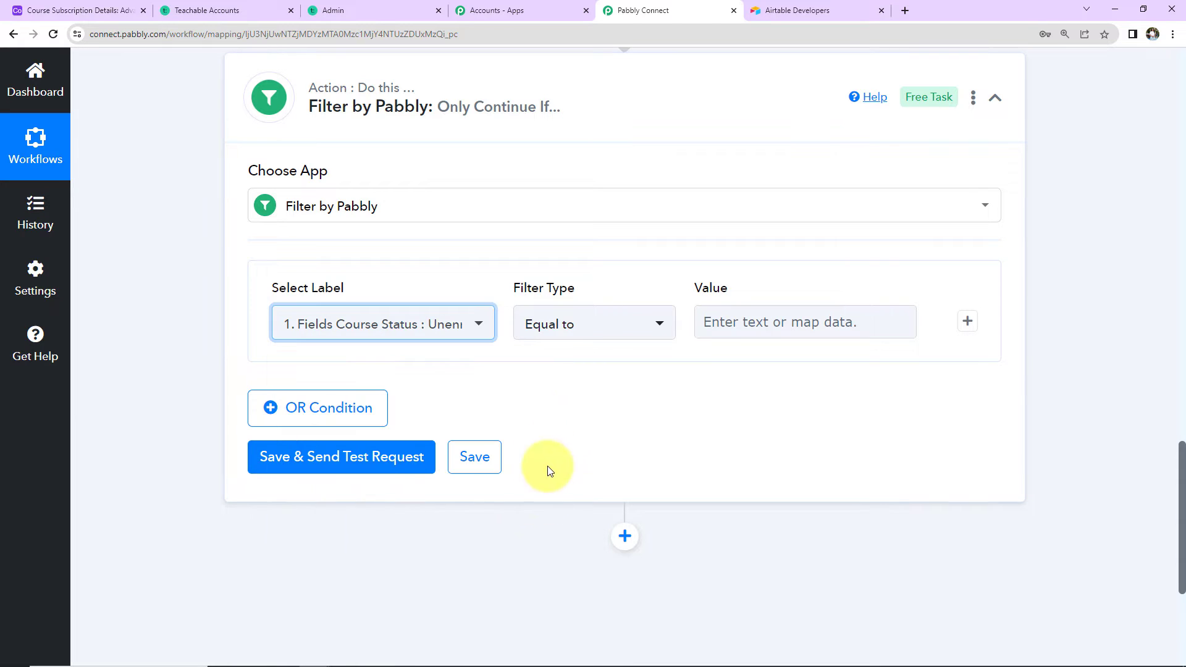
pyautogui.click(770, 323)
pyautogui.write('Completed')
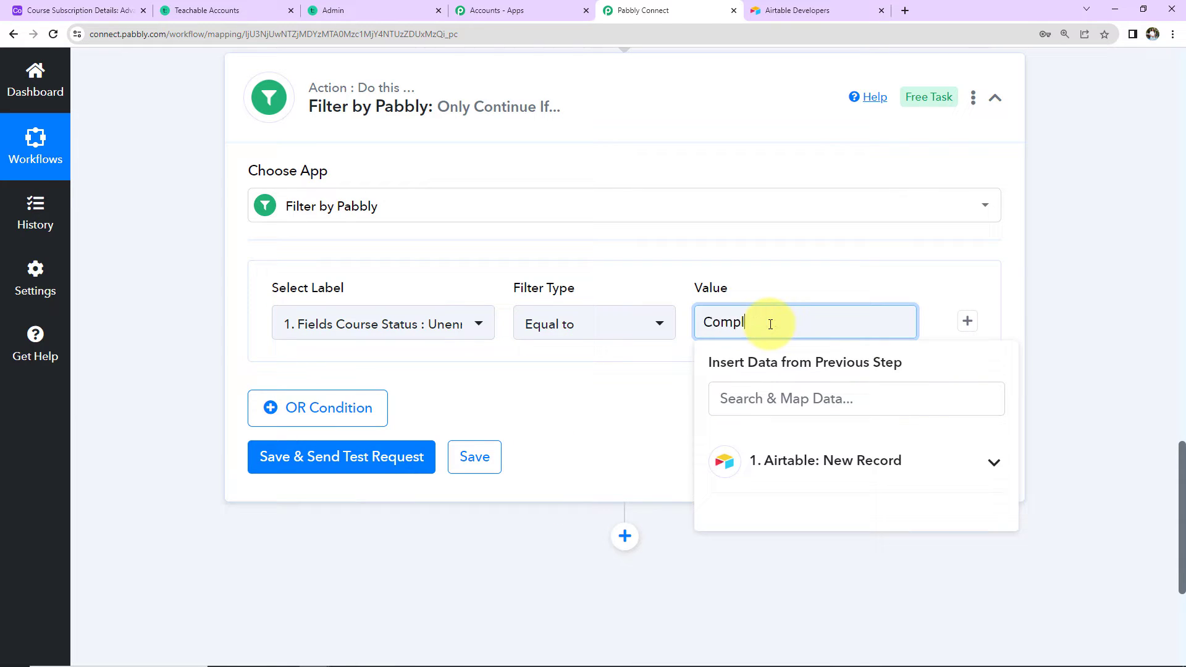
# Add an OR condition requiring the trigger's Fields Course Status to be equal to "Unenroll"
pyautogui.click(347, 411)
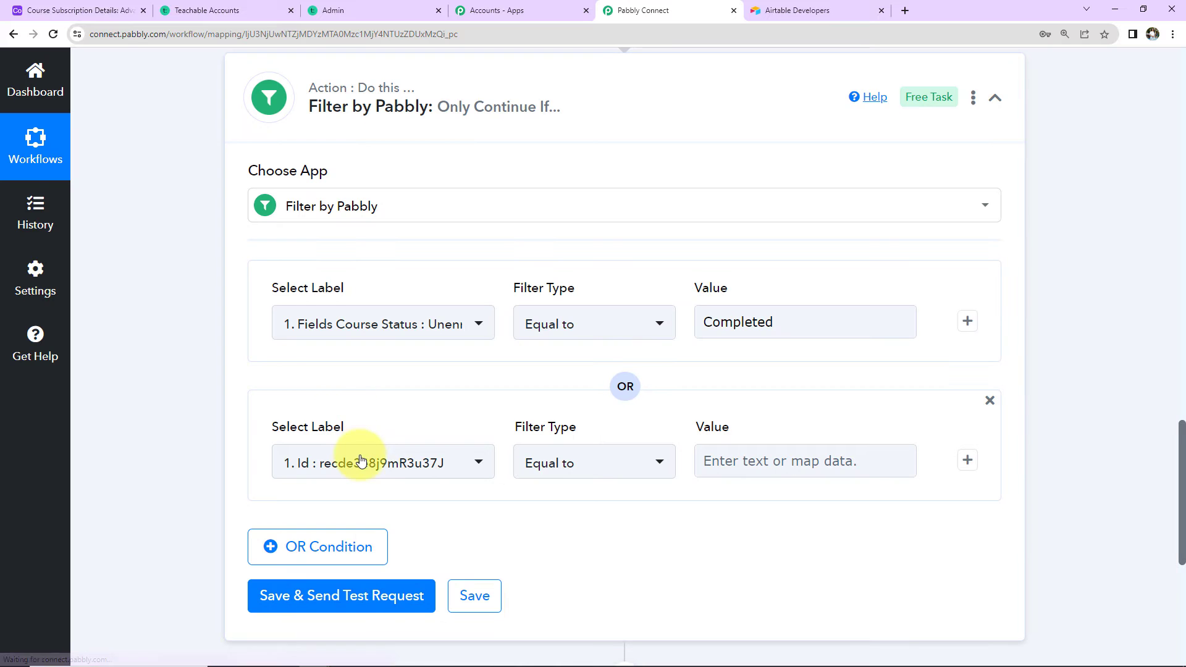
pyautogui.click(362, 458)
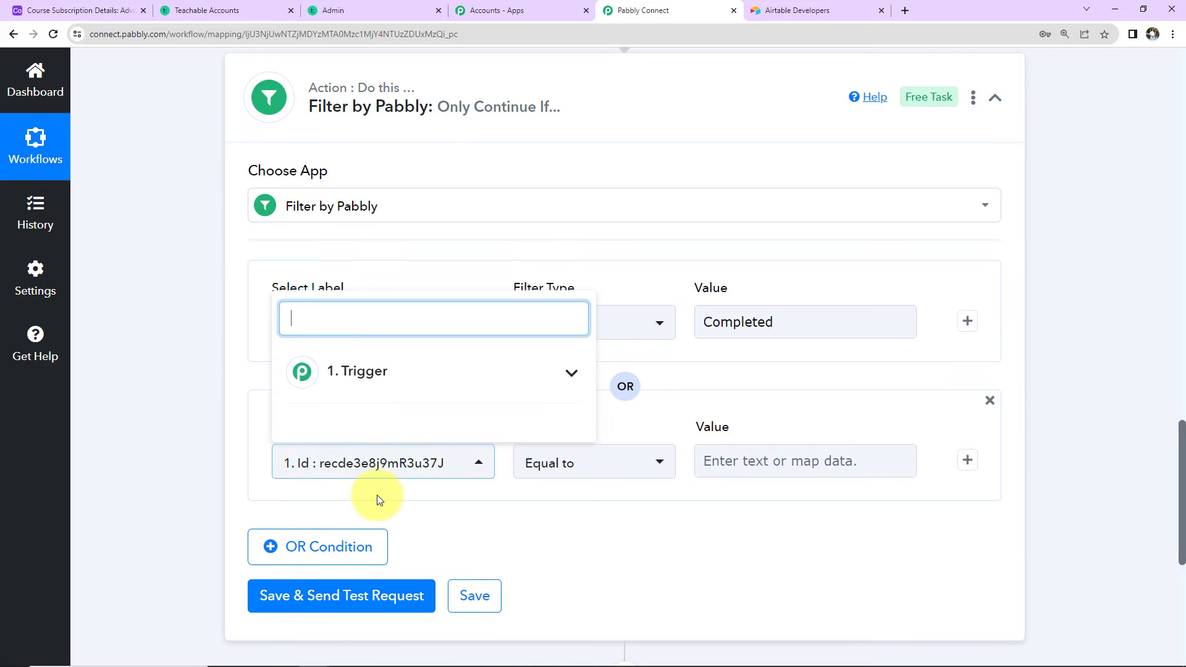
pyautogui.click(360, 374)
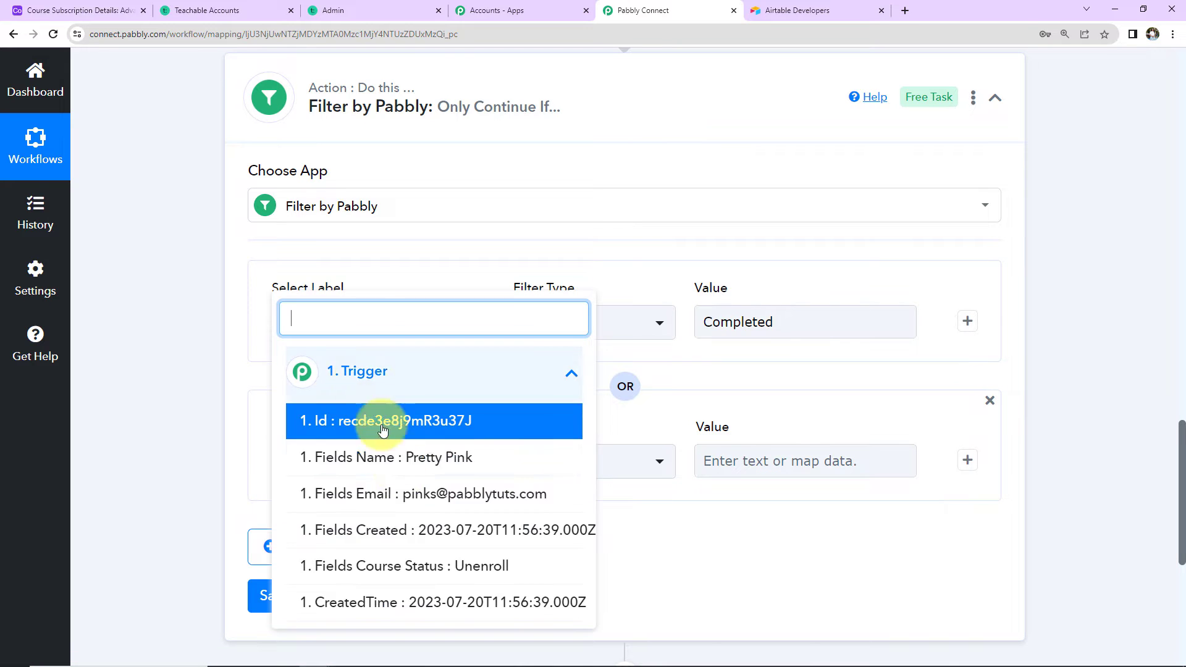
pyautogui.click(398, 573)
pyautogui.click(756, 460)
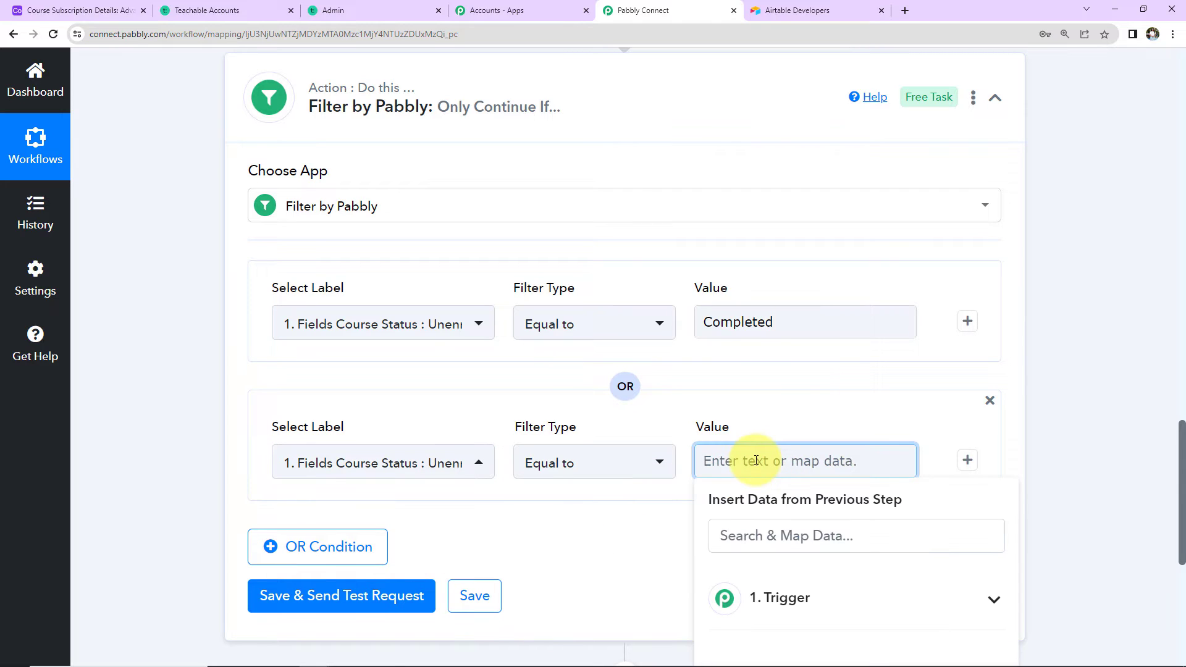
pyautogui.write('Un')
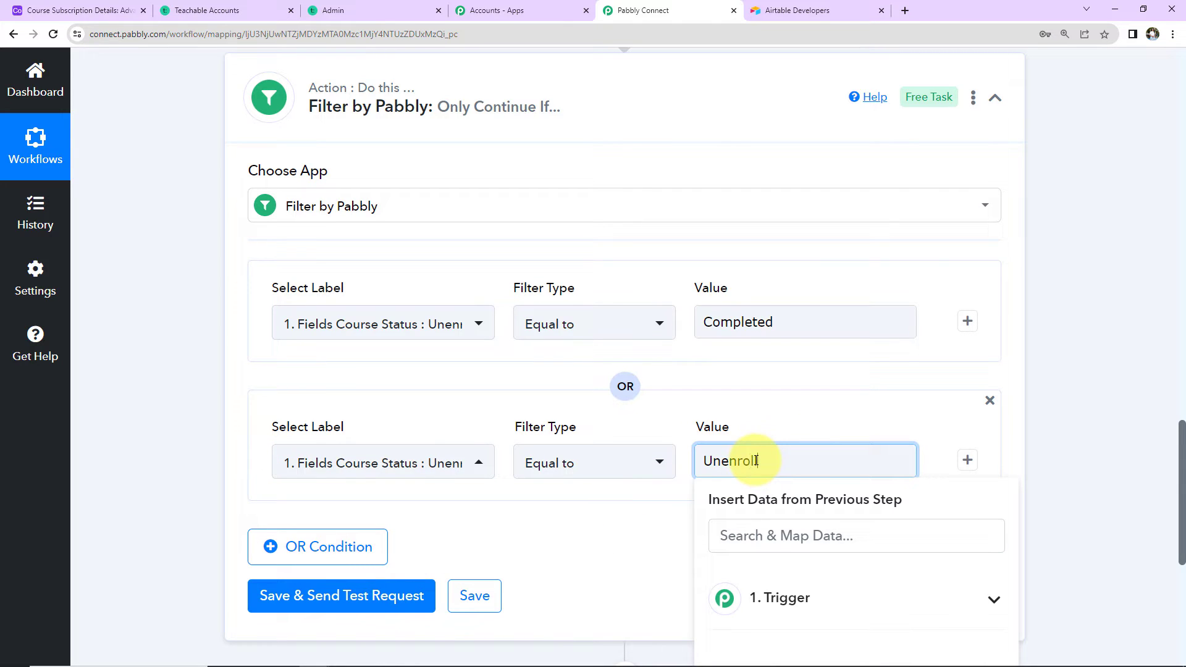
pyautogui.write('enroll')
# Save the filter step, send a test request and check its response
pyautogui.click(353, 600)
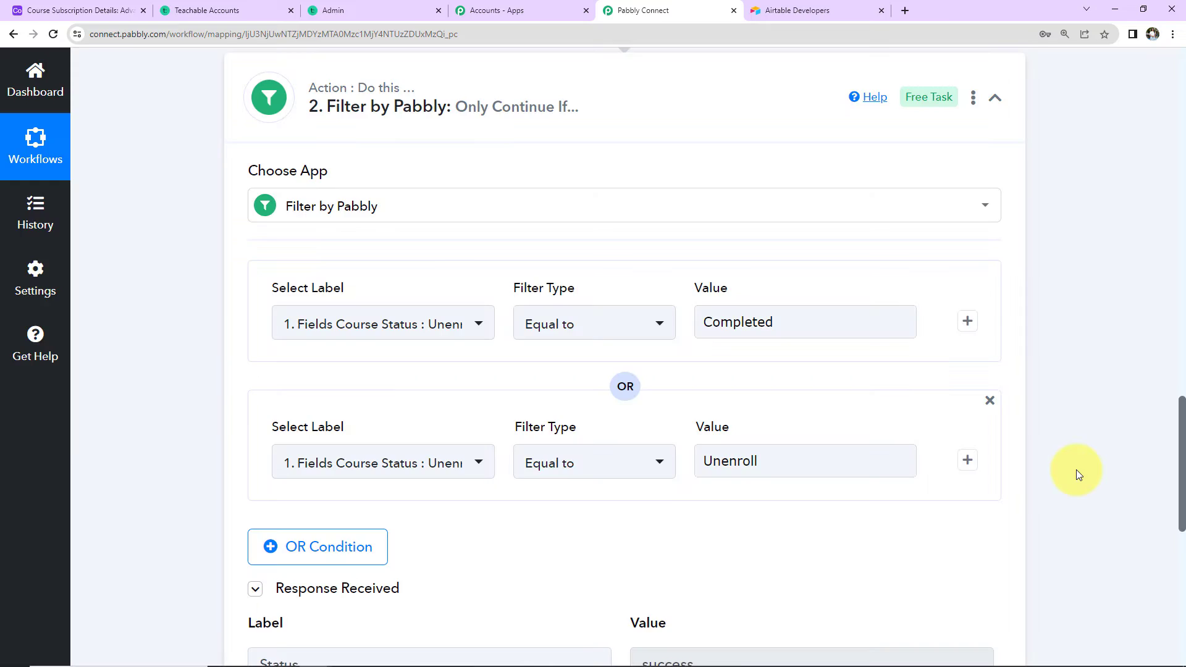
pyautogui.scroll(-2, 1076, 470)
pyautogui.scroll(-2, 1077, 473)
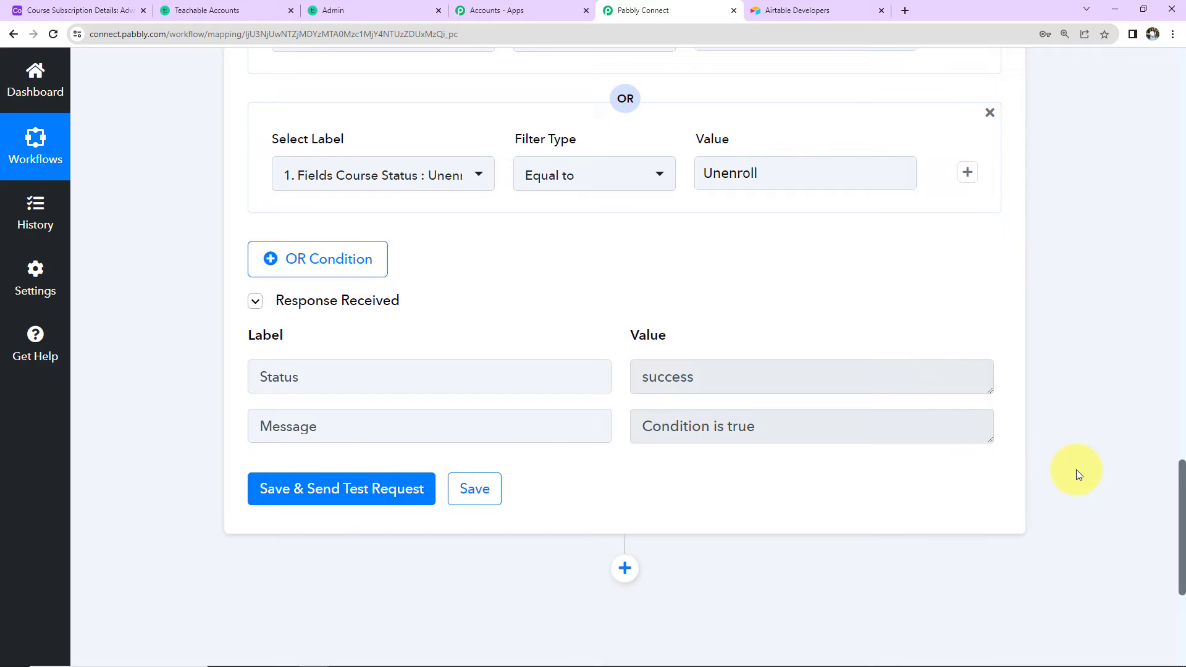
# Set the action after the filter to Teachable with the action event Search User
pyautogui.scroll(-4, 1076, 474)
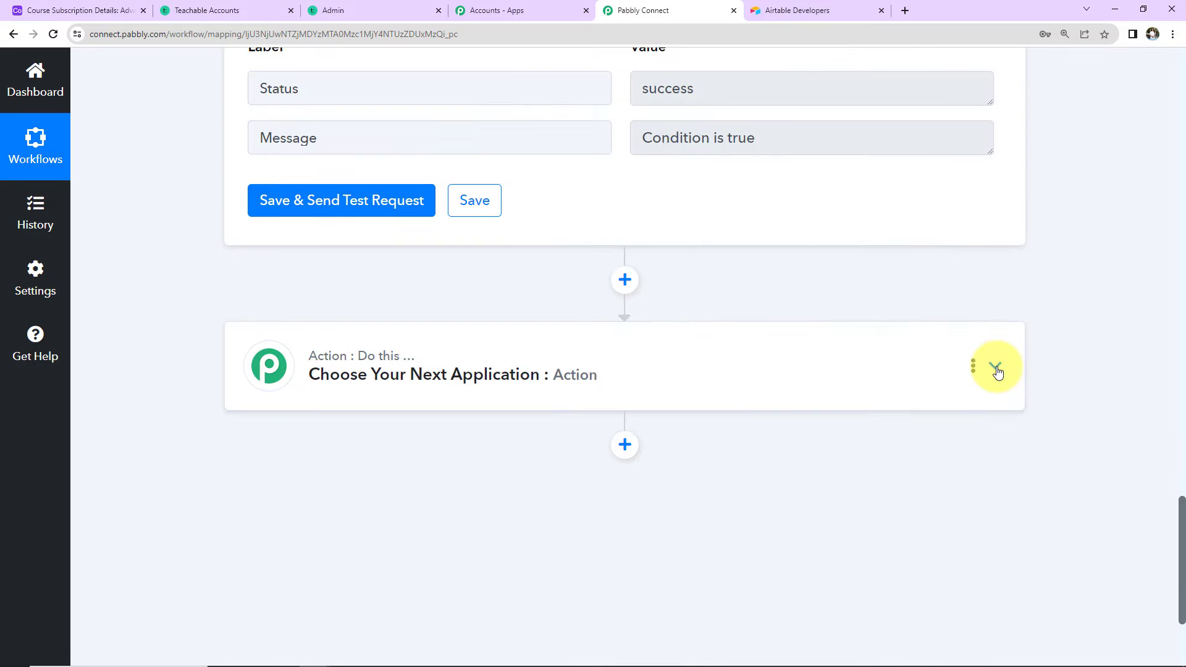
pyautogui.click(587, 361)
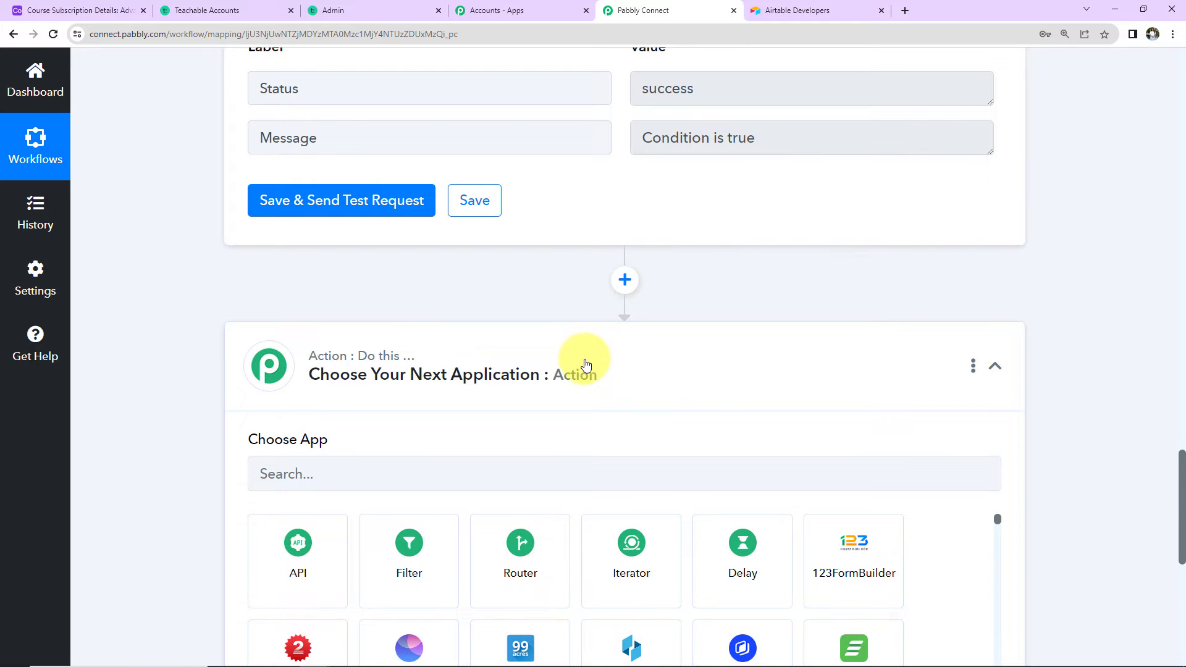
pyautogui.click(383, 476)
pyautogui.write('teacha')
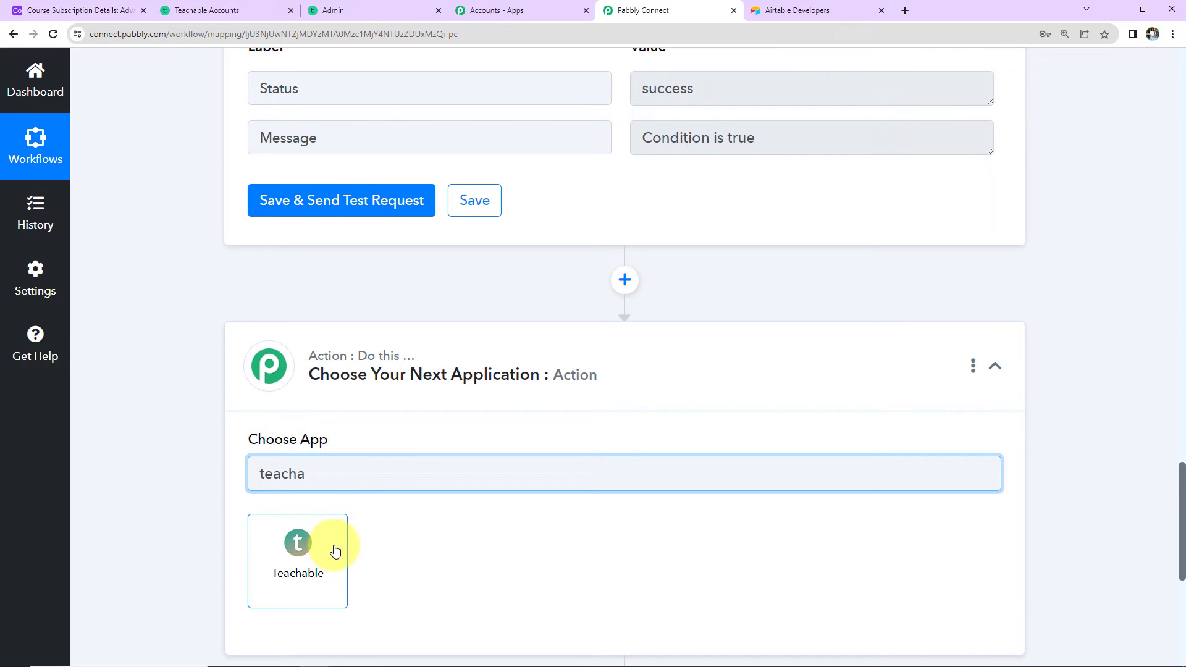
pyautogui.click(334, 550)
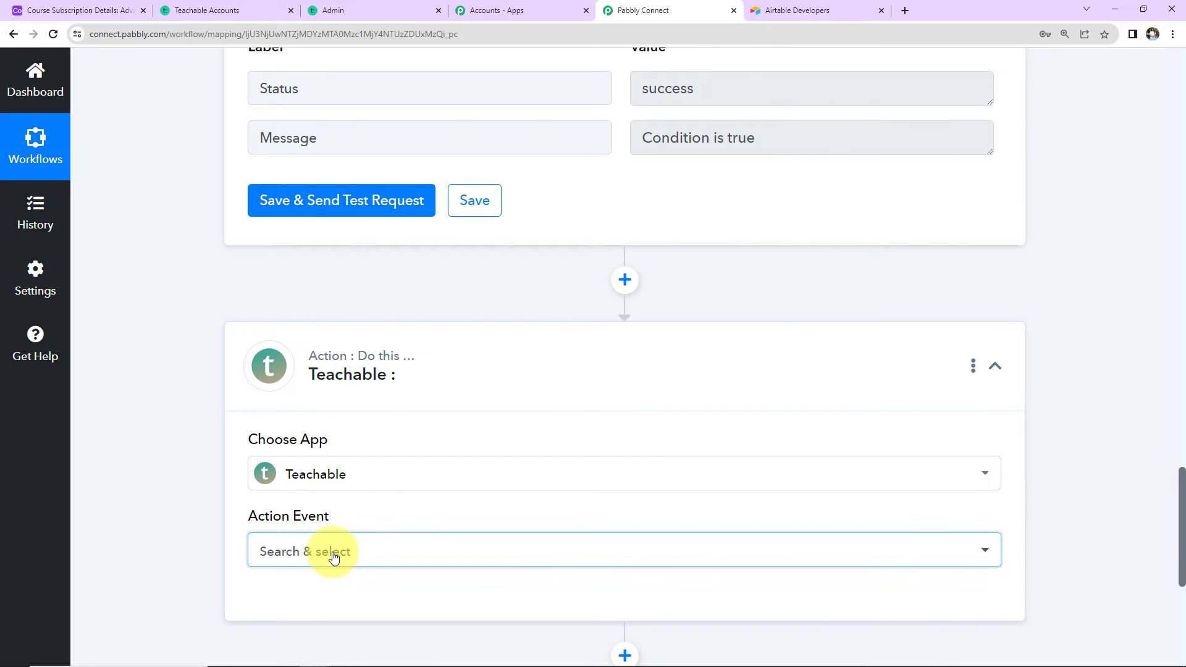
pyautogui.click(334, 556)
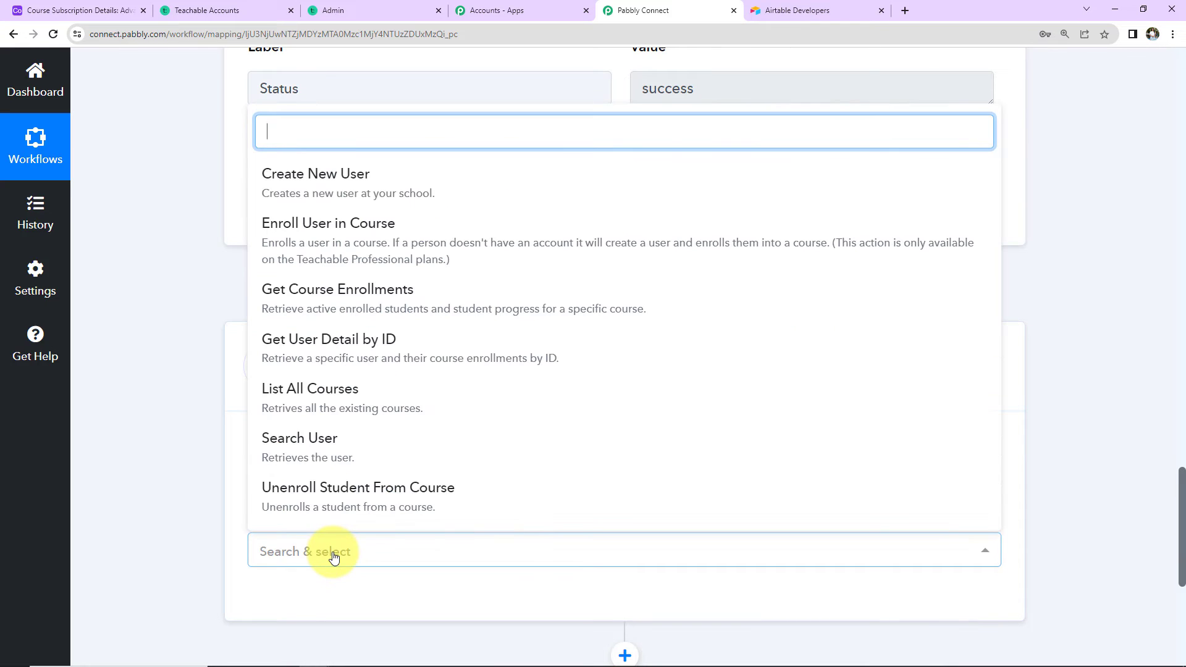
pyautogui.click(316, 445)
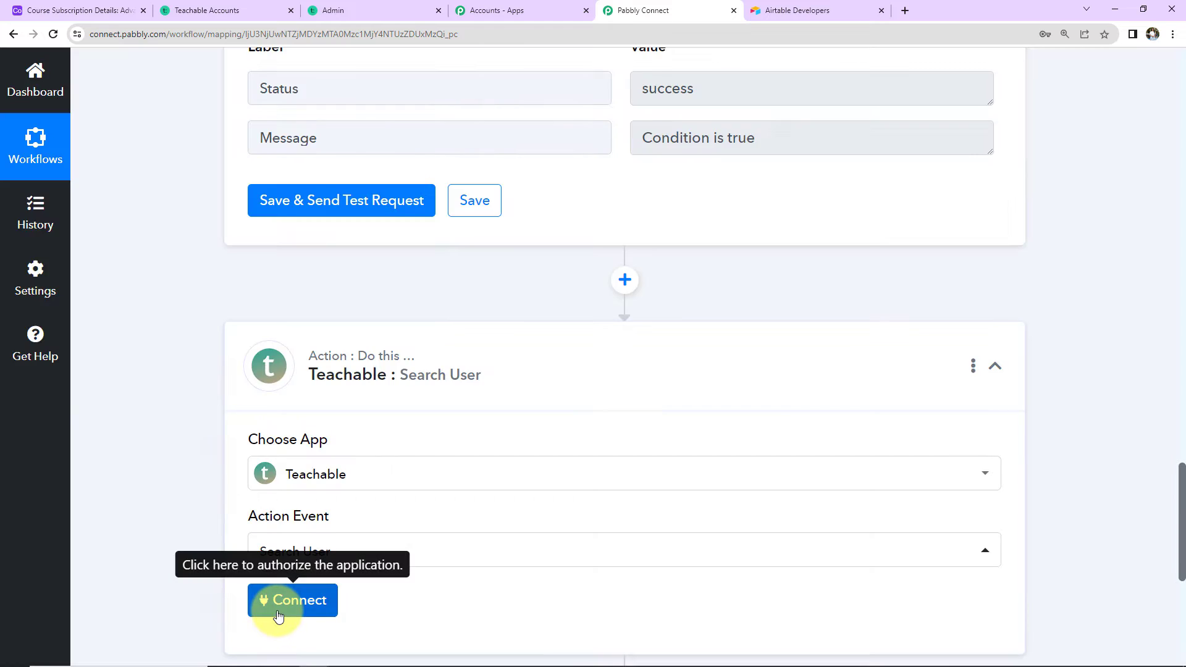
# Start a new Teachable connection for the Search User action and fill in the account email and password
pyautogui.click(289, 601)
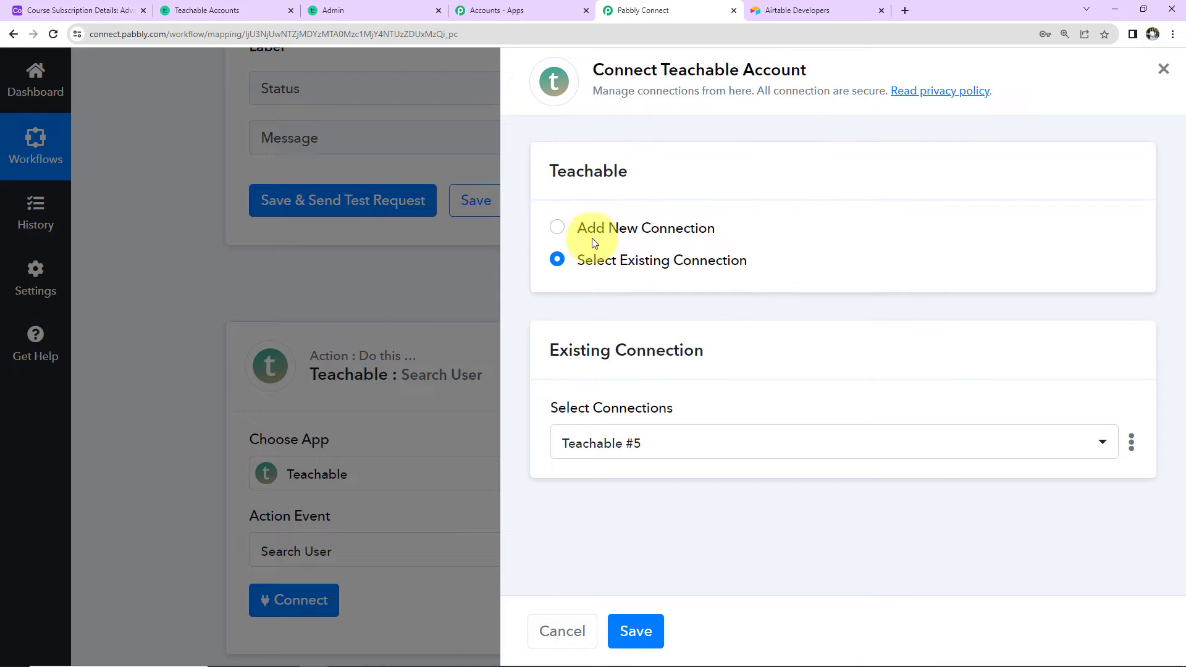
pyautogui.click(557, 230)
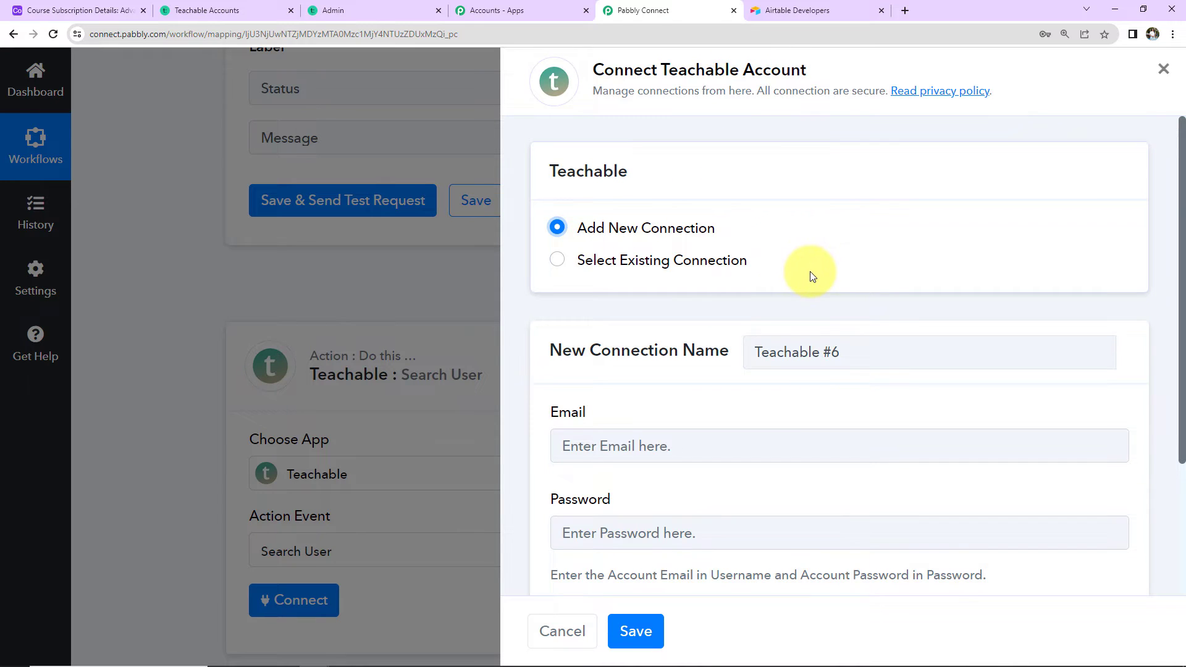
pyautogui.scroll(-2, 809, 270)
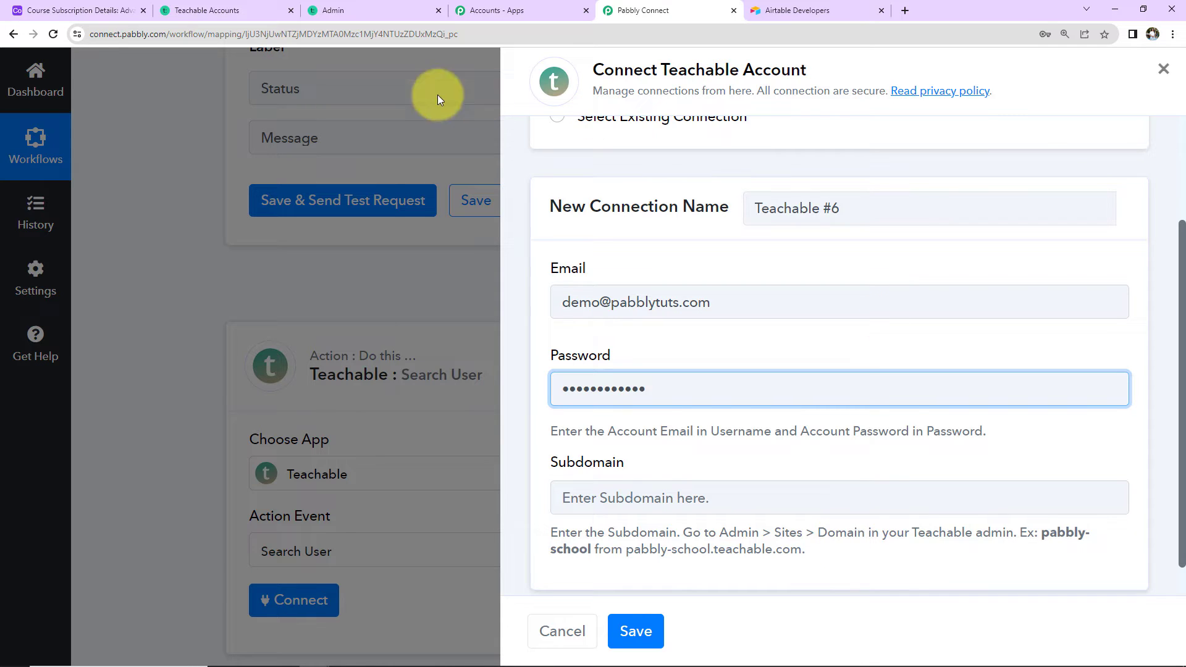
# Switch to the Teachable school admin and copy the subdomain "sample-user-s-school" from the page's web address
pyautogui.click(242, 11)
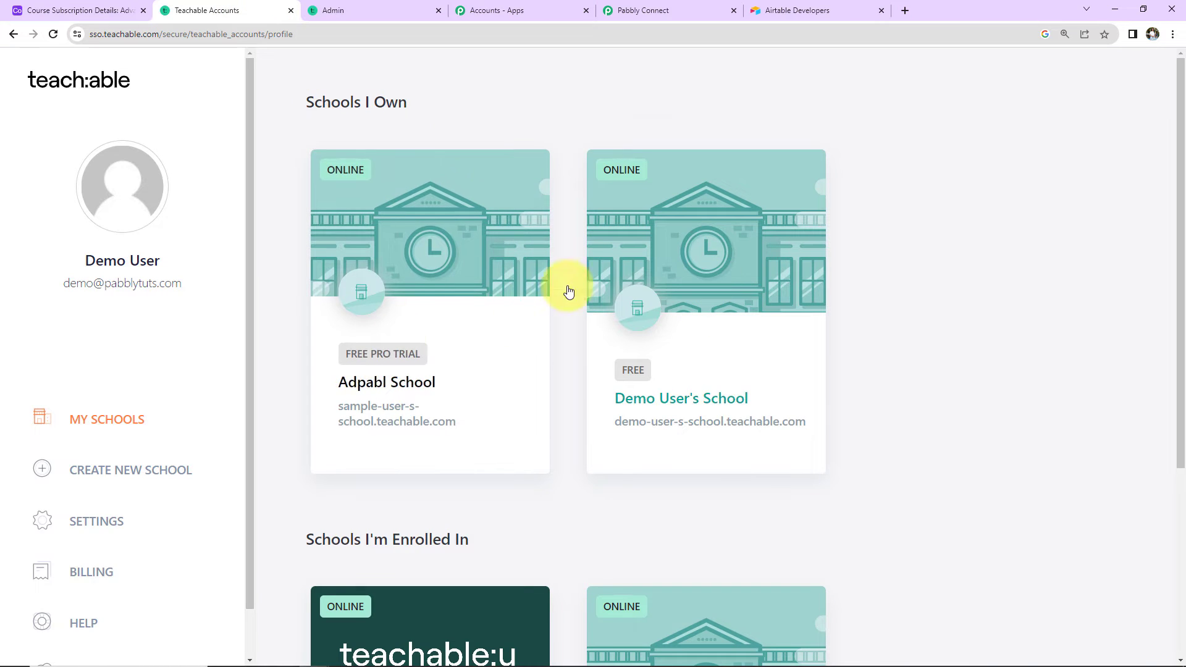
pyautogui.click(381, 10)
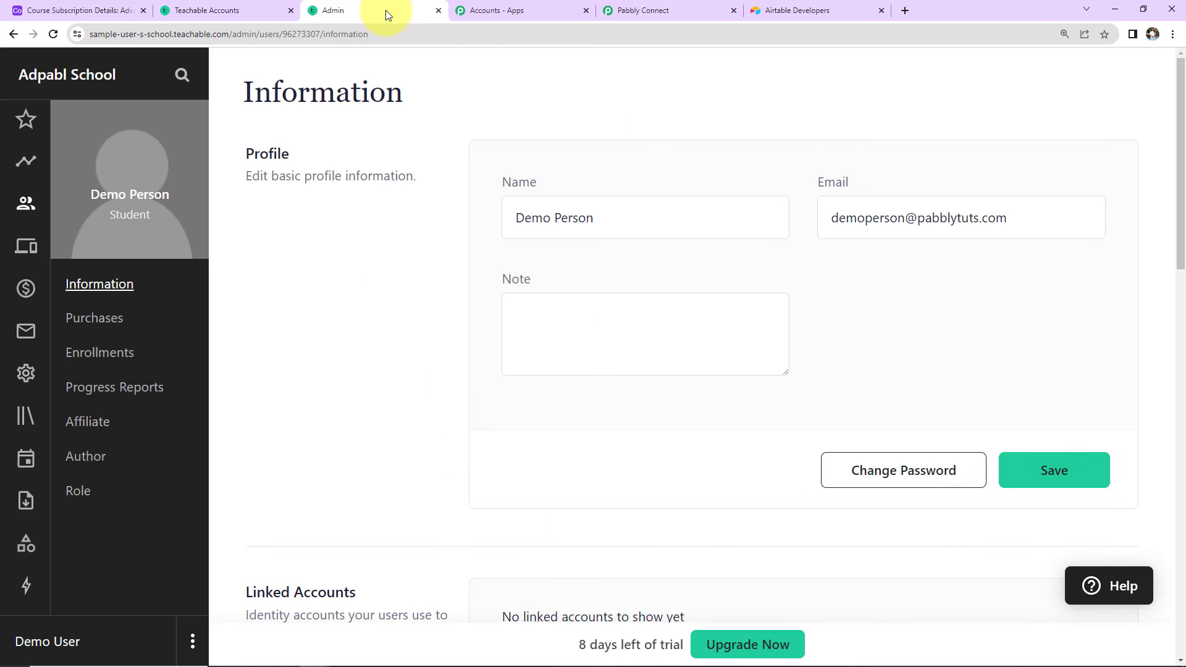
pyautogui.click(163, 35)
pyautogui.doubleClick(161, 35)
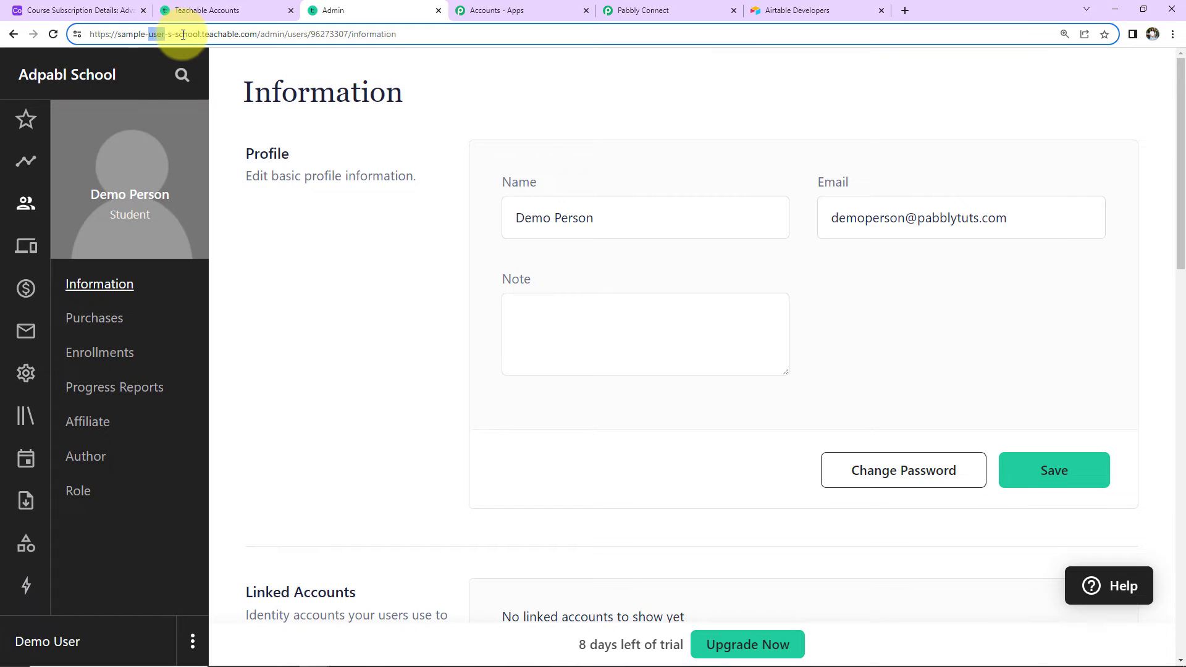
pyautogui.click(170, 35)
pyautogui.moveTo(200, 33); pyautogui.dragTo(117, 34)
pyautogui.rightClick(119, 35)
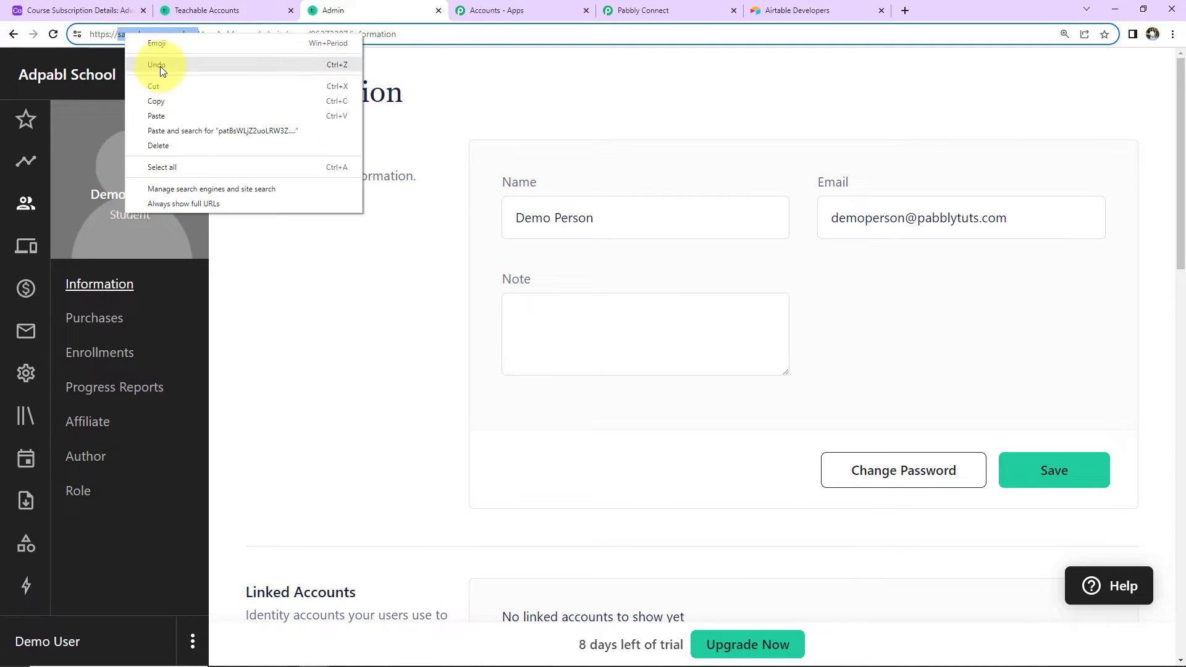
pyautogui.click(165, 97)
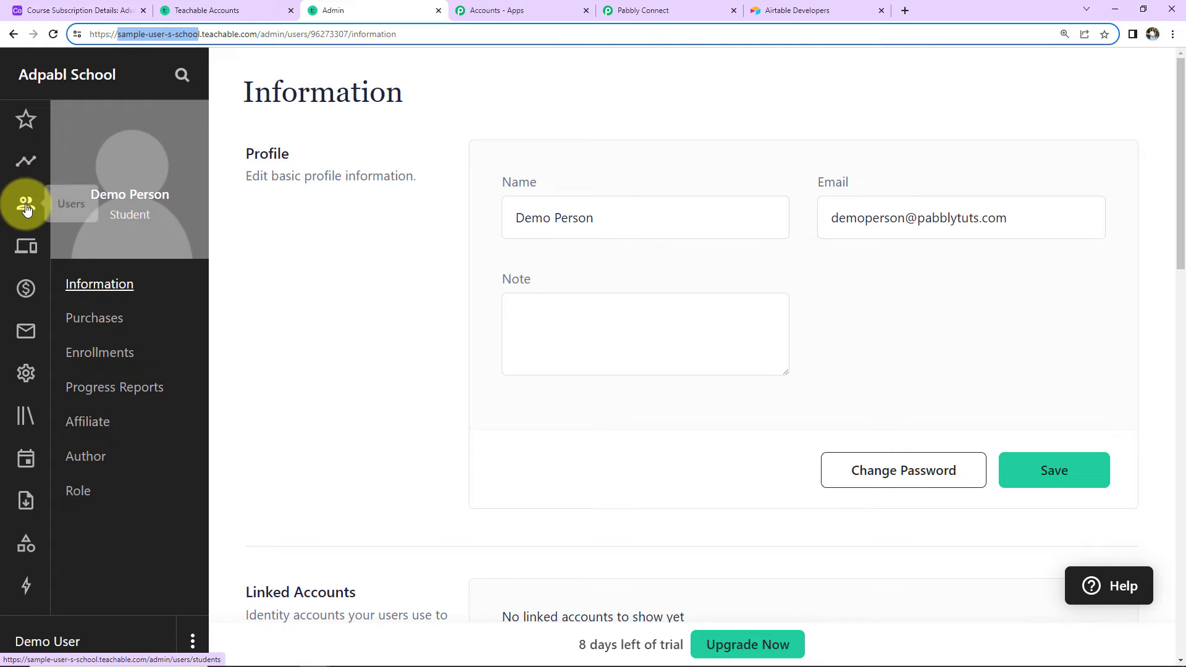
# Open the school's site Domains page and copy "sample-user-s-school" from the primary domain name
pyautogui.click(26, 248)
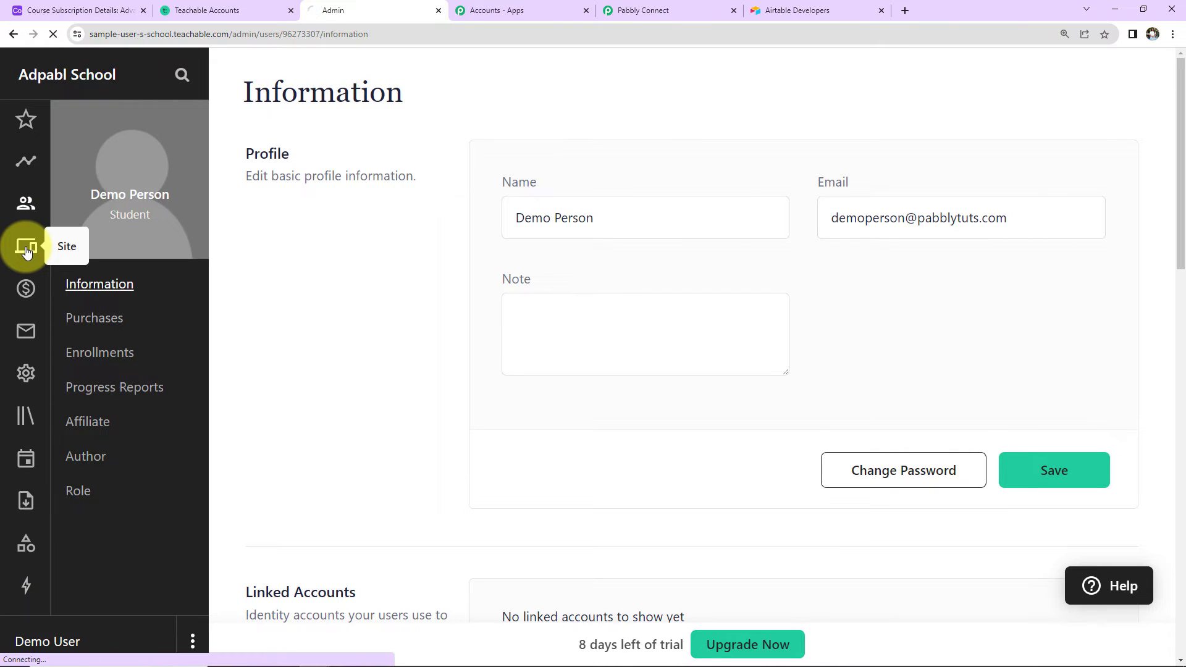
pyautogui.click(85, 197)
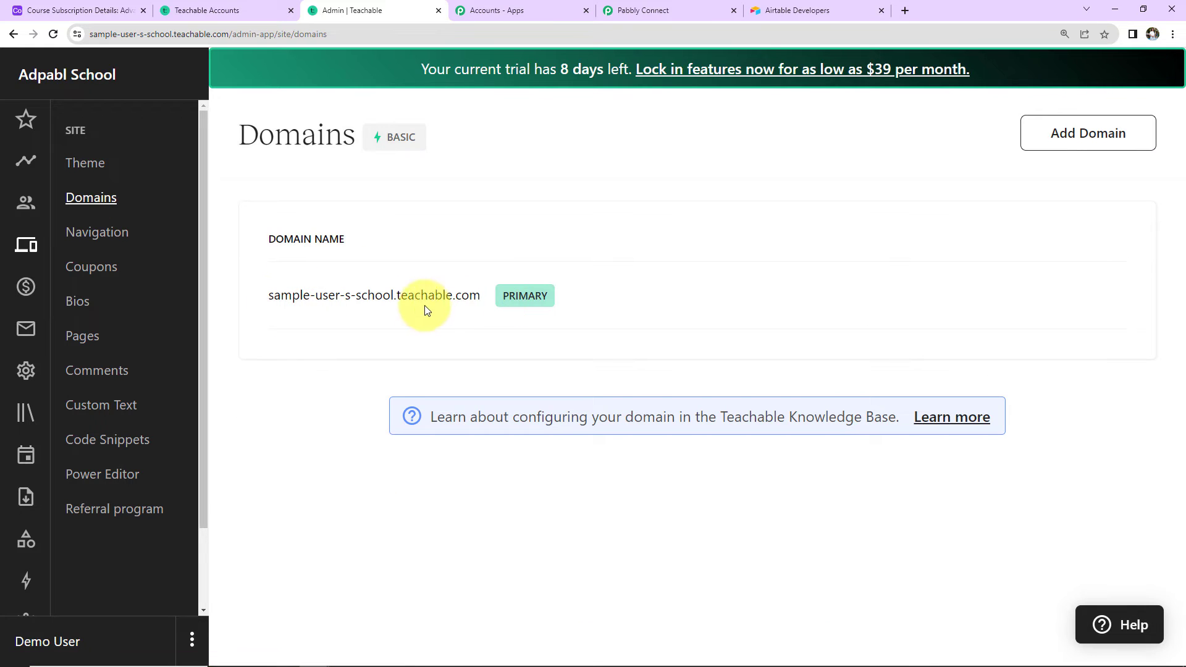
pyautogui.doubleClick(392, 295)
pyautogui.moveTo(267, 296); pyautogui.dragTo(388, 305)
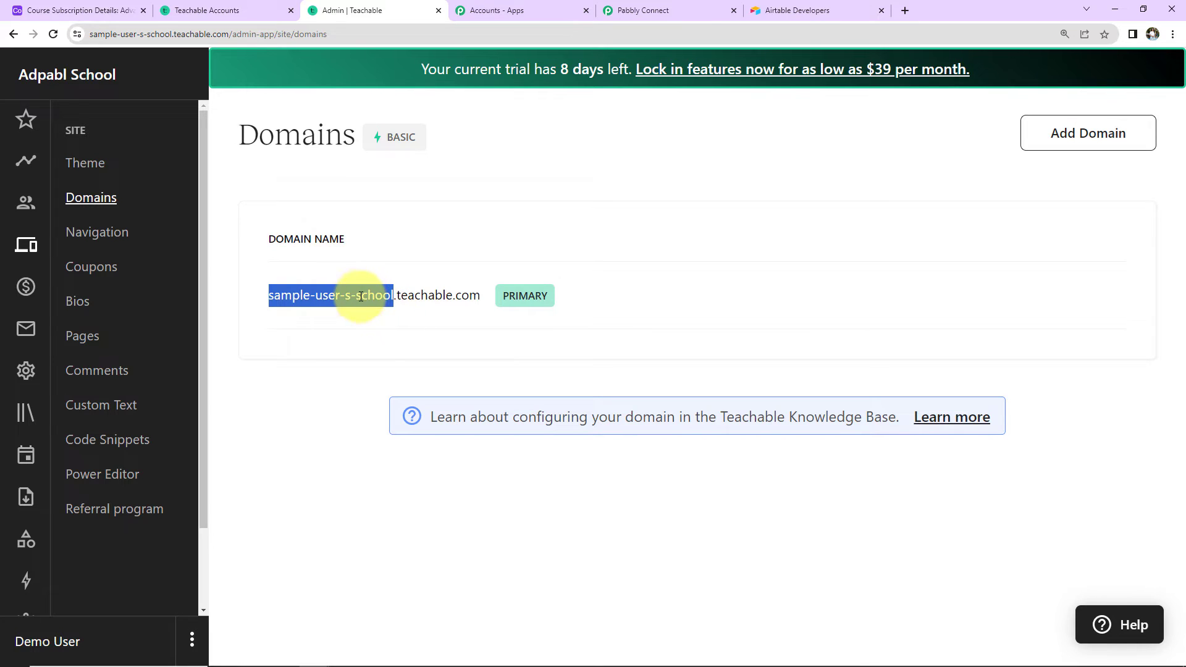
pyautogui.rightClick(364, 304)
pyautogui.click(388, 312)
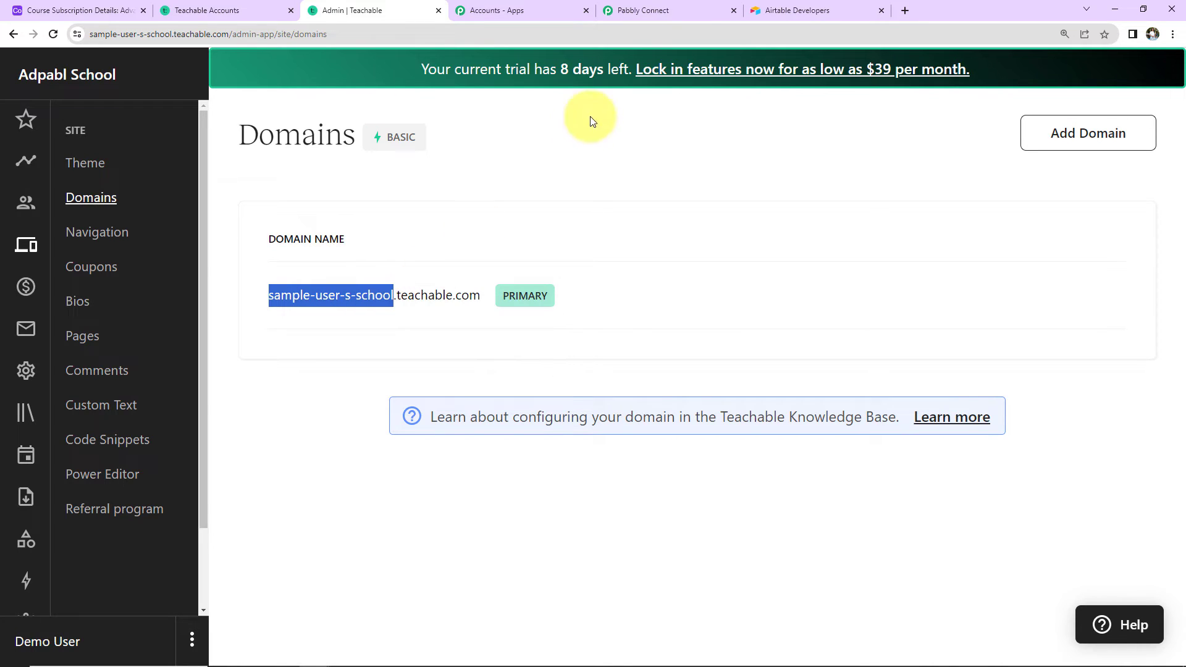
# Back in Pabbly Connect, enter "sample-user-s-school" as the connection's Subdomain and save the connection
pyautogui.click(636, 10)
pyautogui.click(579, 502)
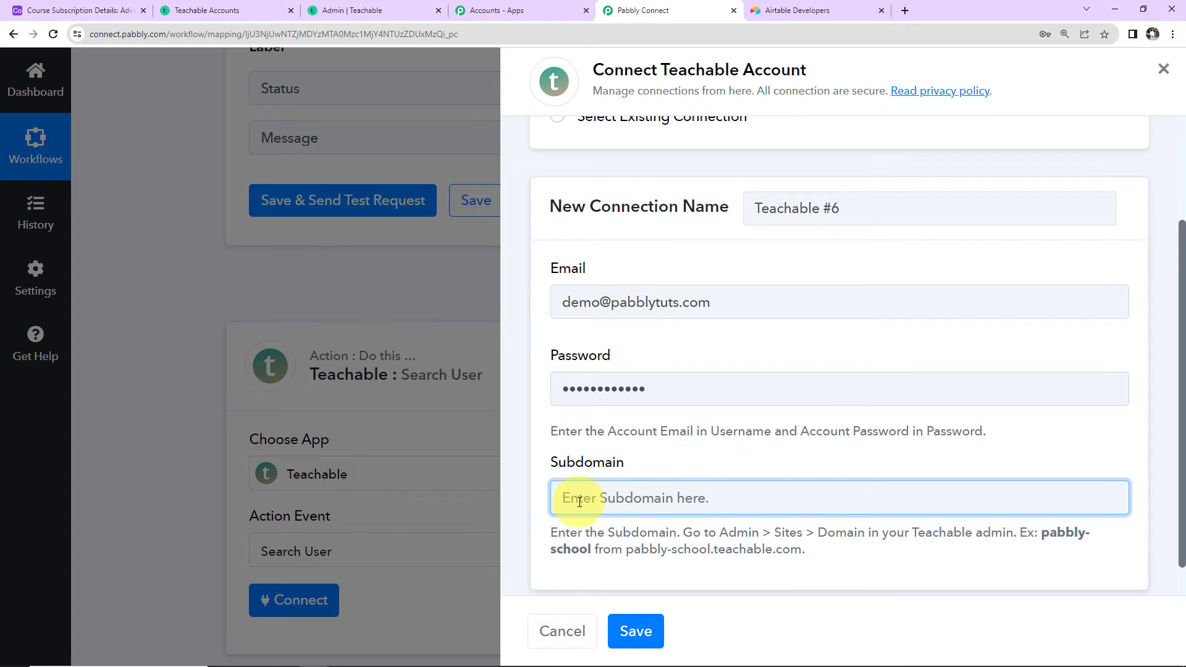
pyautogui.hotkey('ctrl', 'v')
pyautogui.click(654, 632)
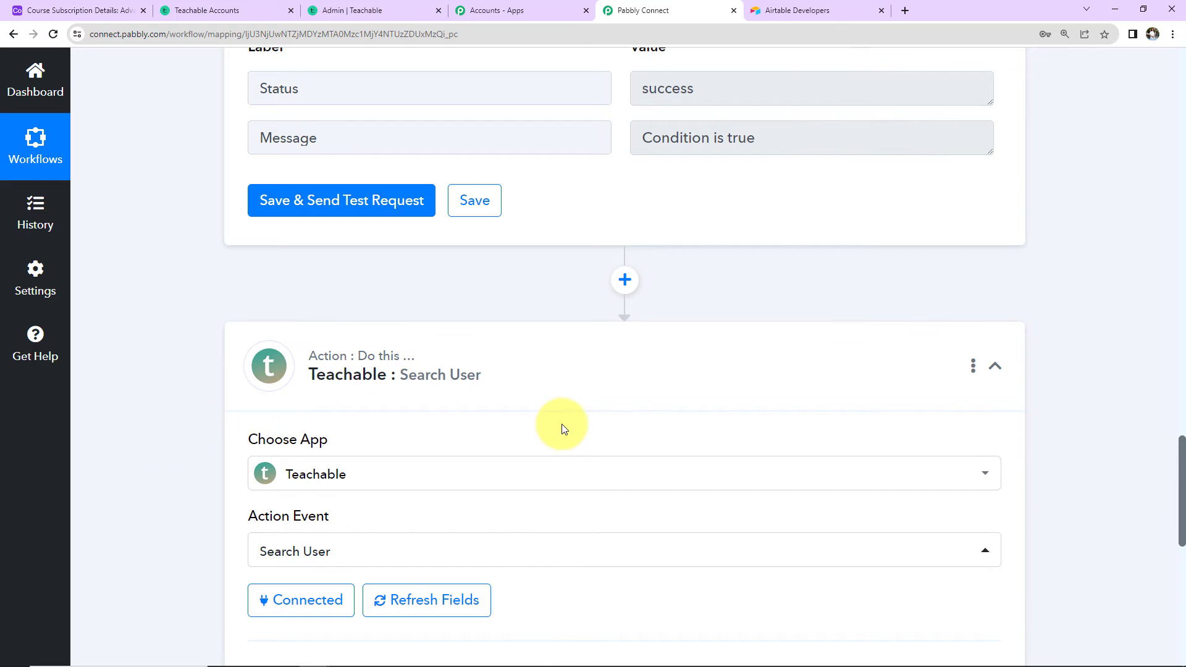
# Map the Search User action's Email to Fields Email from the Airtable New Record step
pyautogui.scroll(-5, 684, 403)
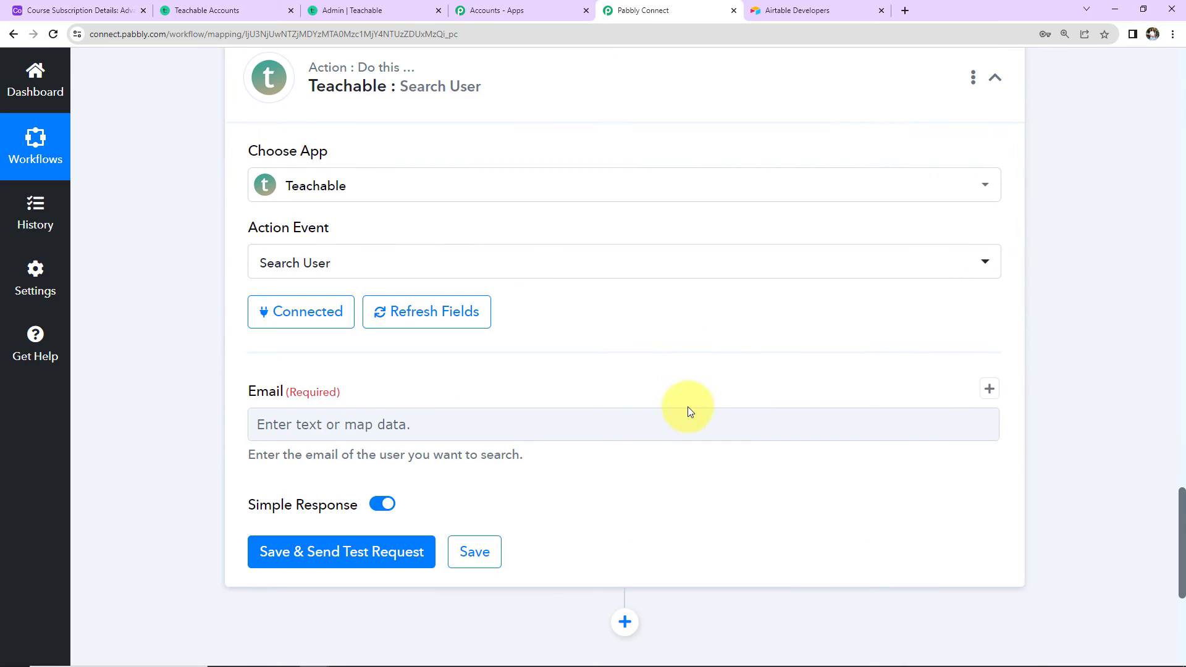
pyautogui.scroll(-3, 688, 407)
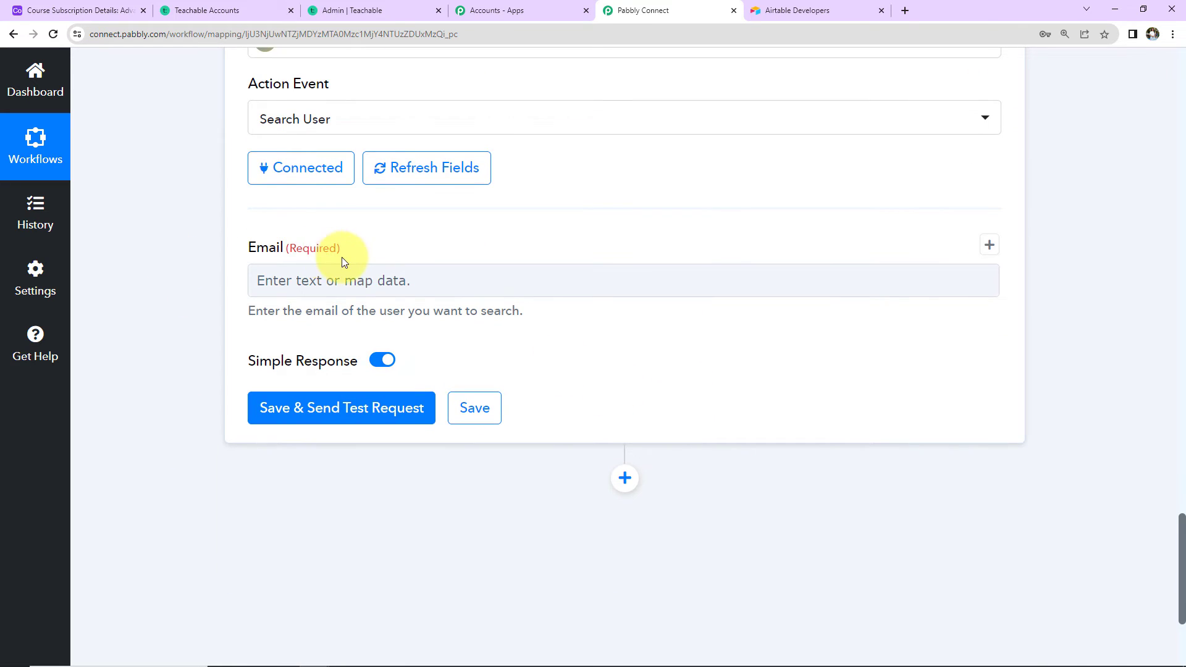
pyautogui.click(340, 283)
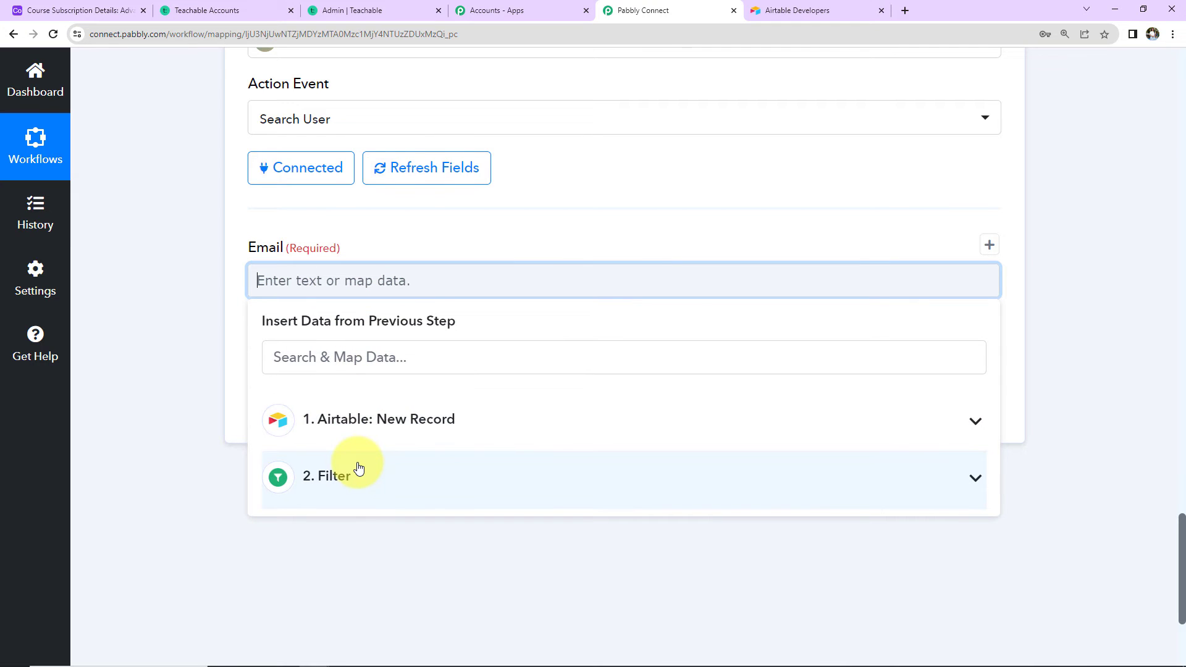
pyautogui.click(348, 434)
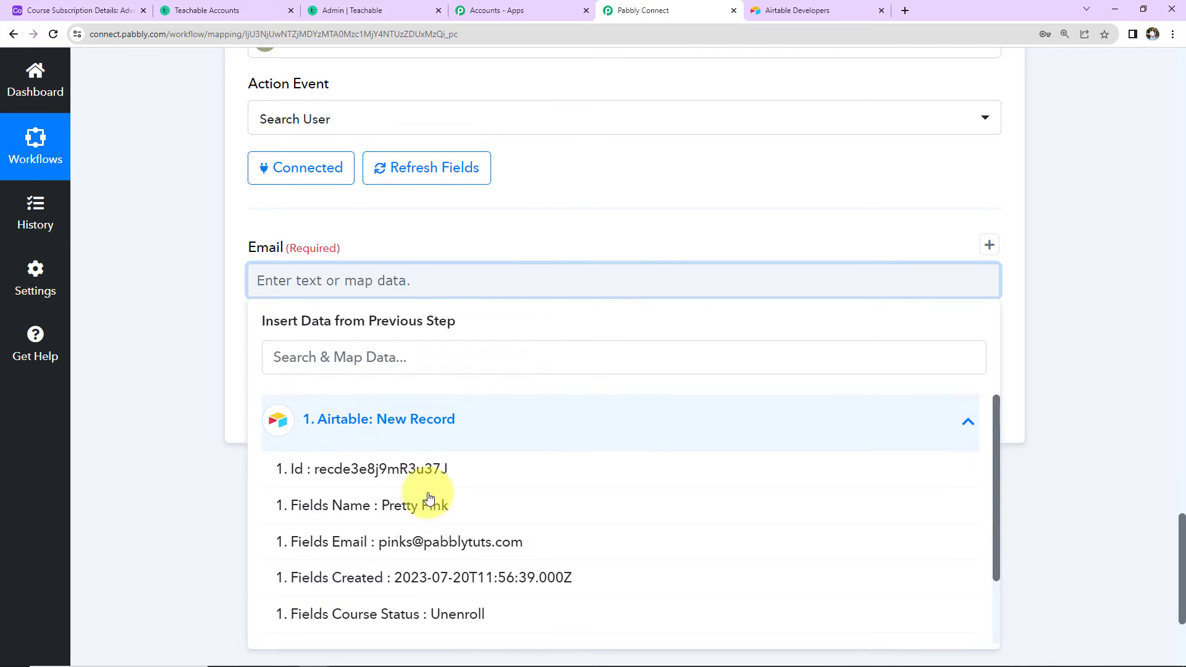
pyautogui.click(410, 553)
pyautogui.click(195, 387)
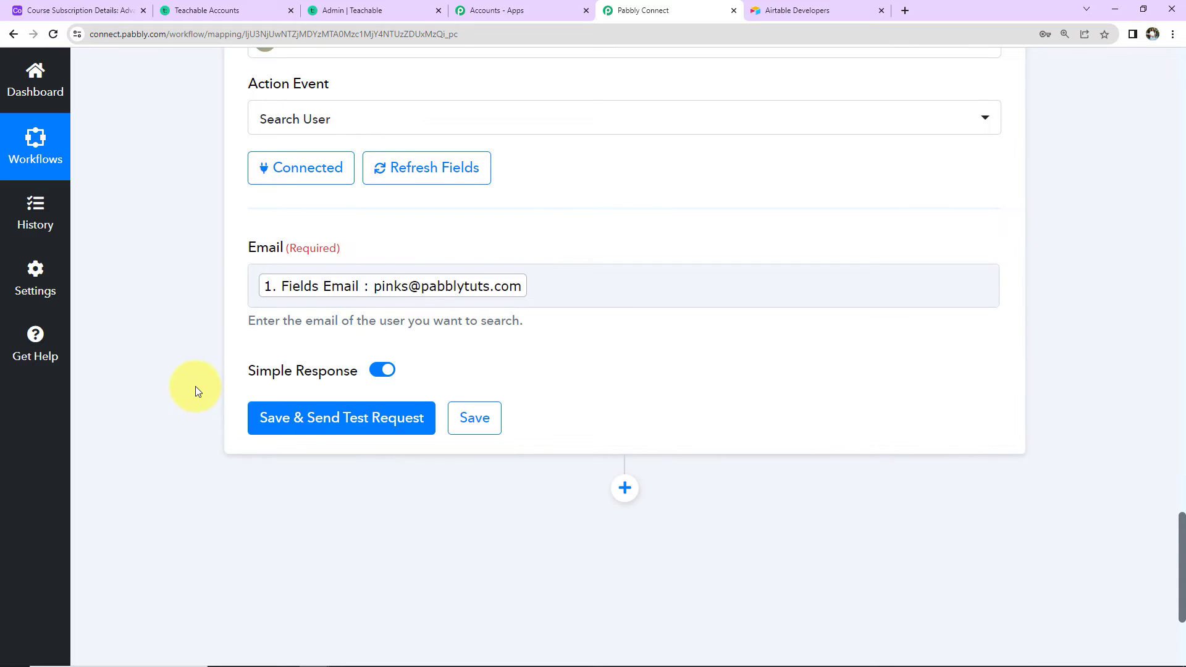
# Save the Search User action, send a test request and check the user details in its response
pyautogui.click(299, 418)
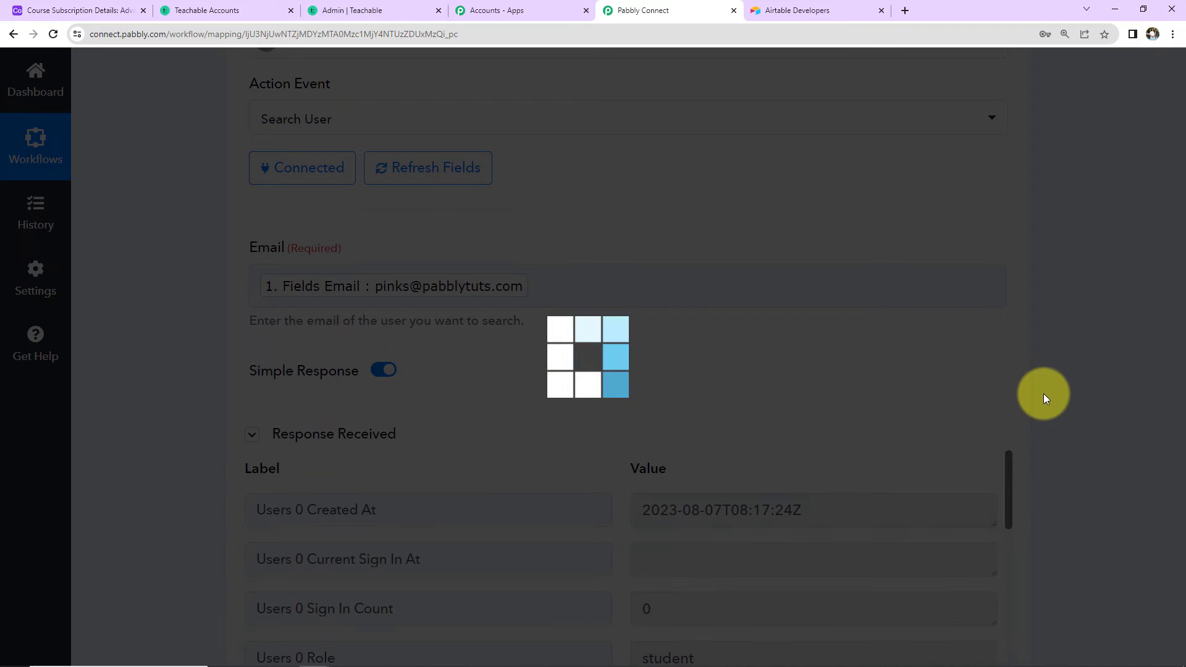
pyautogui.scroll(-2, 1066, 403)
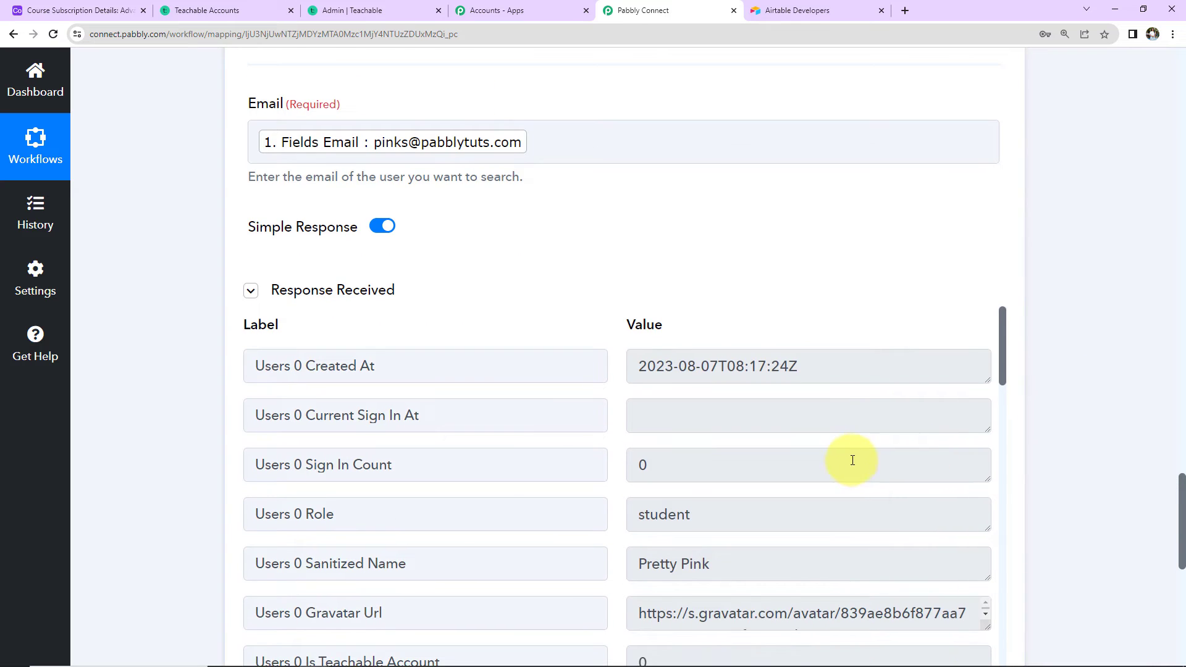
pyautogui.scroll(-3, 847, 444)
pyautogui.scroll(-3, 837, 428)
pyautogui.scroll(-5, 829, 405)
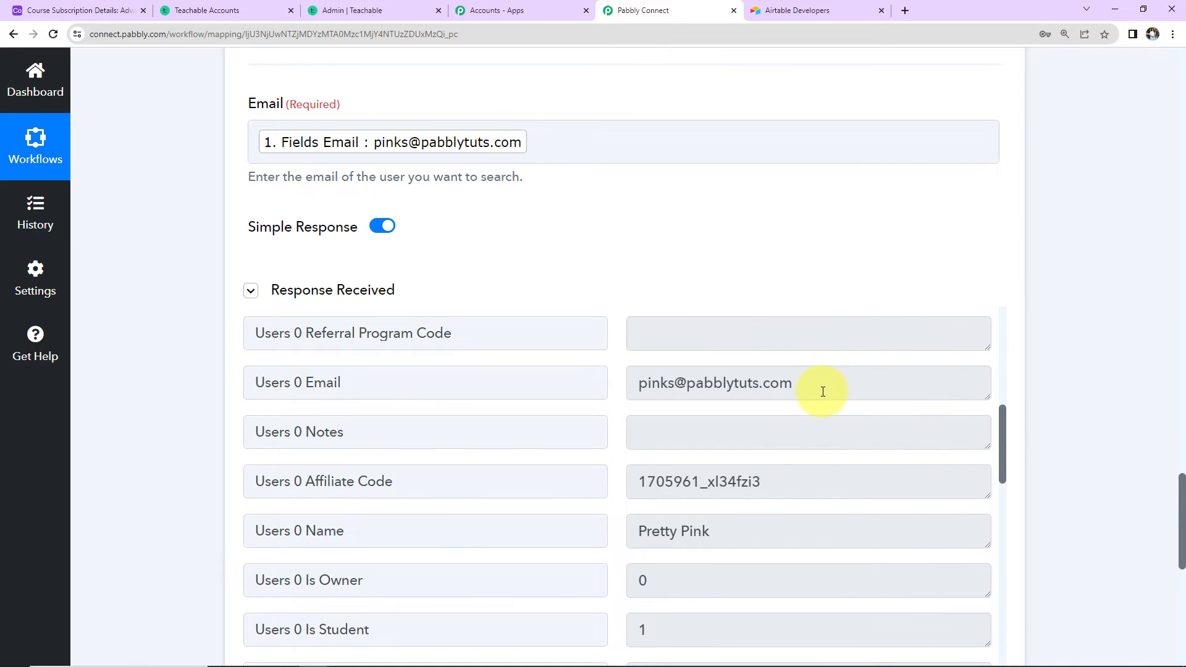
pyautogui.scroll(5, 823, 392)
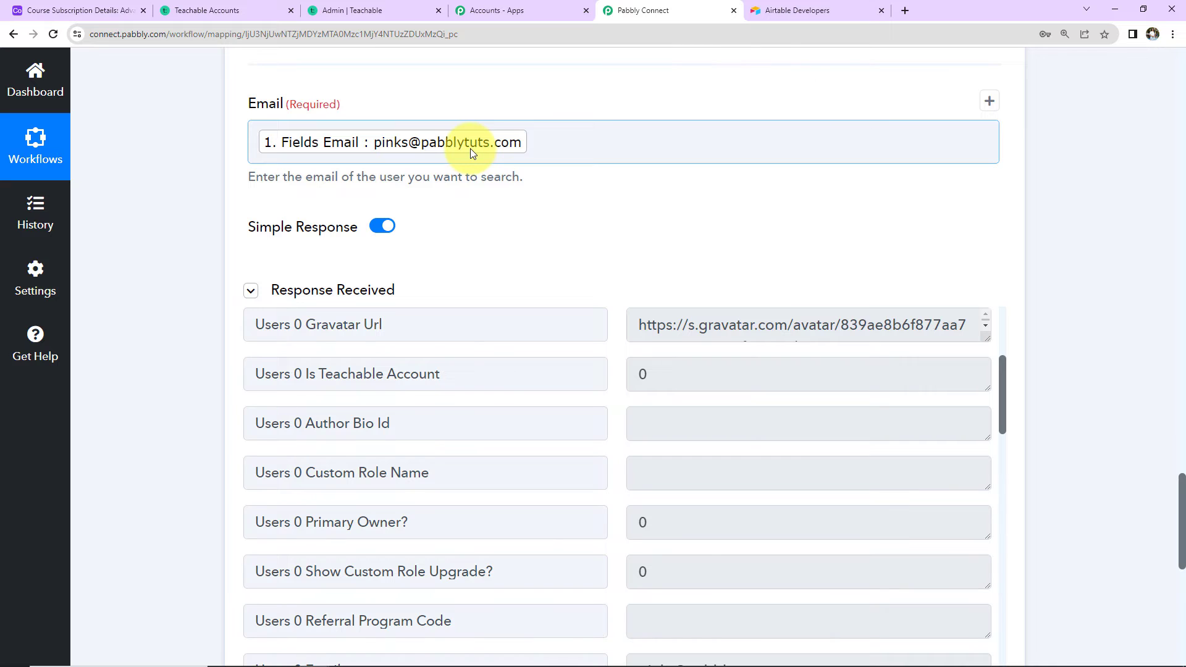
# Add another action step after Search User and choose Teachable as its app
pyautogui.scroll(-7, 197, 173)
pyautogui.scroll(-3, 198, 178)
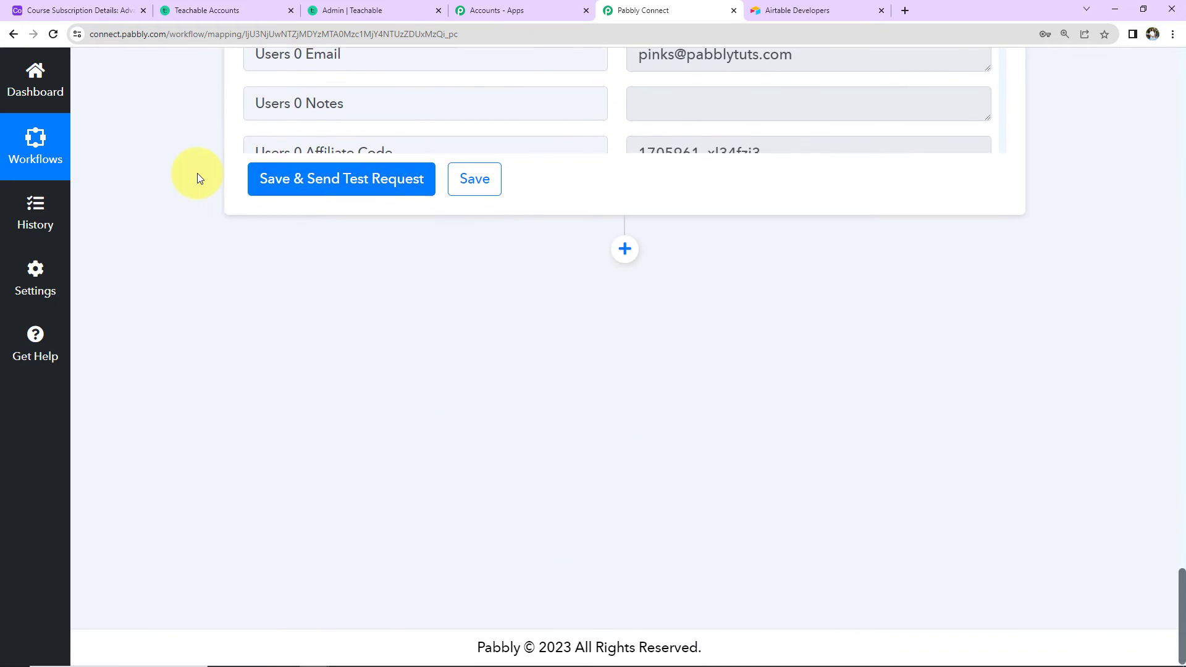
pyautogui.click(619, 250)
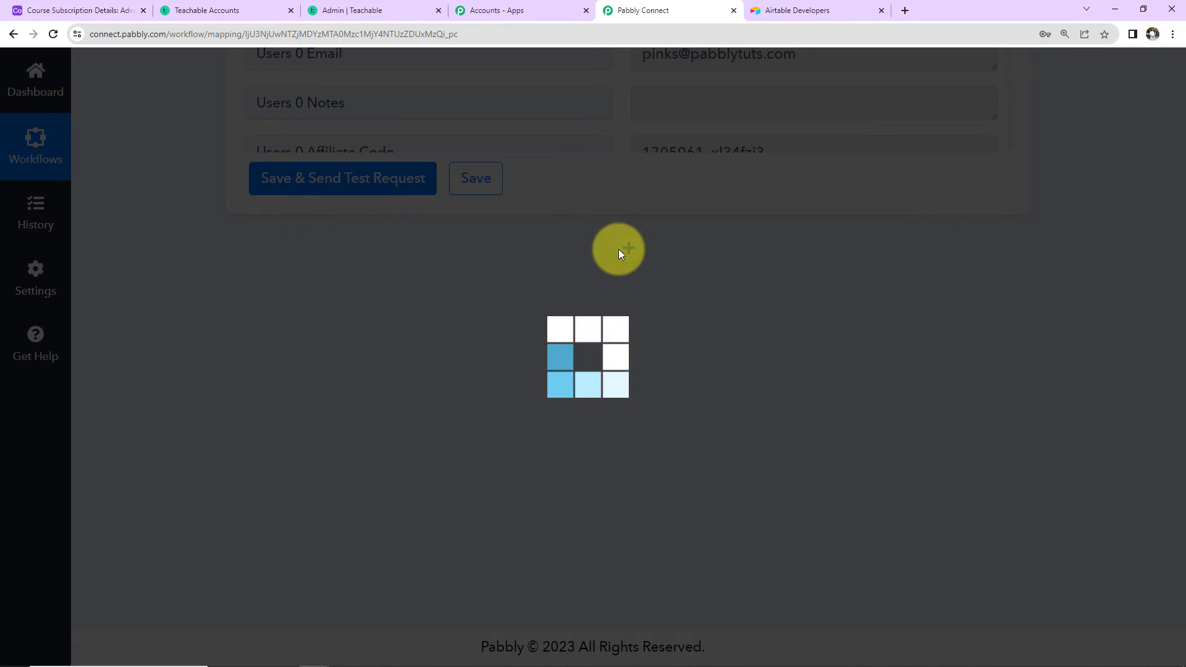
pyautogui.click(343, 446)
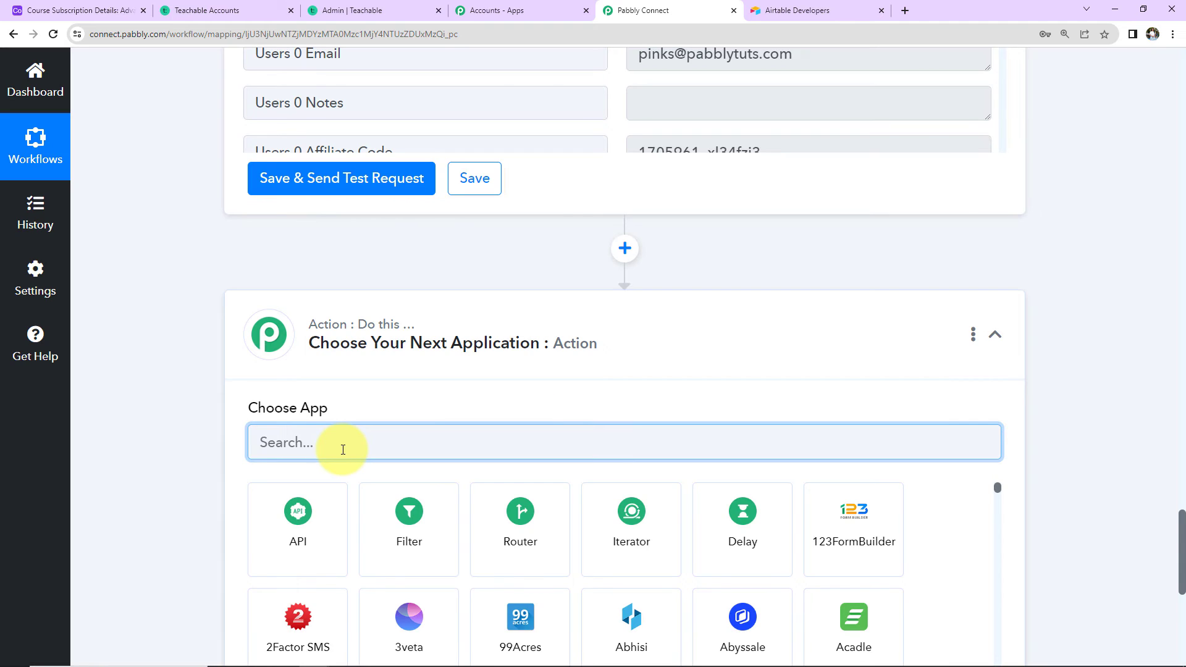
pyautogui.write('teac')
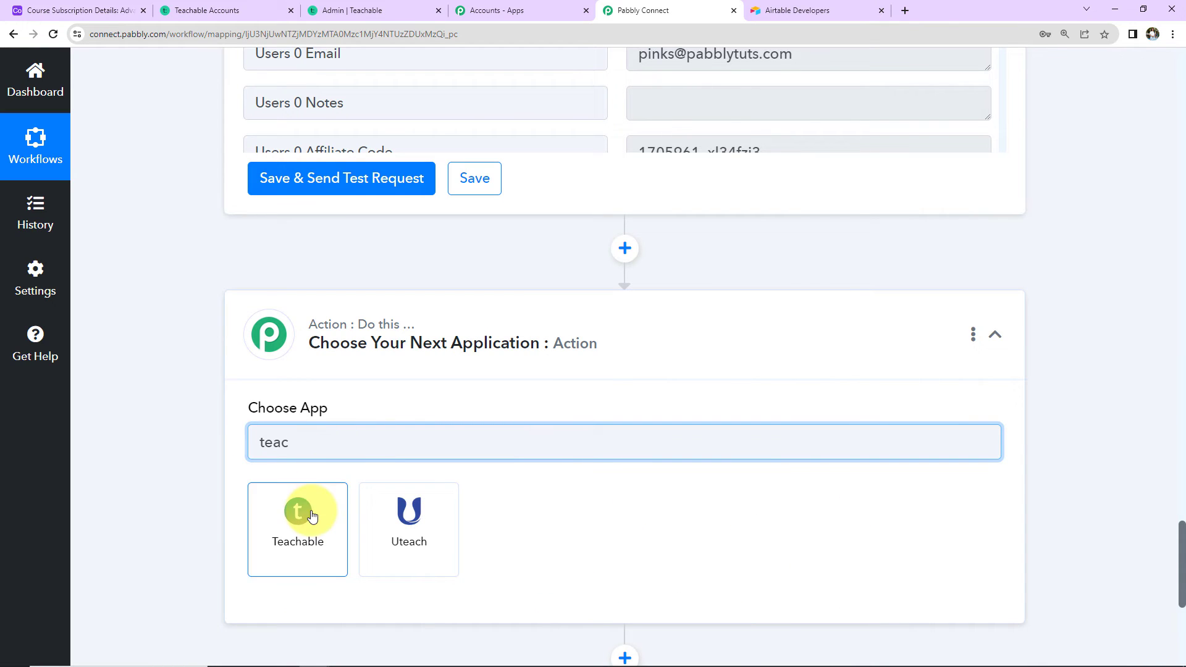
pyautogui.click(309, 513)
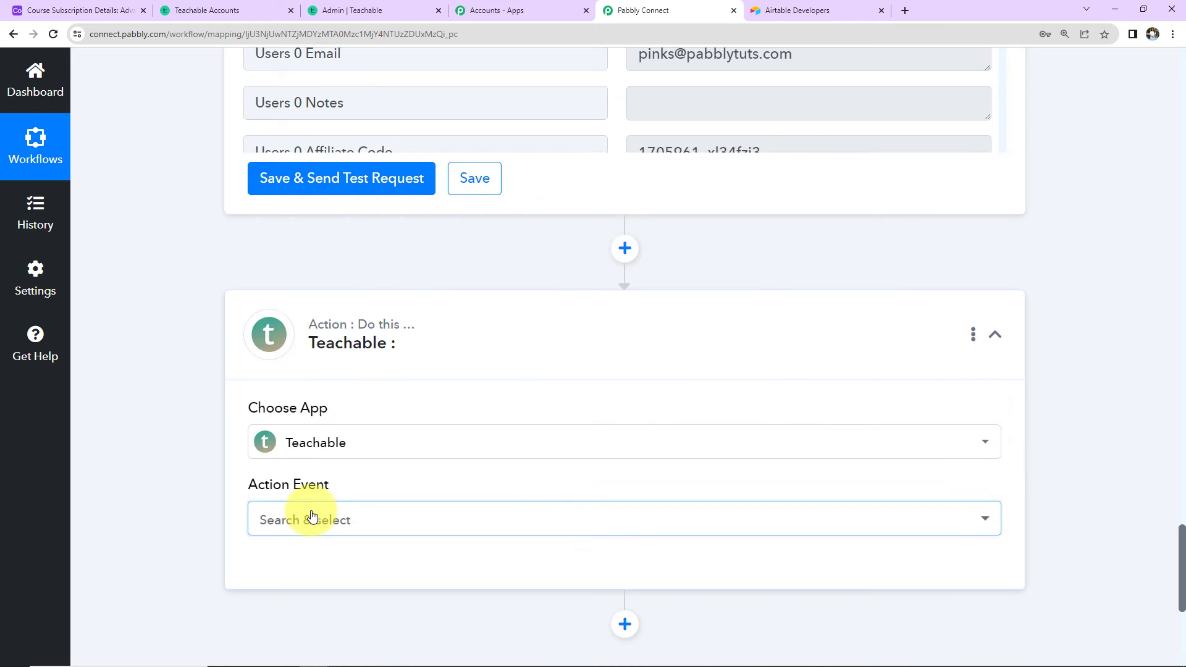
# Set the new action's event to Unenroll Student From Course and connect it with the existing connection Teachable #6
pyautogui.click(310, 519)
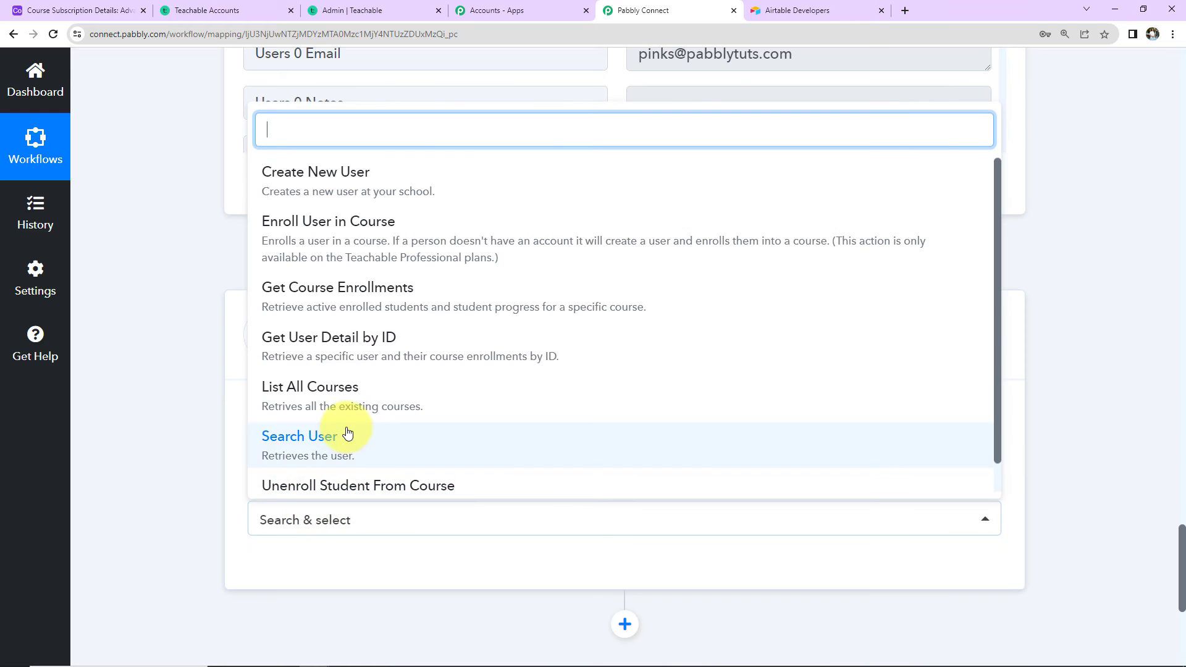
pyautogui.scroll(-1, 337, 456)
pyautogui.click(307, 466)
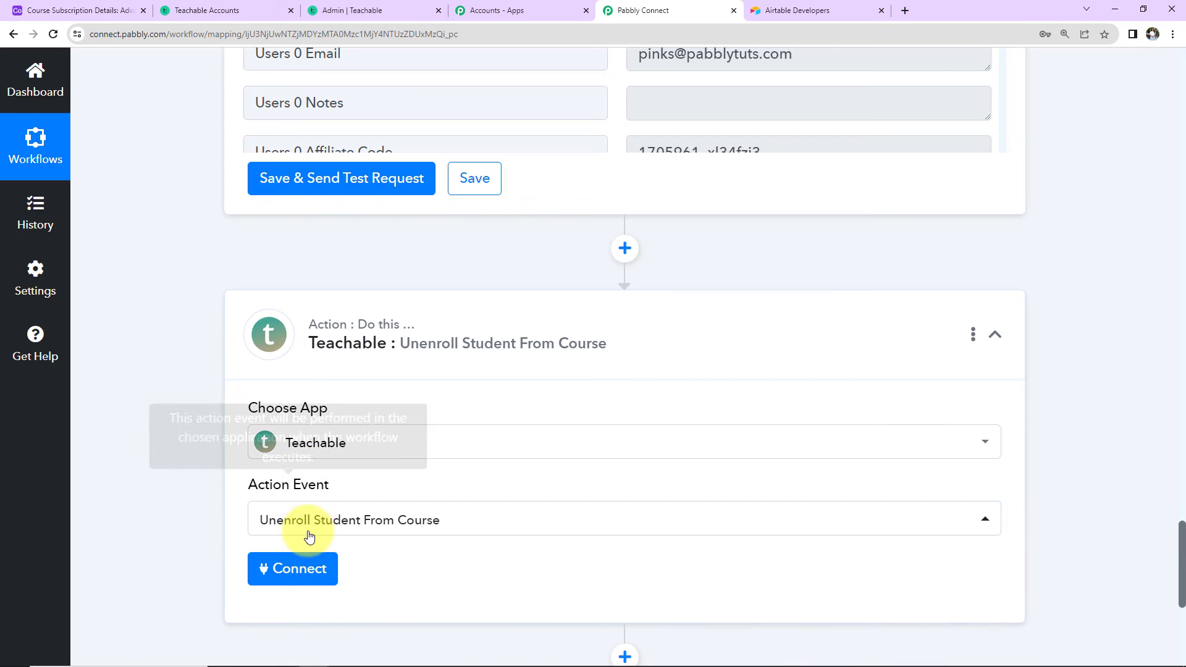
pyautogui.click(302, 569)
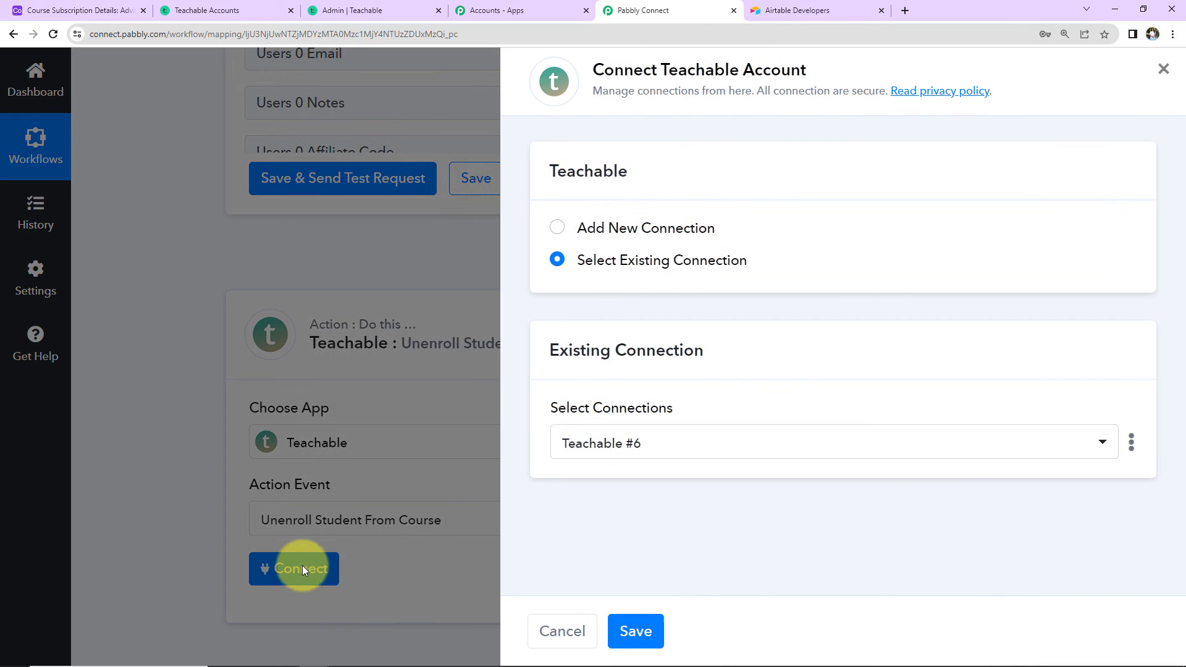
pyautogui.click(652, 632)
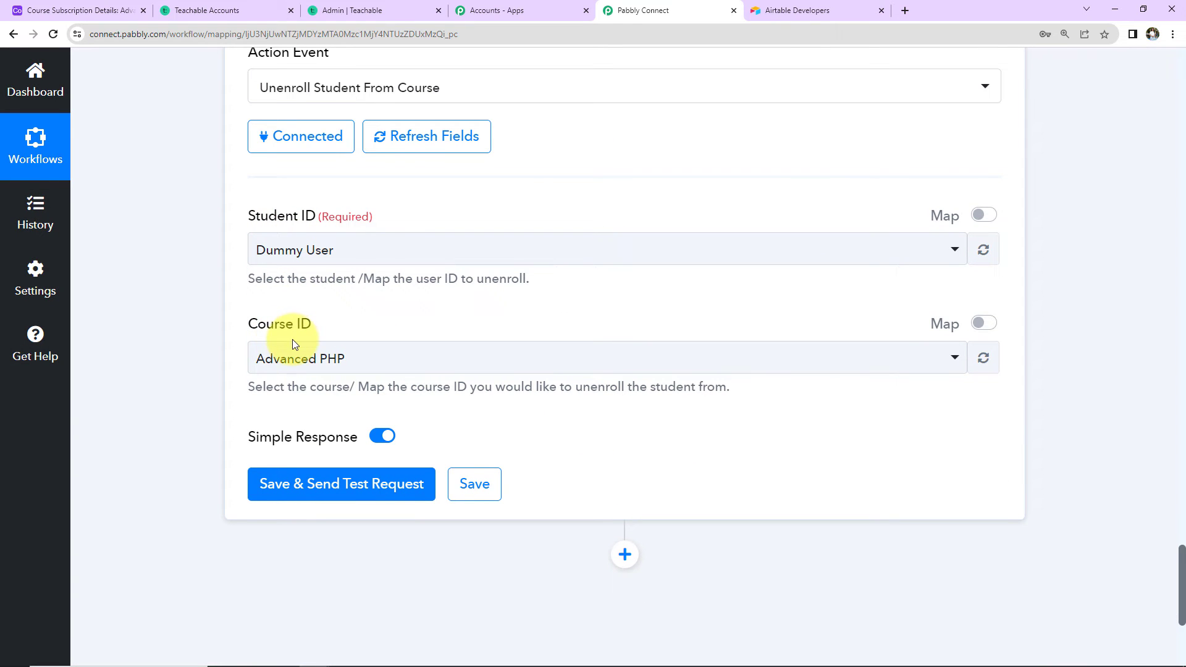
# Turn on mapping for the Student ID and replace its value with Users 0 Id from the Teachable Search User step
pyautogui.click(981, 216)
pyautogui.moveTo(379, 251); pyautogui.dragTo(157, 252)
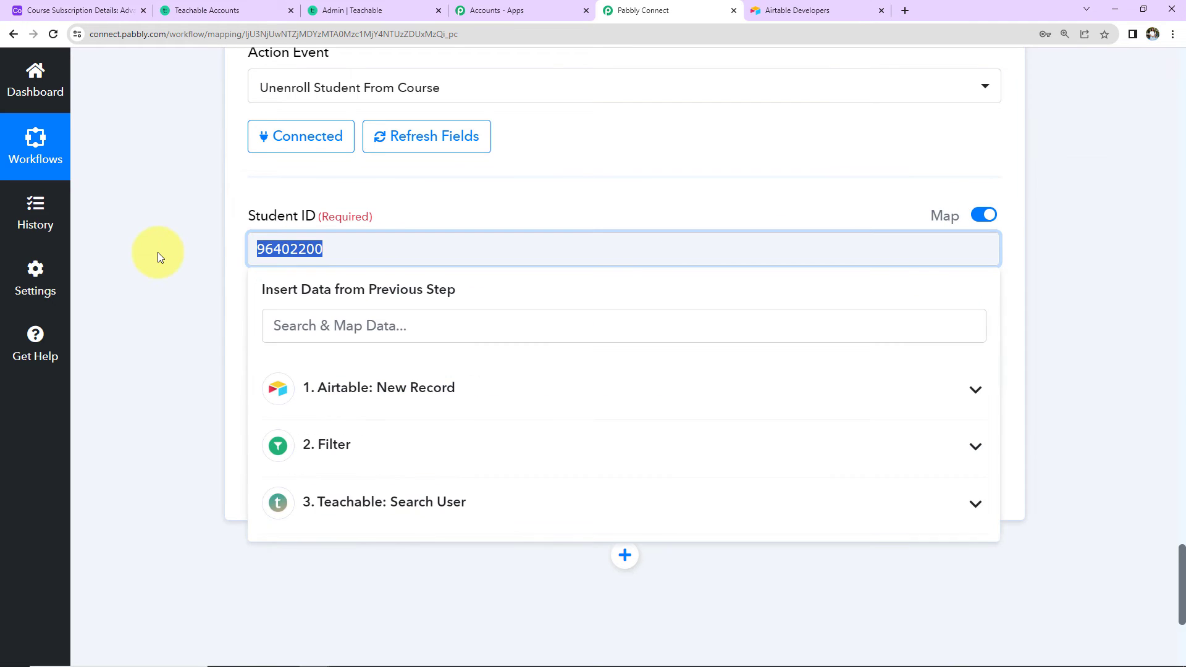
pyautogui.press('BackSpace')
pyautogui.scroll(-2, 443, 391)
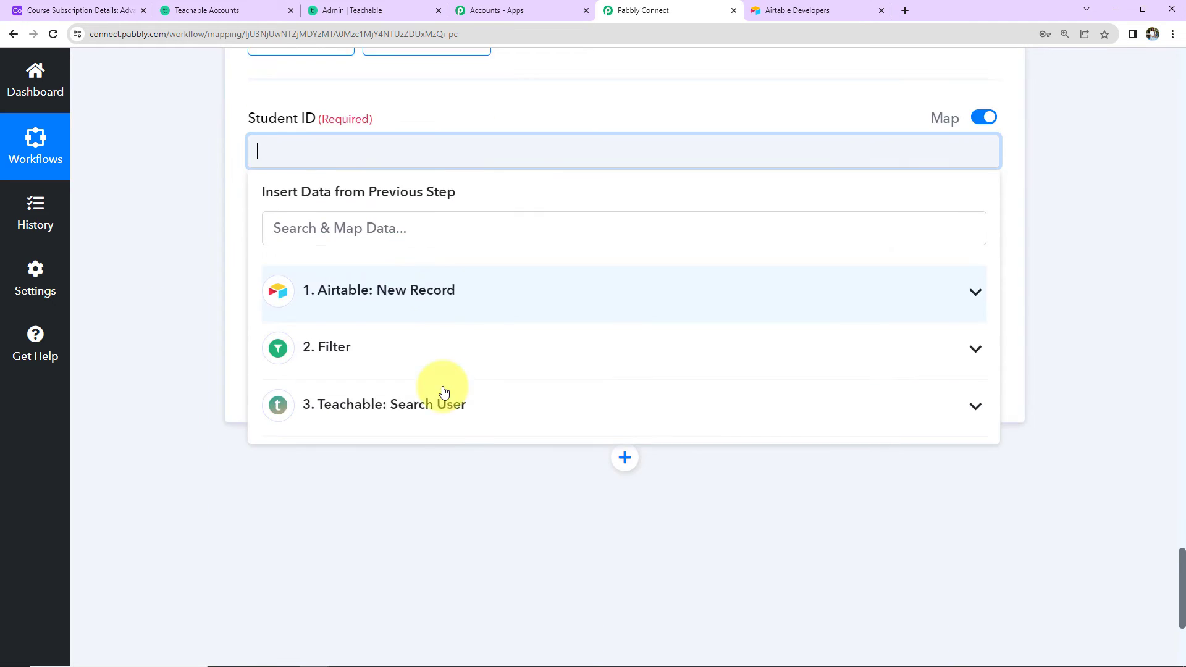
pyautogui.scroll(-1, 443, 392)
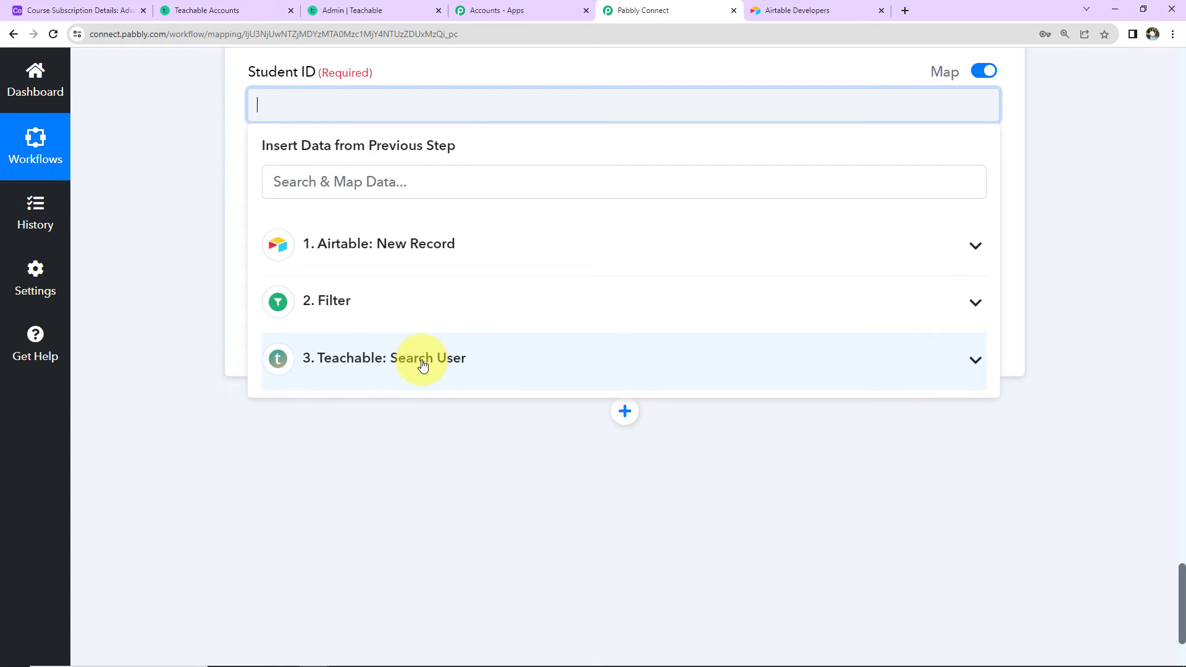
pyautogui.click(422, 366)
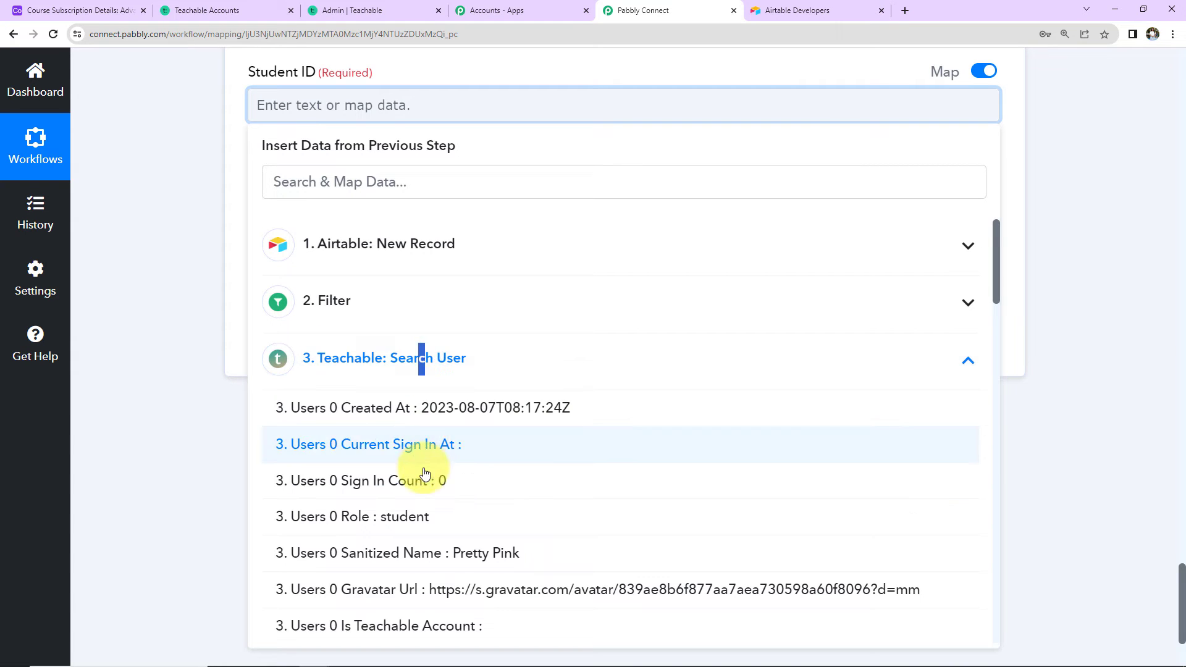
pyautogui.scroll(-5, 424, 473)
pyautogui.scroll(-10, 424, 472)
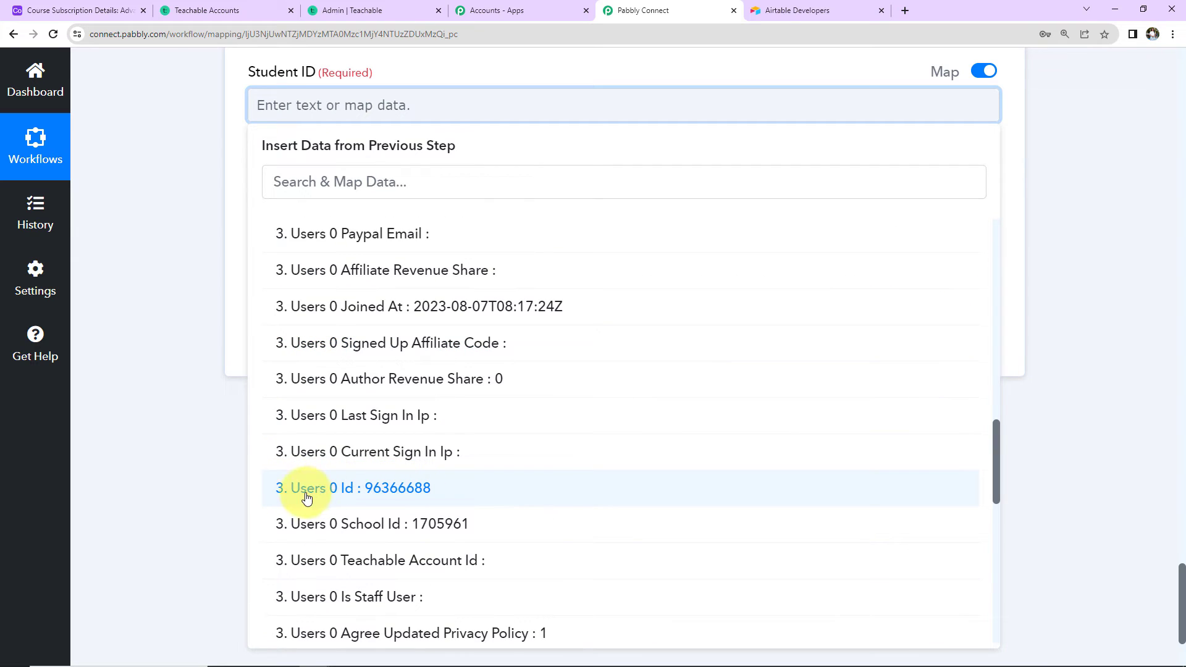
pyautogui.click(411, 490)
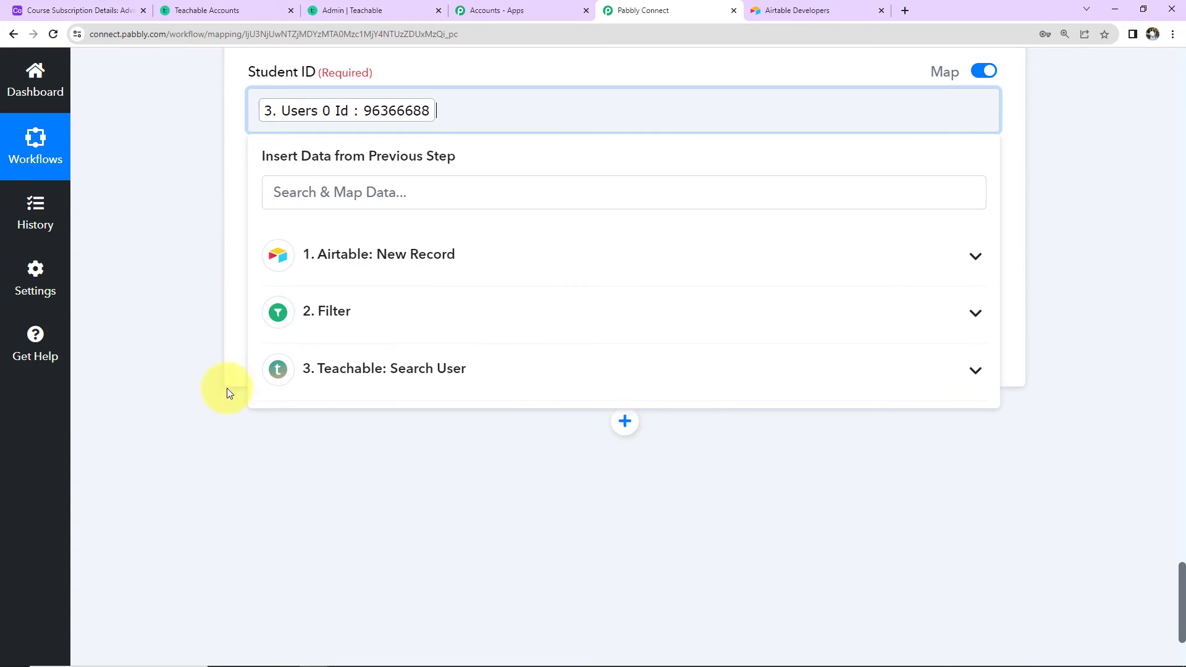
pyautogui.click(180, 284)
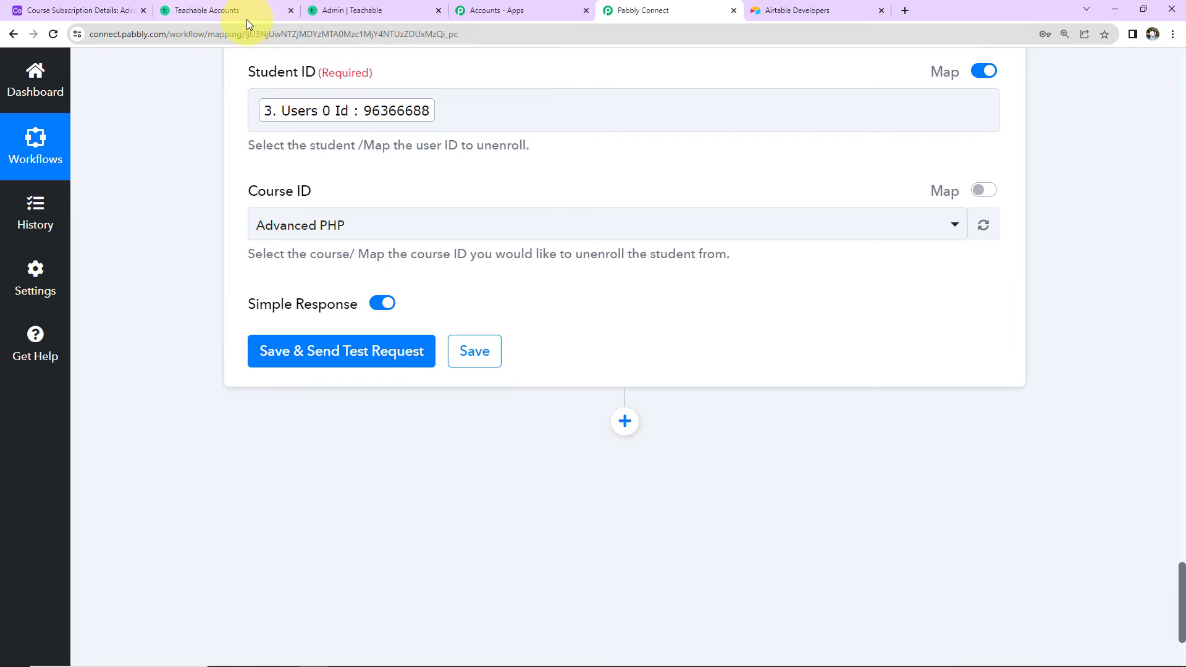
# Switch to the Teachable admin and look up the test student's course enrollments in the student list
pyautogui.click(340, 9)
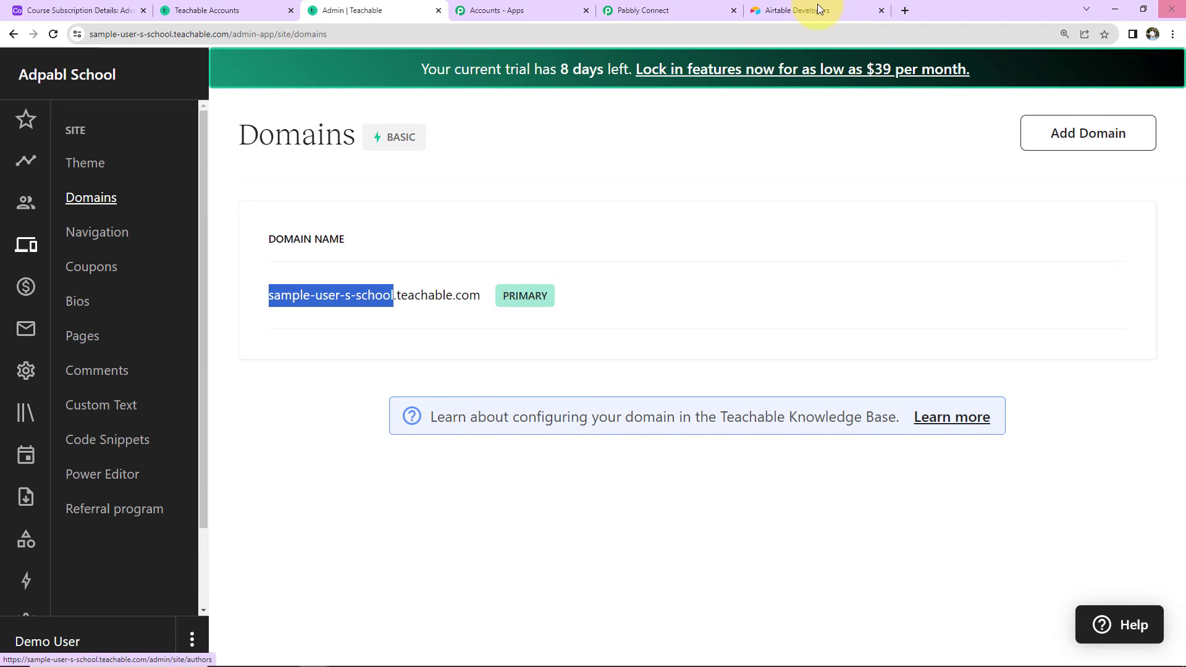
pyautogui.click(25, 203)
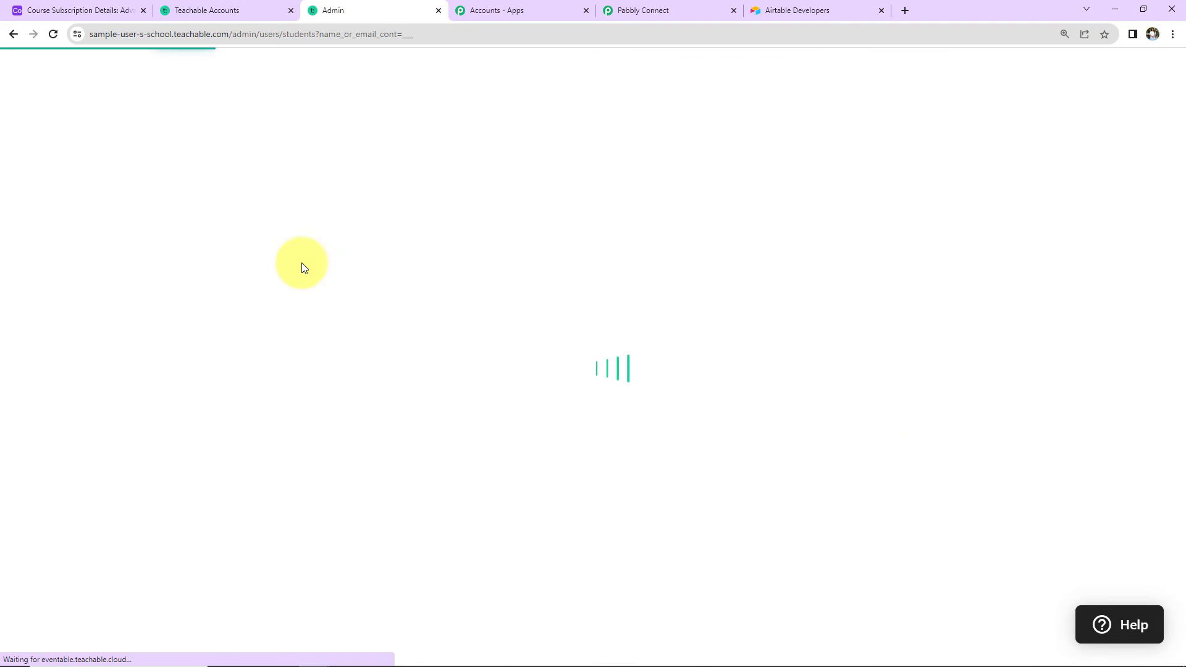
pyautogui.scroll(-7, 656, 411)
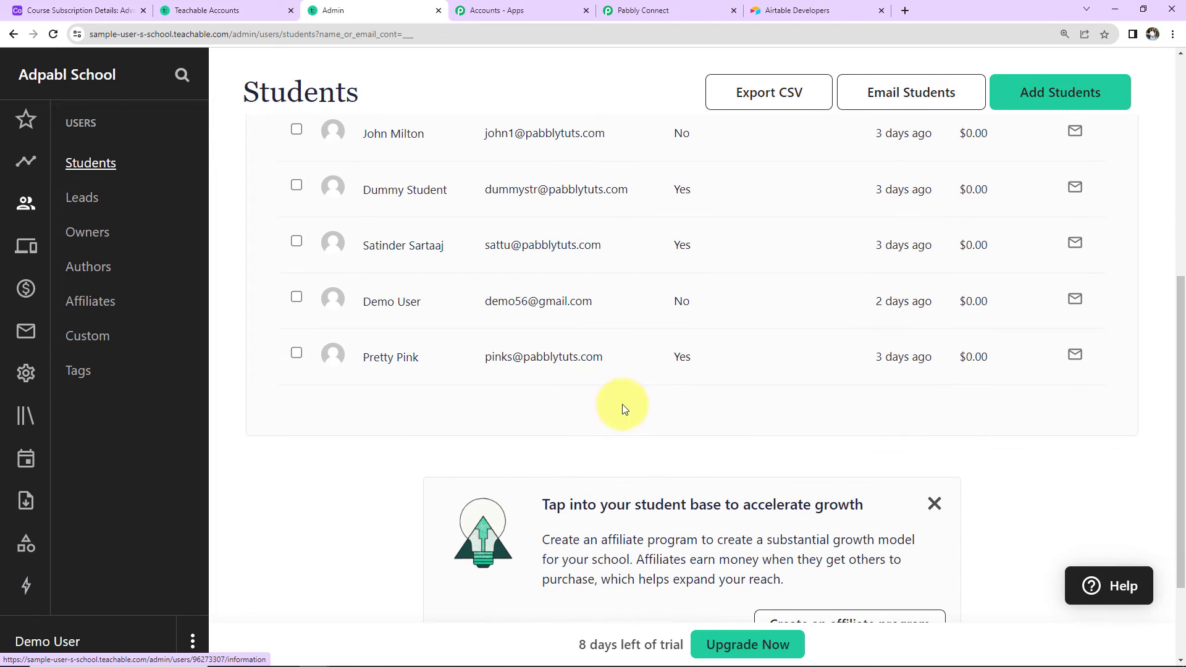
pyautogui.click(377, 365)
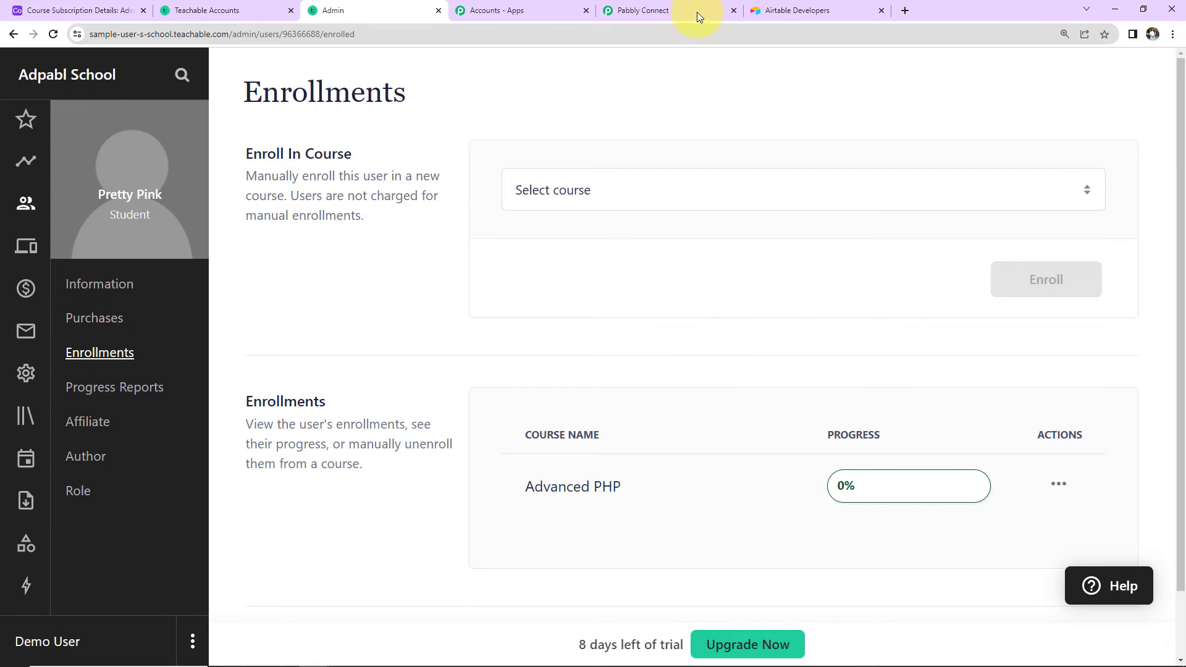
# Back in Pabbly Connect, save and test the Unenroll Student From Course action, then check its response and the student's reloaded Teachable enrollments
pyautogui.click(662, 11)
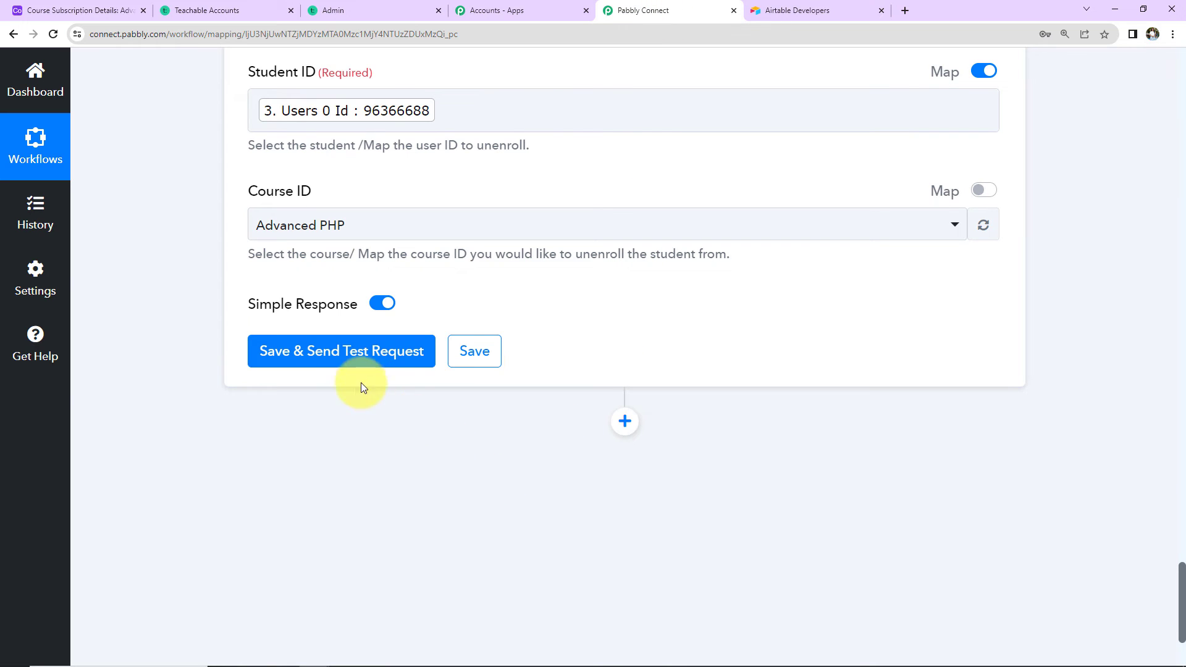
pyautogui.click(345, 355)
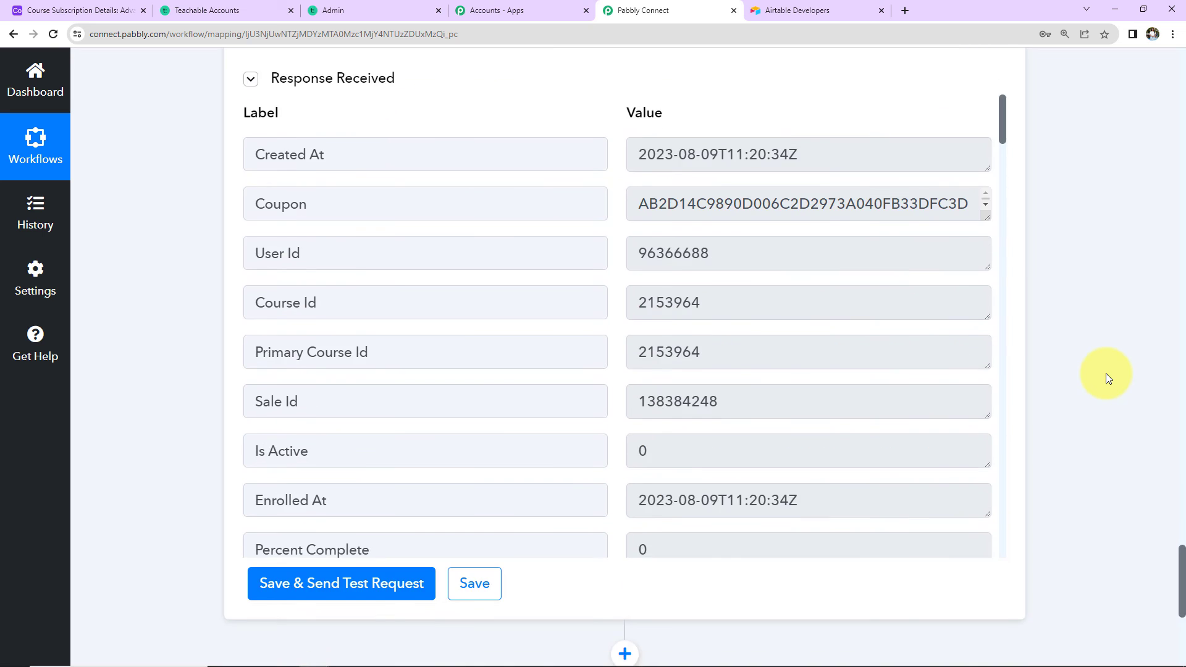
pyautogui.scroll(-12, 883, 364)
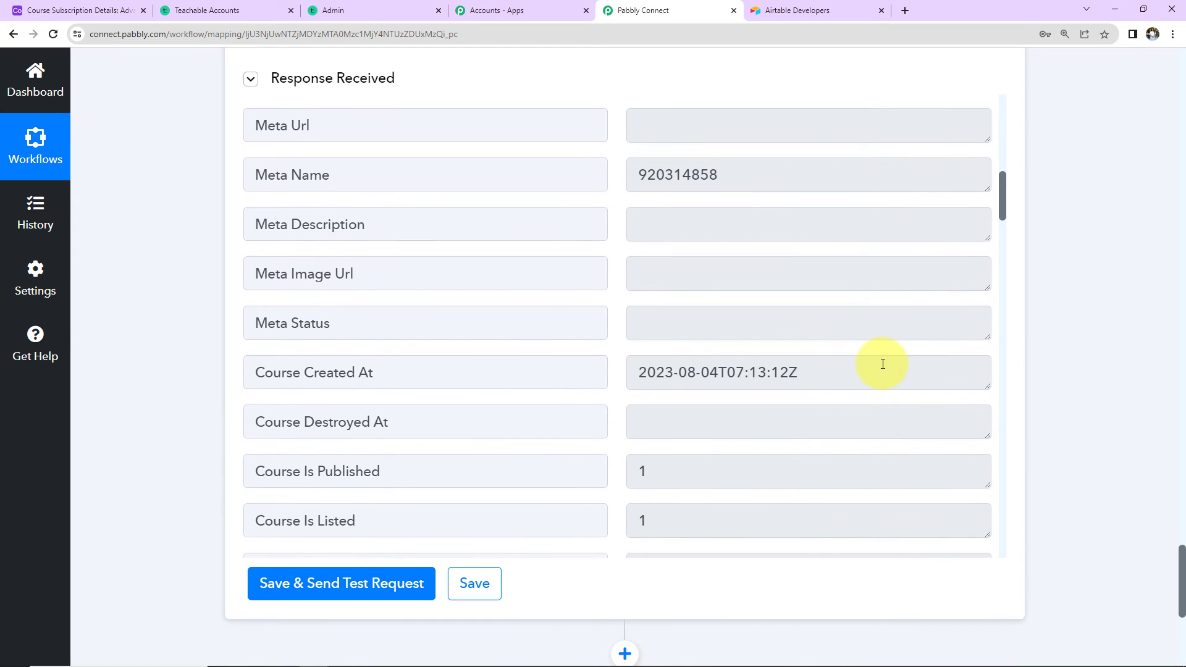
pyautogui.click(381, 10)
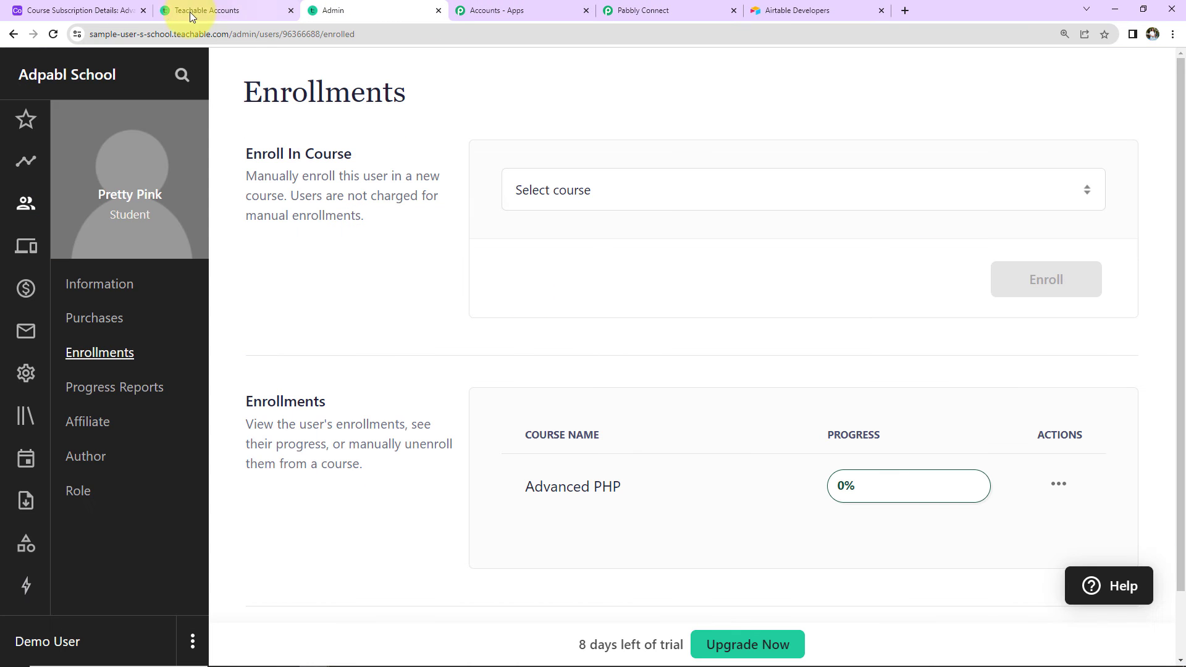
pyautogui.click(52, 35)
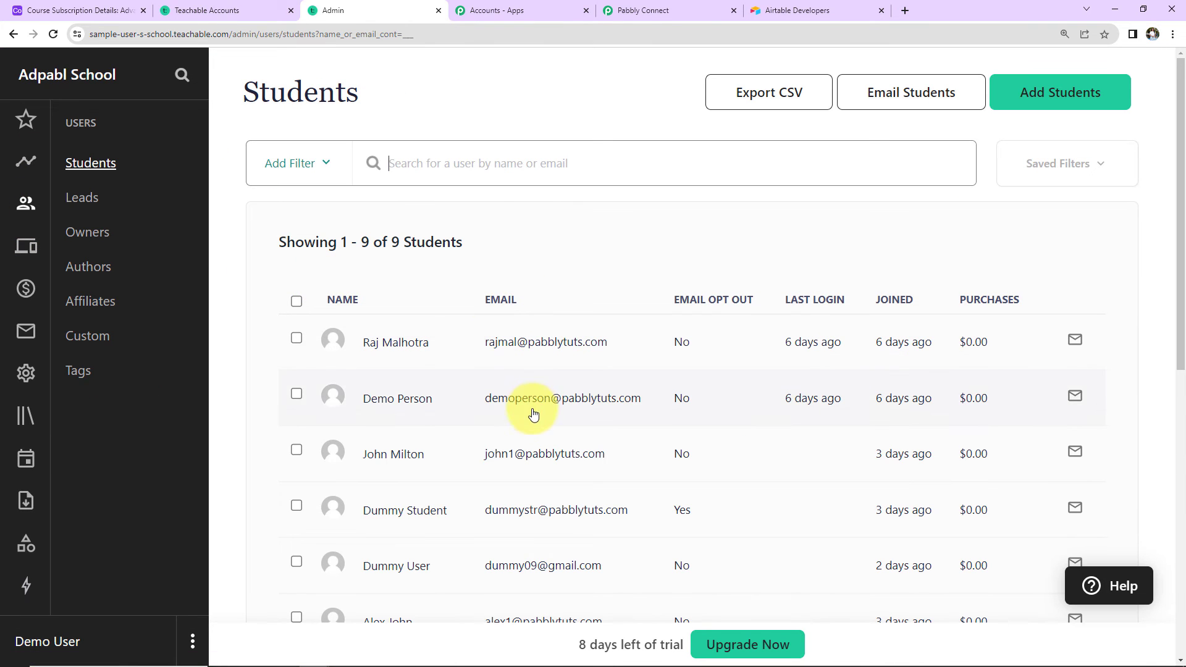
# Copy the name of the second listed Teachable student into the Name field of the new Airtable record
pyautogui.click(600, 395)
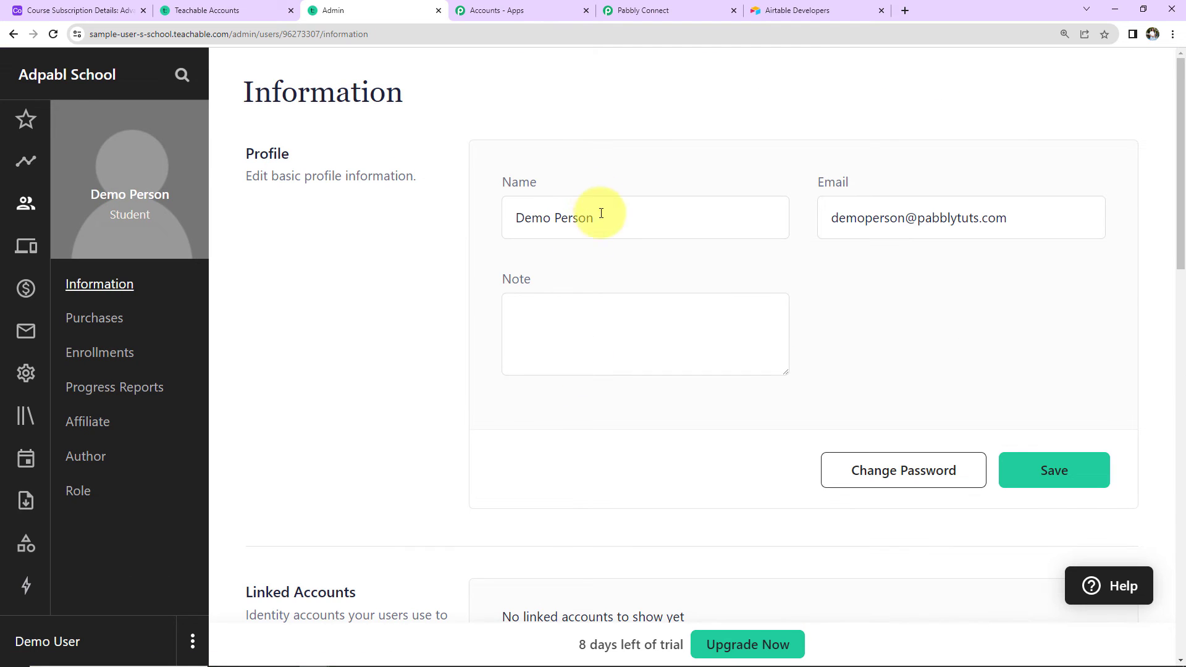
pyautogui.moveTo(597, 218); pyautogui.dragTo(523, 221)
pyautogui.rightClick(532, 221)
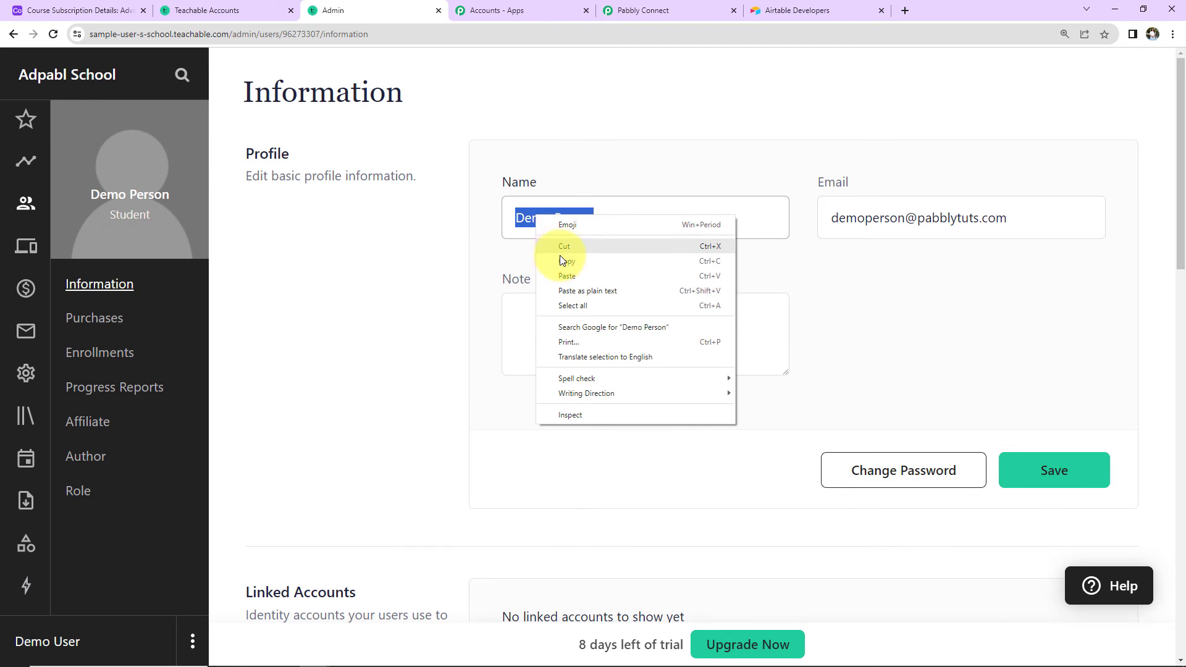
pyautogui.click(563, 266)
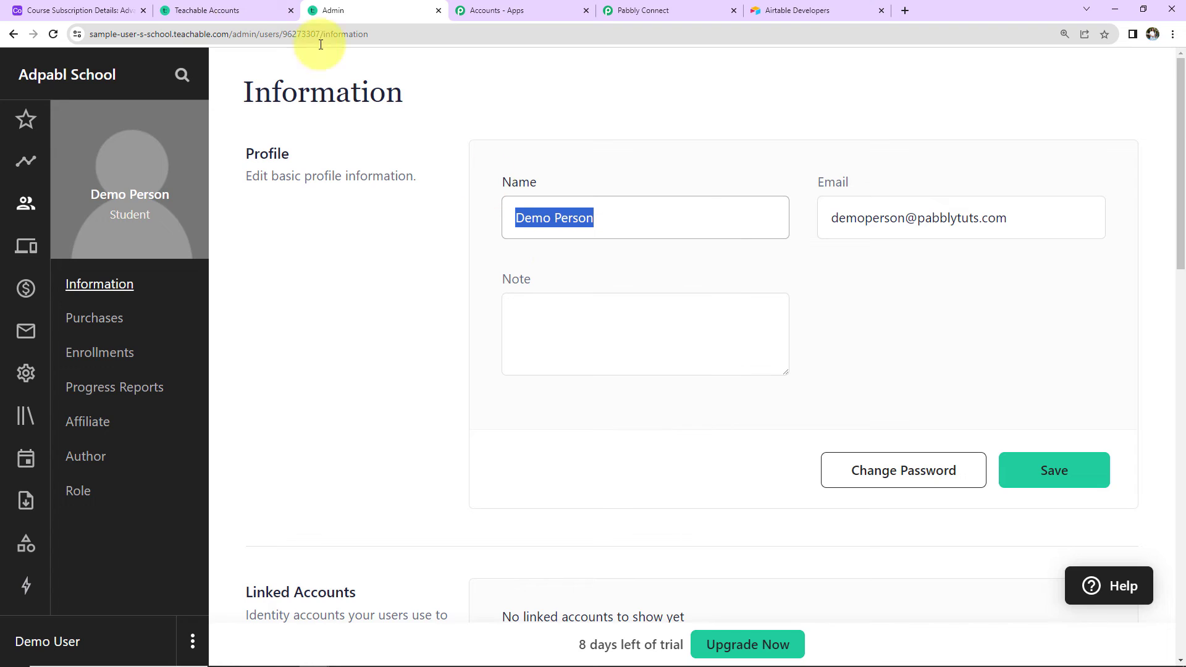
pyautogui.click(45, 11)
pyautogui.click(370, 258)
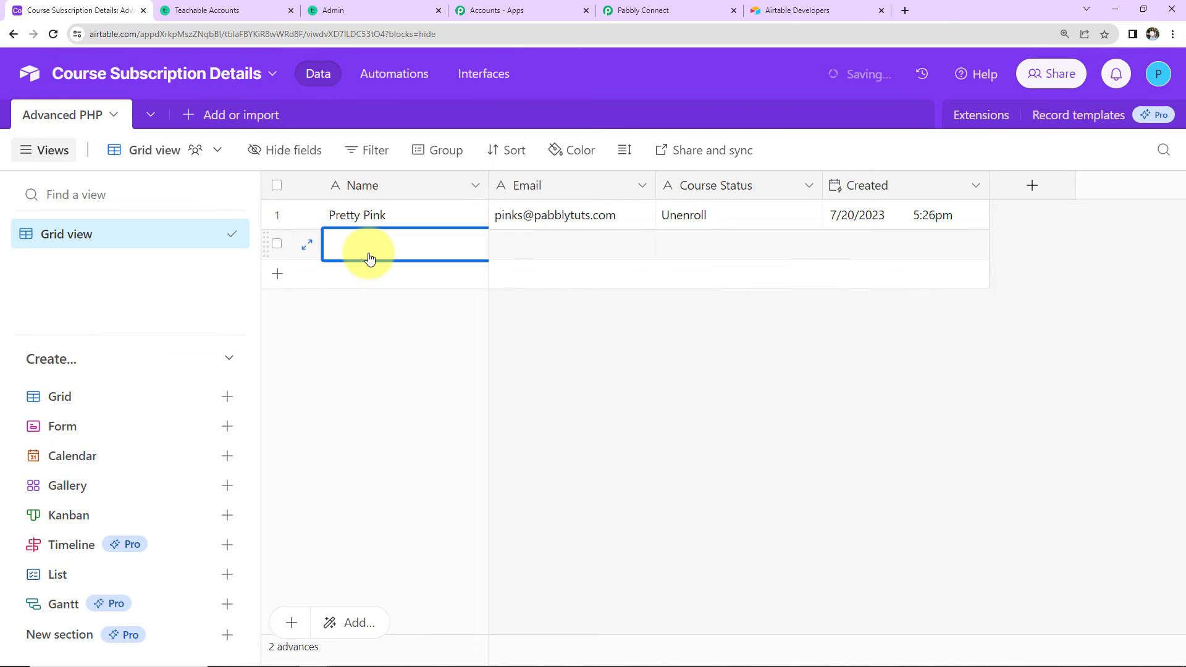
pyautogui.hotkey('ctrl', 'v')
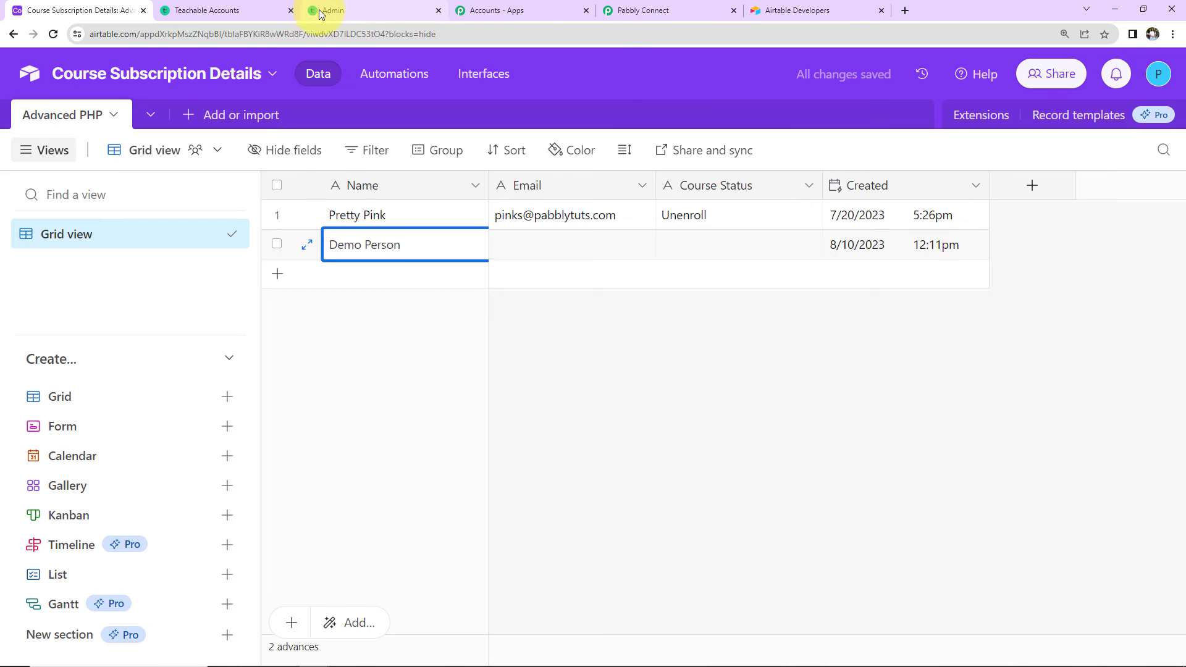
# Copy the student's email from Teachable into the new Airtable record and set its Course Status to Completed
pyautogui.click(321, 13)
pyautogui.tripleClick(876, 220)
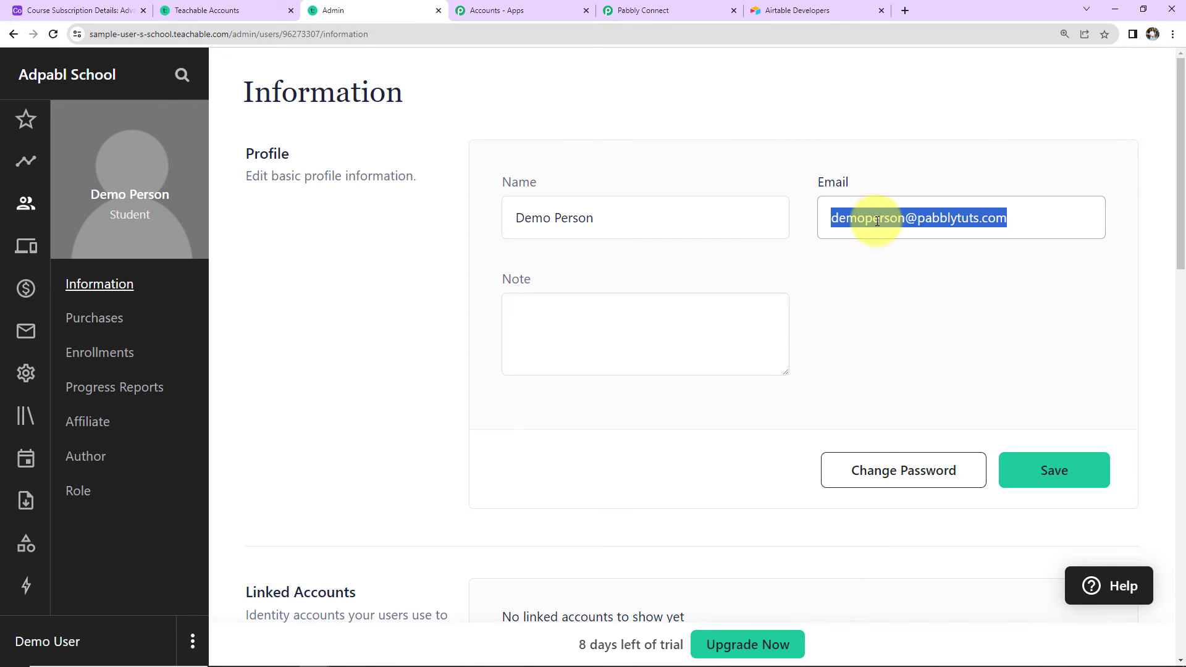
pyautogui.rightClick(877, 220)
pyautogui.click(836, 268)
pyautogui.click(124, 10)
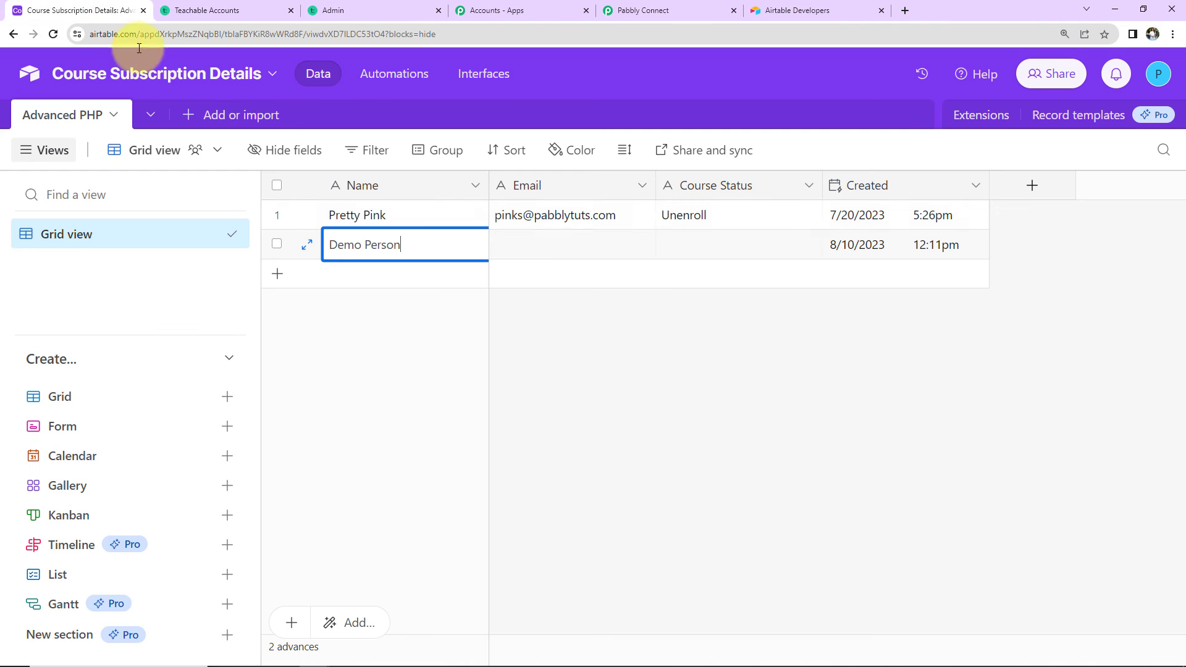
pyautogui.click(551, 243)
pyautogui.hotkey('ctrl', 'v')
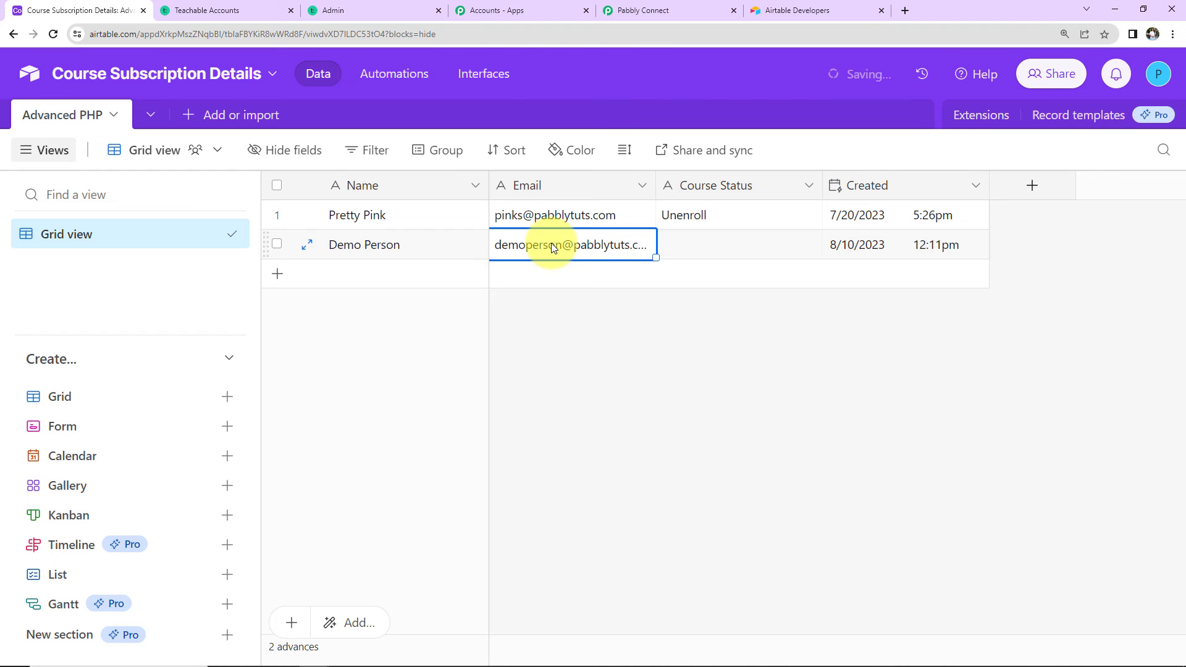
pyautogui.click(706, 246)
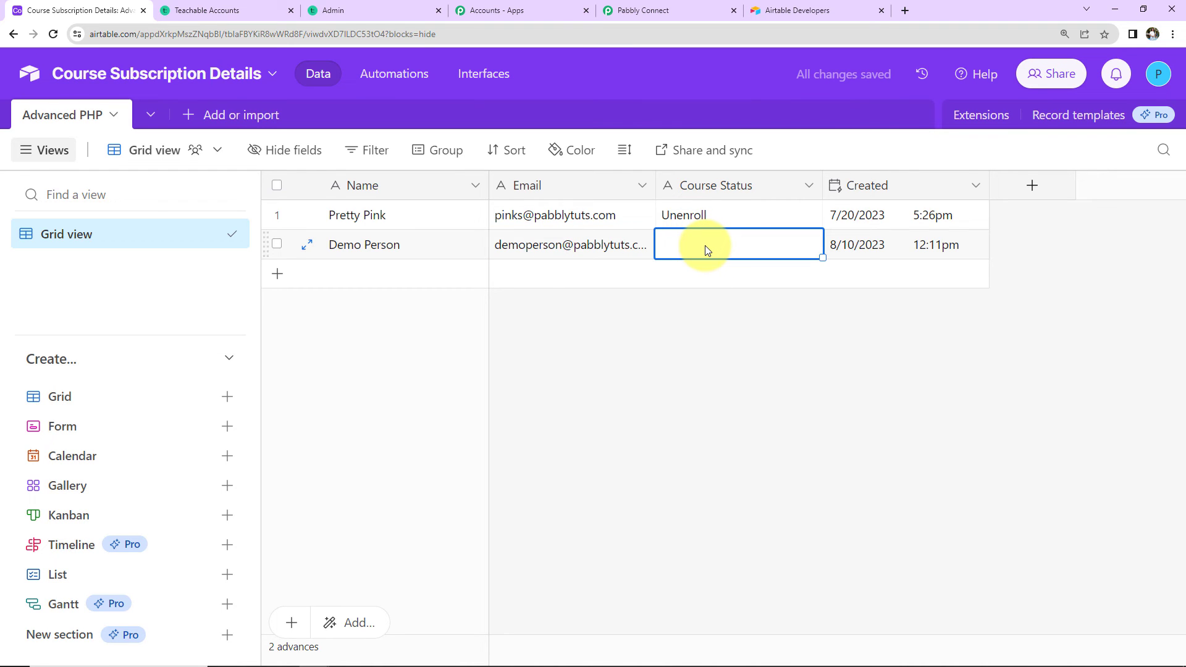
pyautogui.write('Completed')
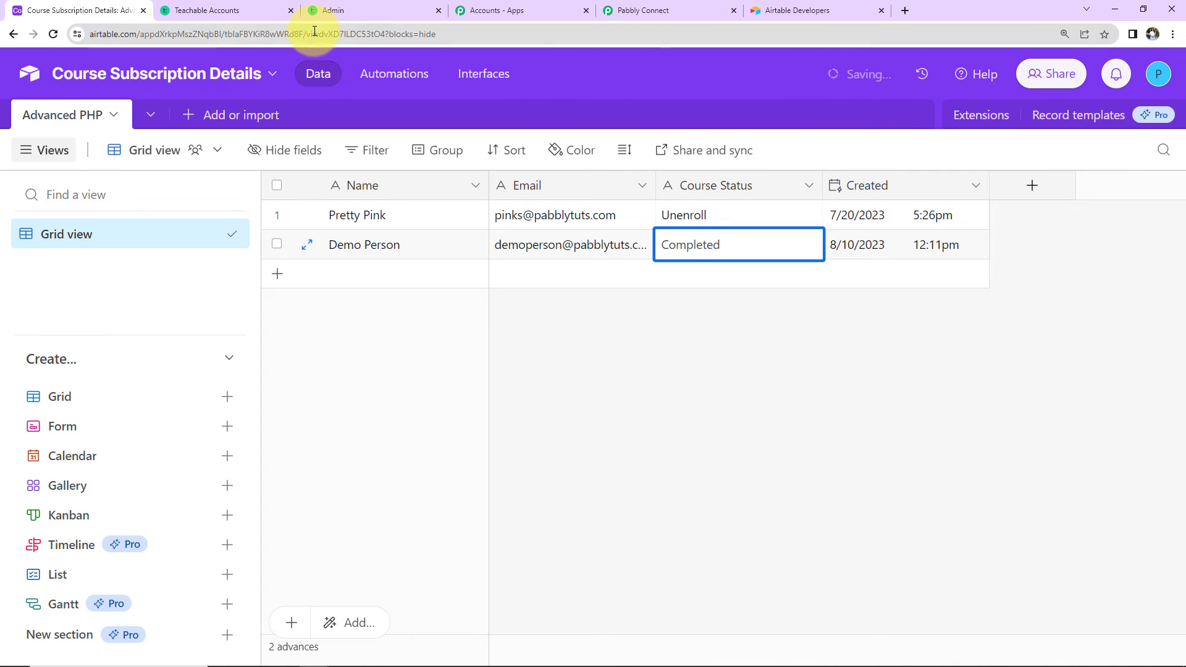
# Open the same student's enrollments in Teachable, recheck the Airtable record, and reload the enrollments to verify the unenrollment
pyautogui.click(322, 14)
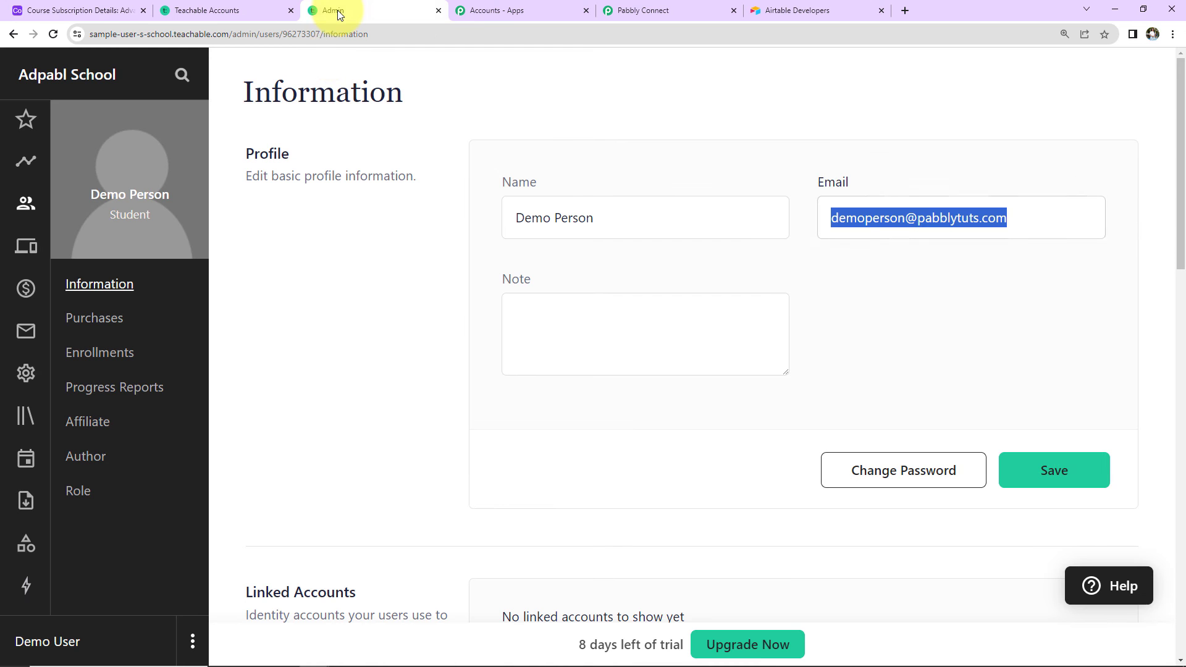
pyautogui.click(100, 352)
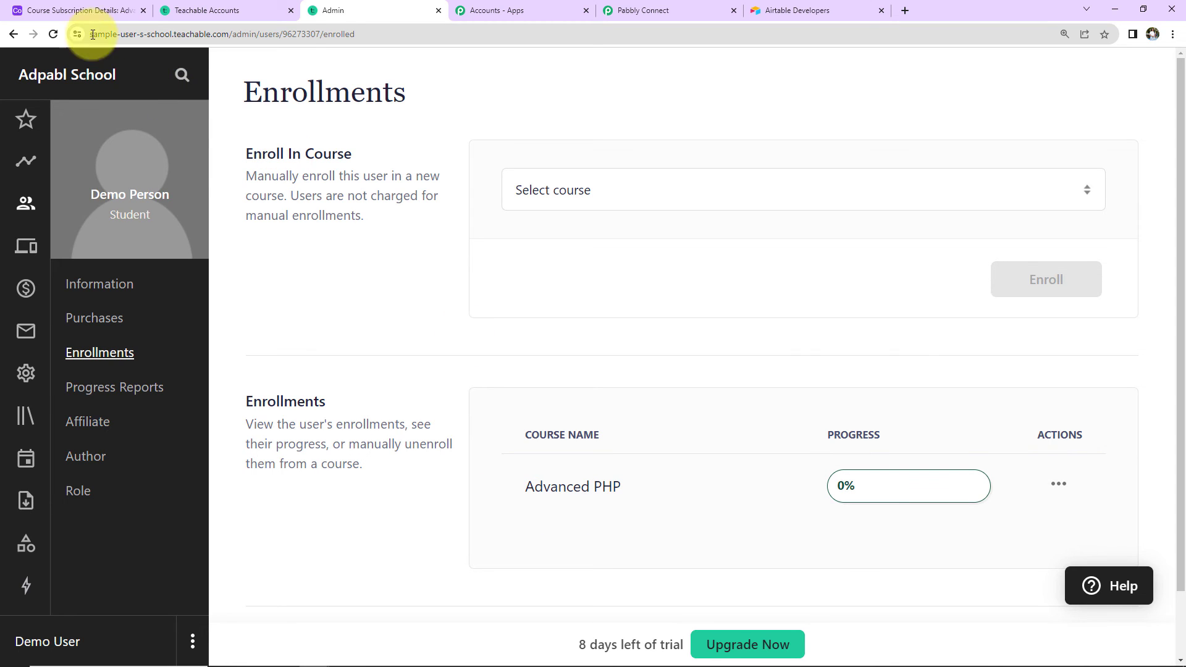
pyautogui.click(85, 11)
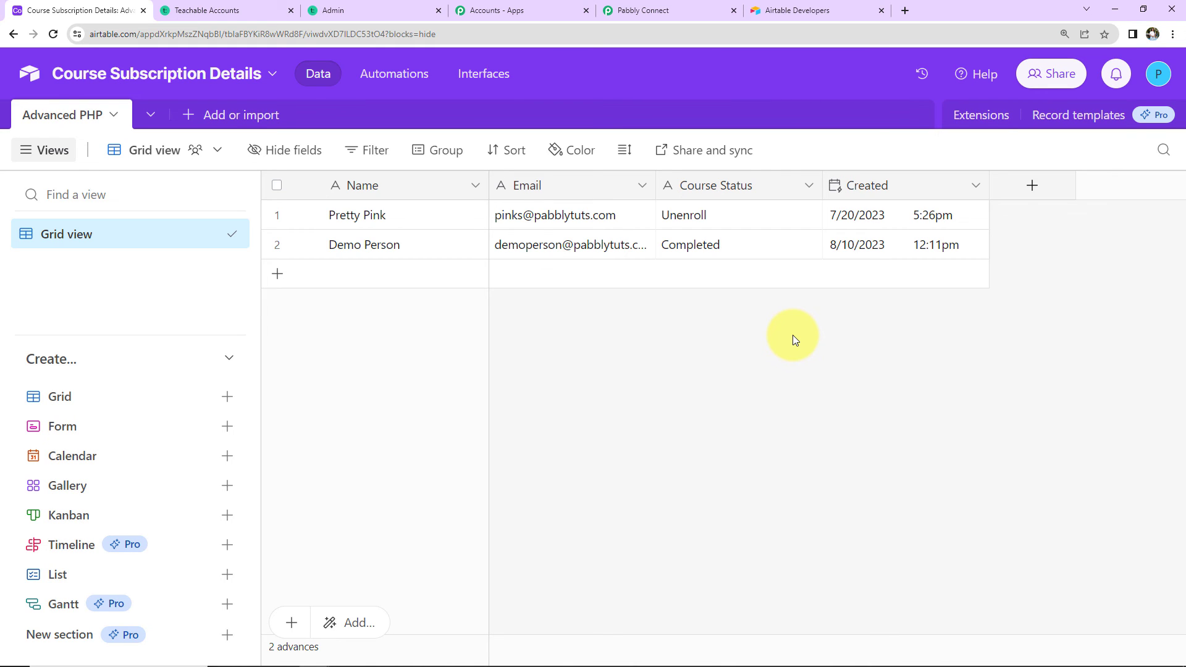
pyautogui.click(344, 10)
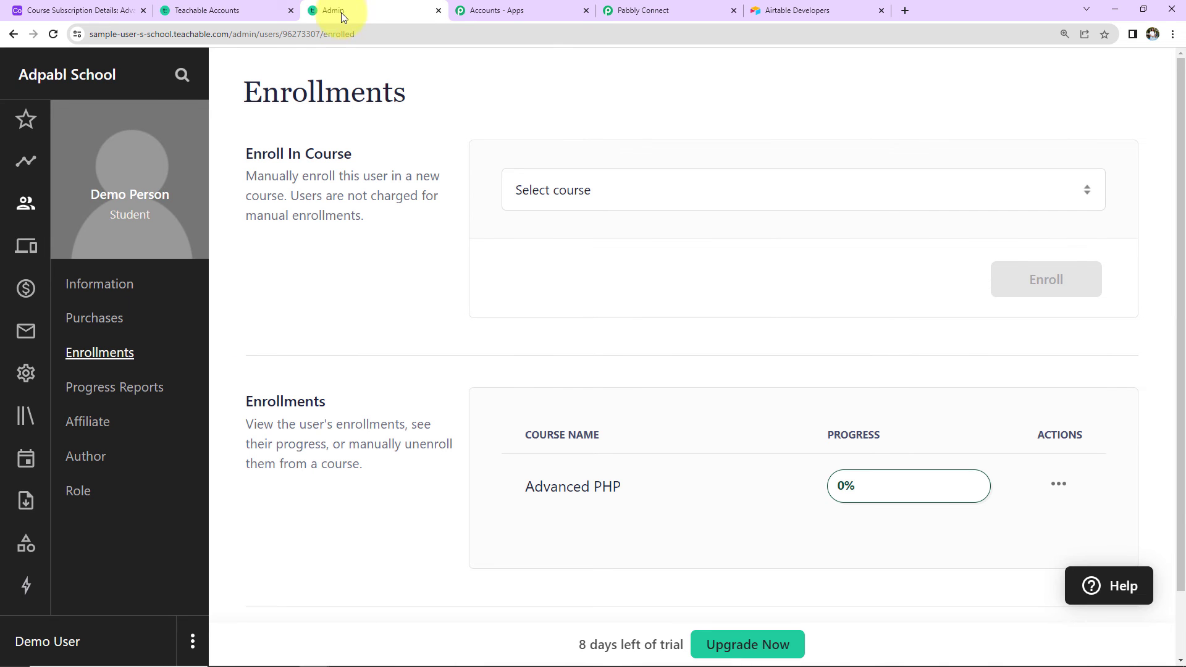
pyautogui.click(54, 31)
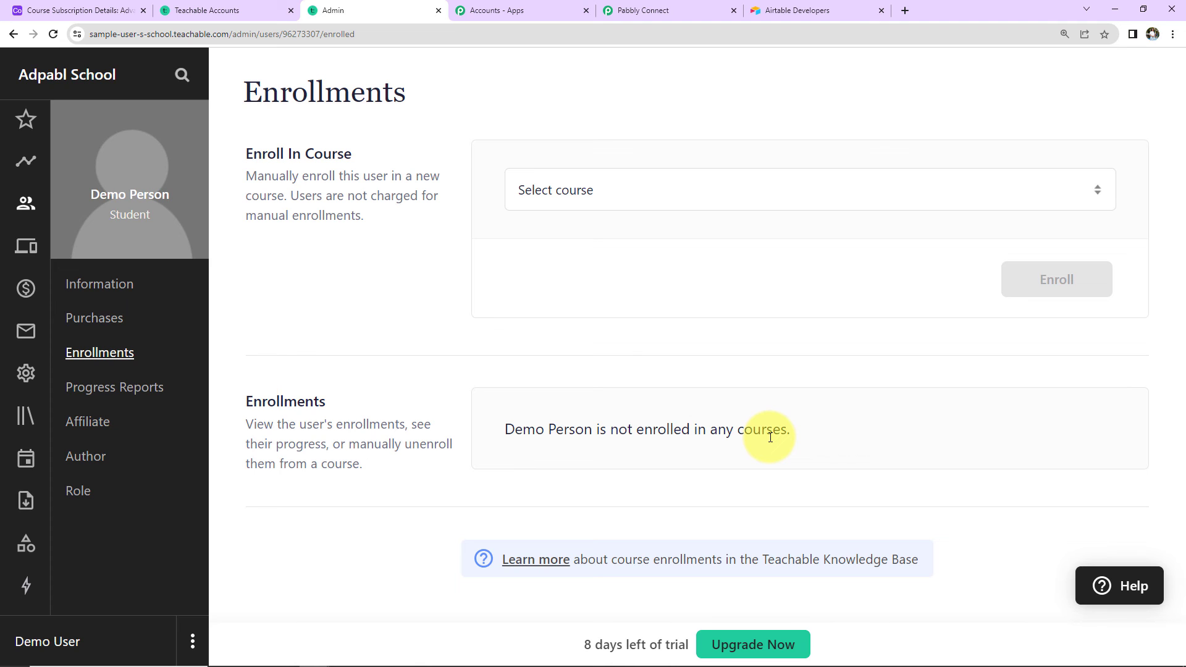
# Switch back to Pabbly Connect, collapse the Airtable trigger and review the workflow's steps from trigger to unenroll action
pyautogui.click(657, 18)
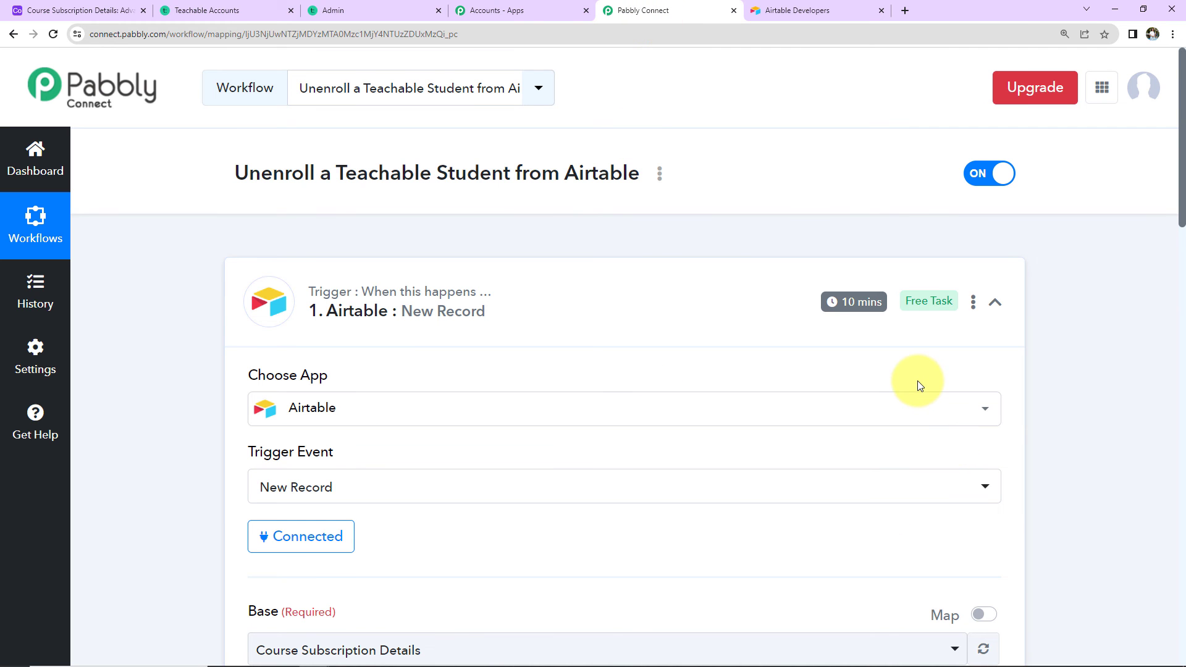
pyautogui.moveTo(333, 323)
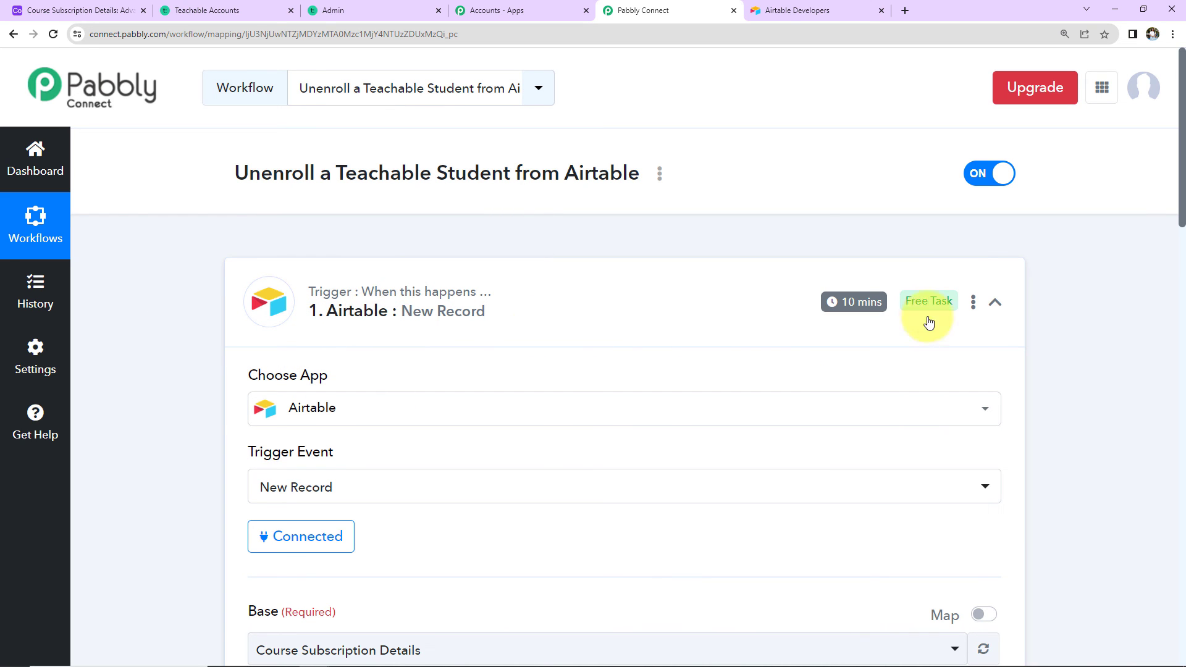
pyautogui.click(995, 302)
pyautogui.scroll(-5, 431, 204)
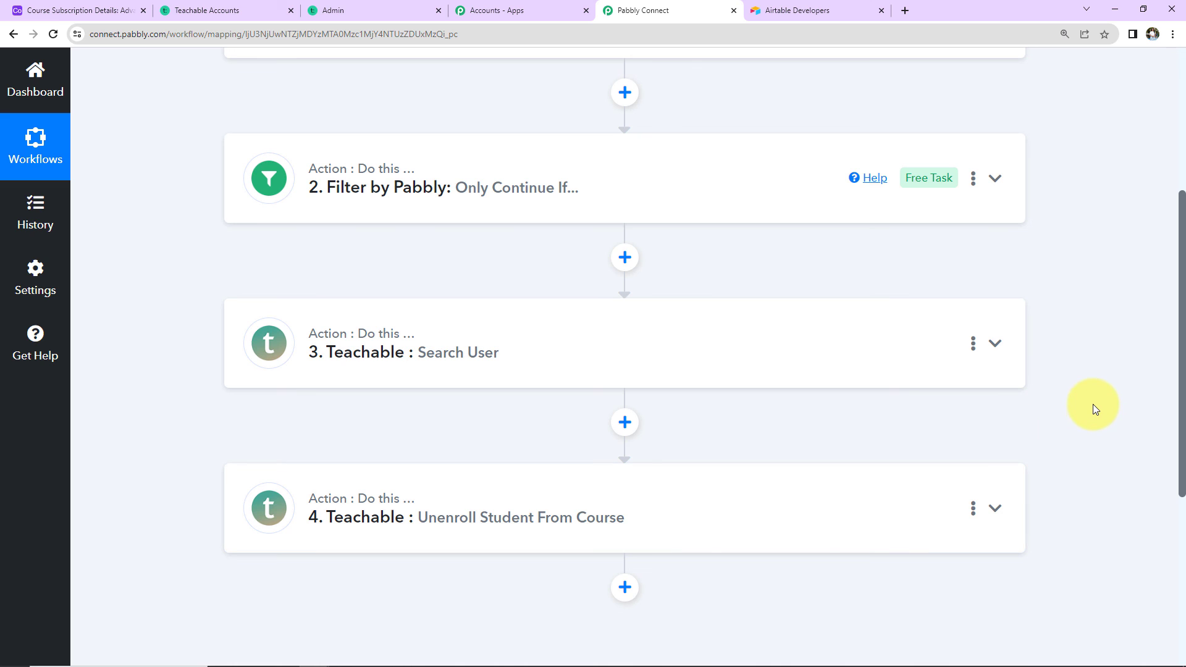
pyautogui.scroll(5, 1092, 406)
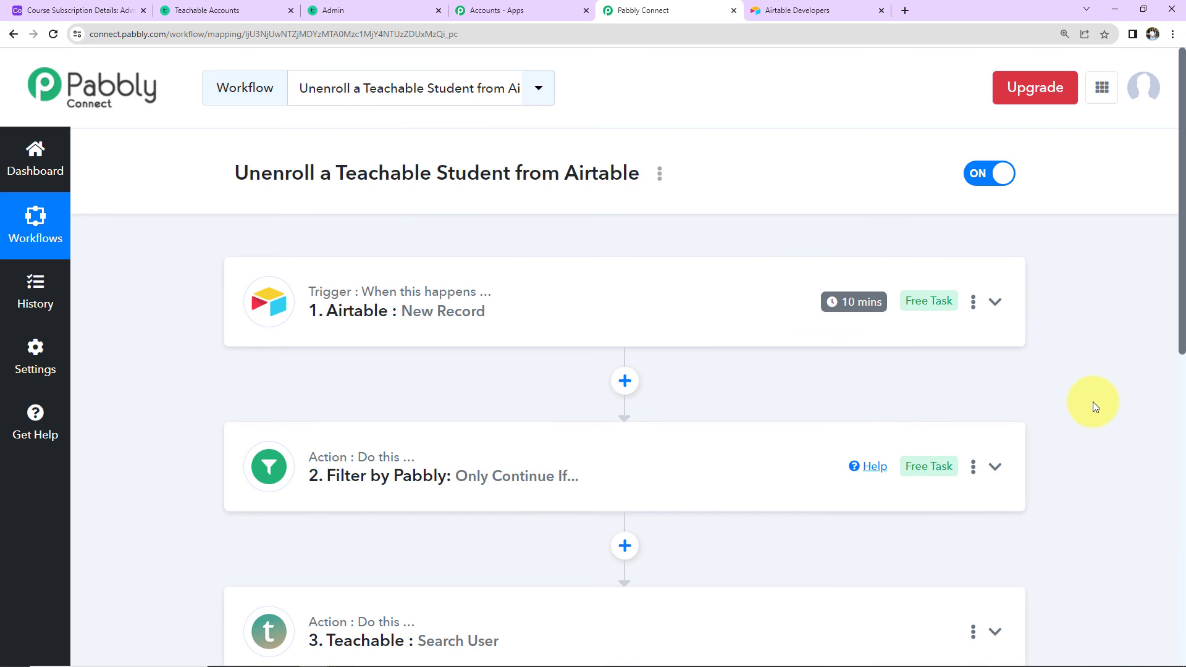